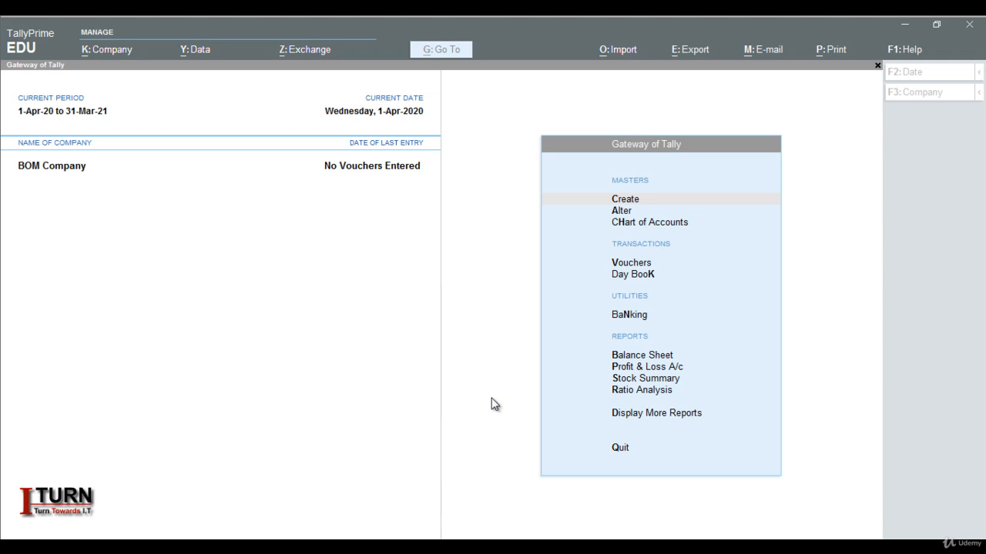
Open a new purchase voucher and switch it to Item Invoice mode.
{"action": "left_click", "coordinate": [476, 391]}
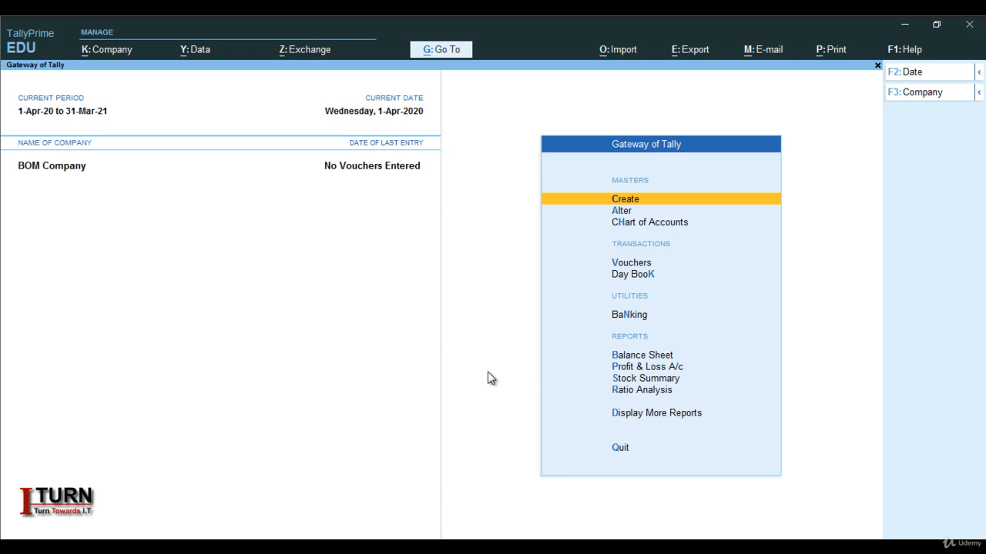
{"action": "left_click", "coordinate": [627, 265]}
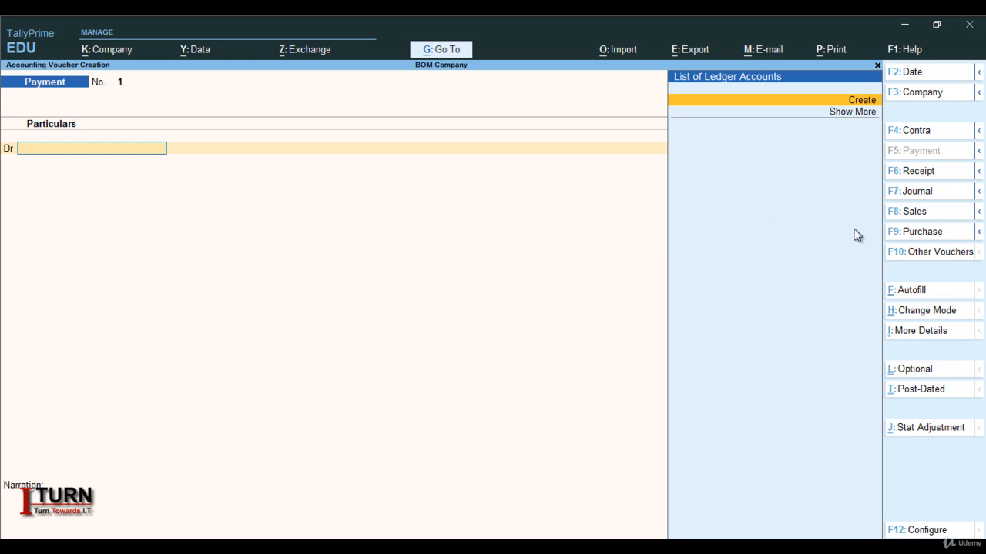
{"action": "left_click", "coordinate": [917, 235]}
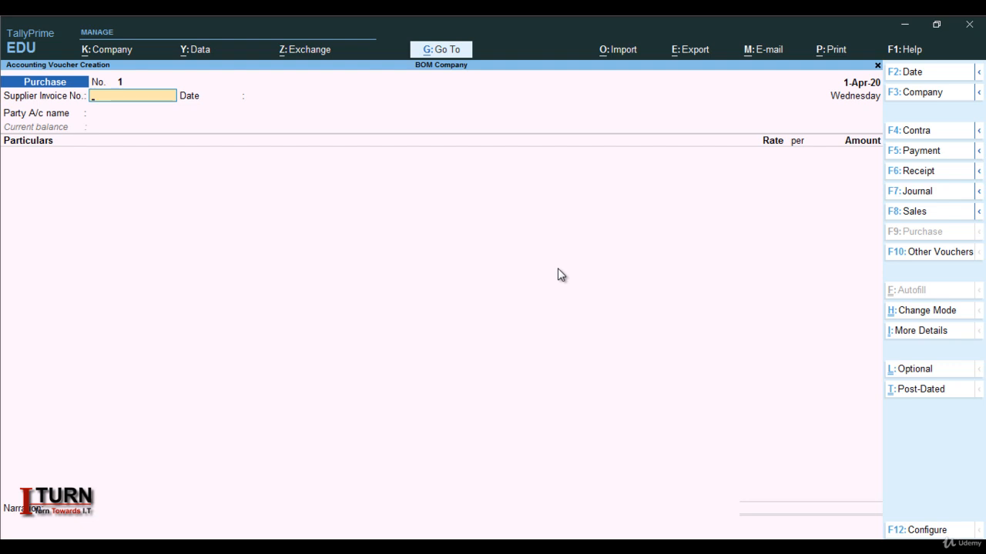
{"action": "left_click", "coordinate": [909, 311]}
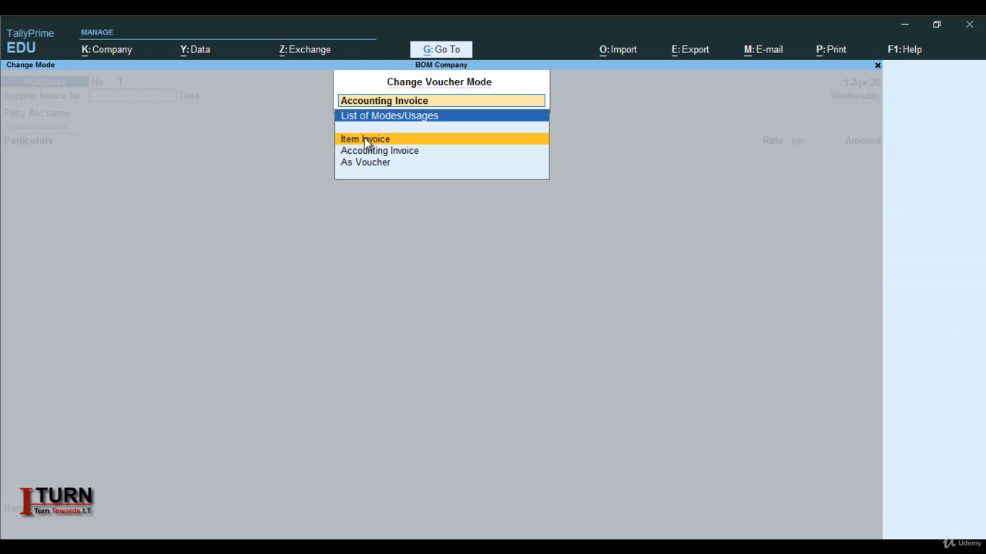
{"action": "left_click", "coordinate": [367, 141]}
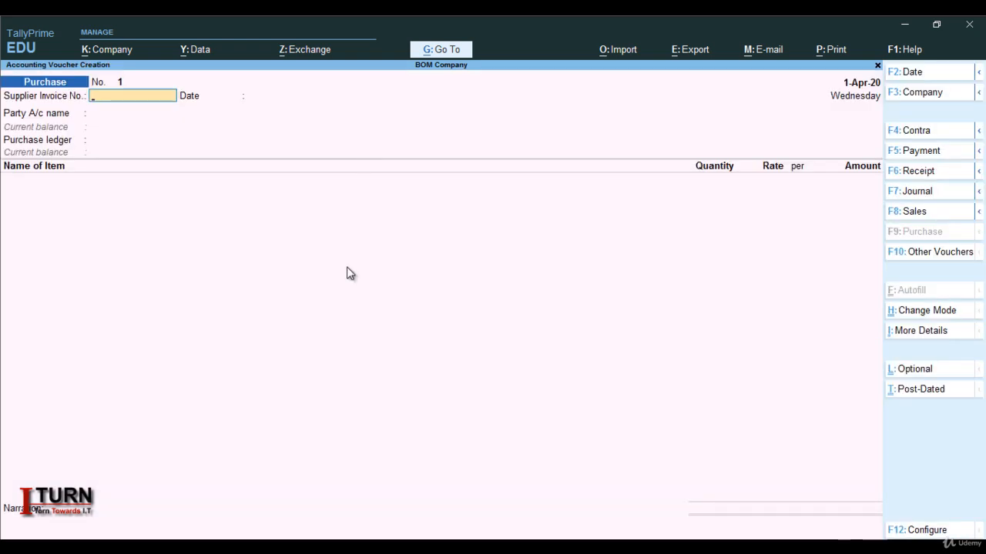
Enter supplier invoice number 4545 on the purchase voucher and keep its date as 1-Apr-20.
{"action": "type", "text": "4545"}
{"action": "key", "text": "Return"}
{"action": "key", "text": "Return"}
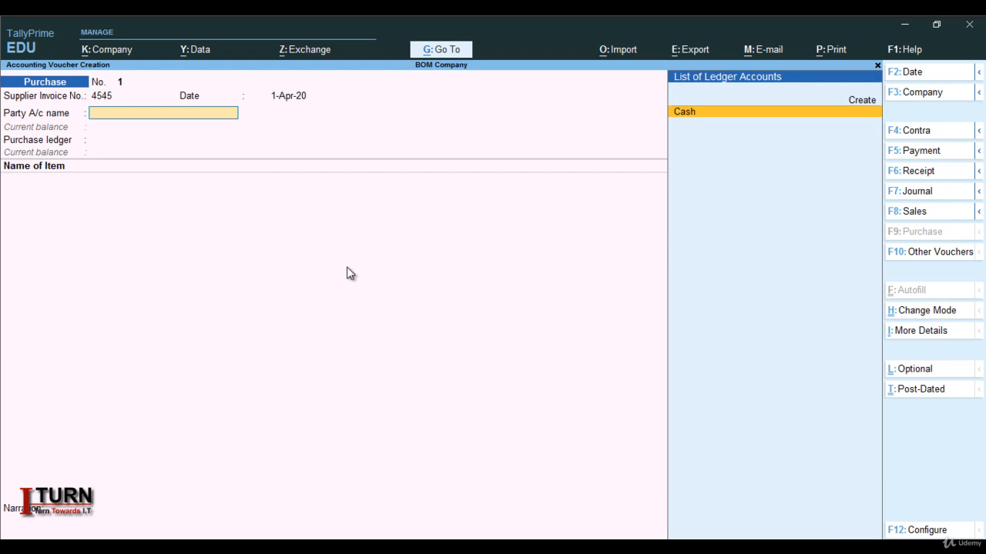
Start a party ledger named Ram Ent under Sundry Creditors from the voucher, keeping bill-by-bill balances at Yes.
{"action": "key", "text": "alt+c"}
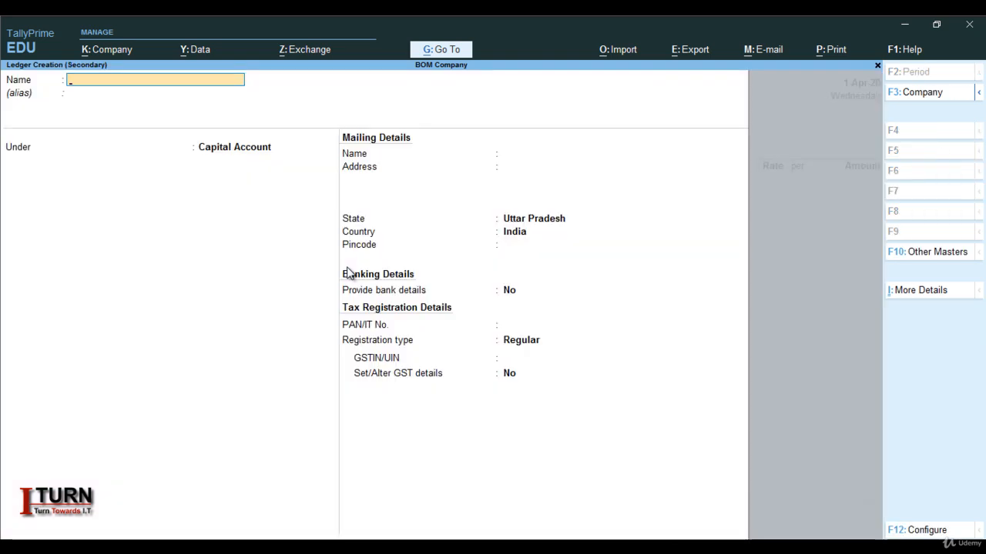
{"action": "type", "text": "Ram Ent"}
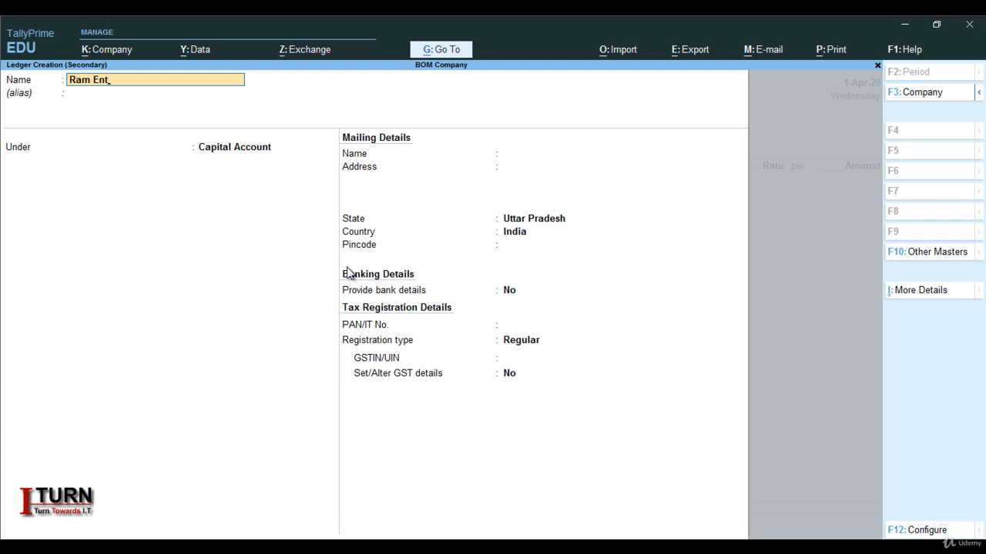
{"action": "key", "text": "Return"}
{"action": "key", "text": "Return"}
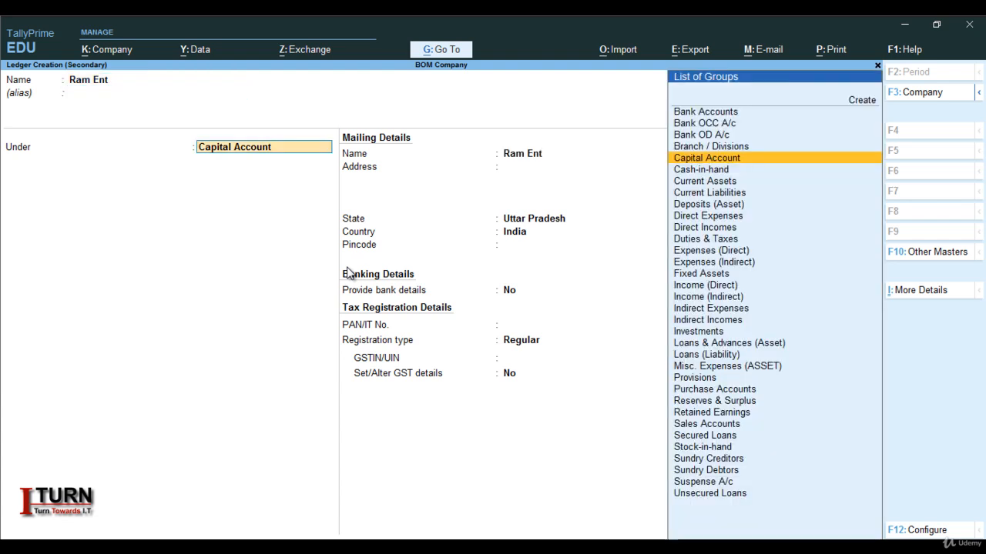
{"action": "type", "text": "Sun"}
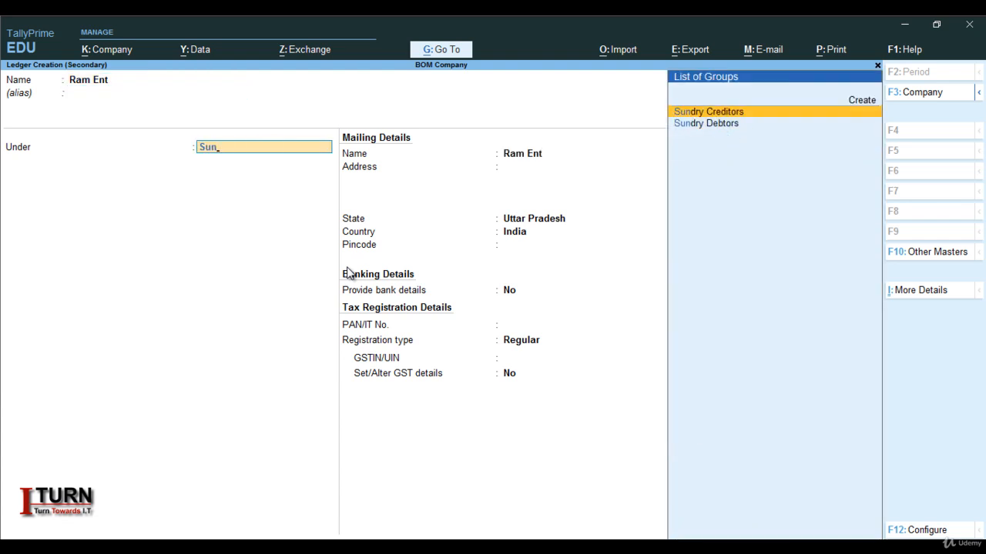
{"action": "key", "text": "Return"}
{"action": "key", "text": "Return"}
{"action": "key", "text": "Return"}
{"action": "key", "text": "Return"}
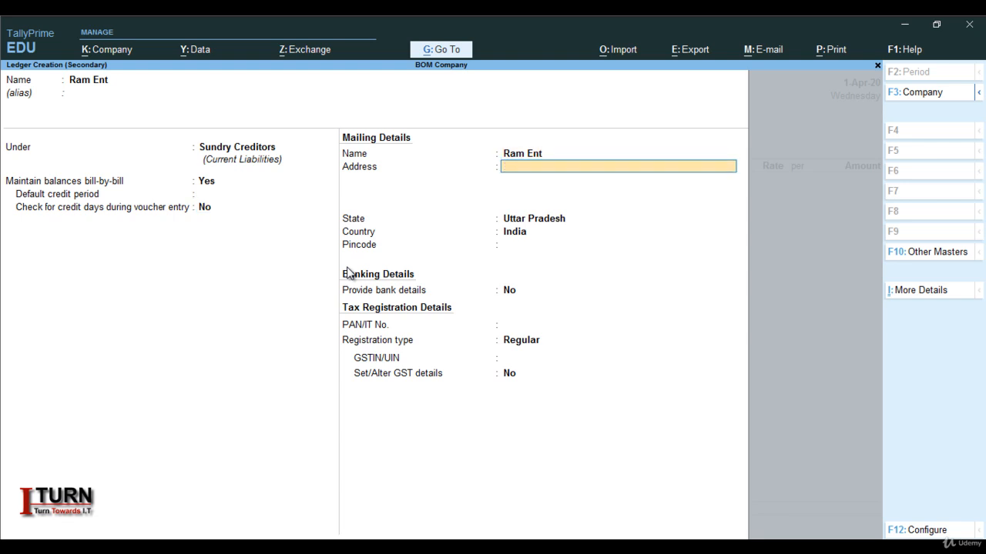
Enter the supplier's GSTIN with registration type Regular, keep the other ledger defaults, and save the ledger.
{"action": "key", "text": "Return"}
{"action": "key", "text": "Return"}
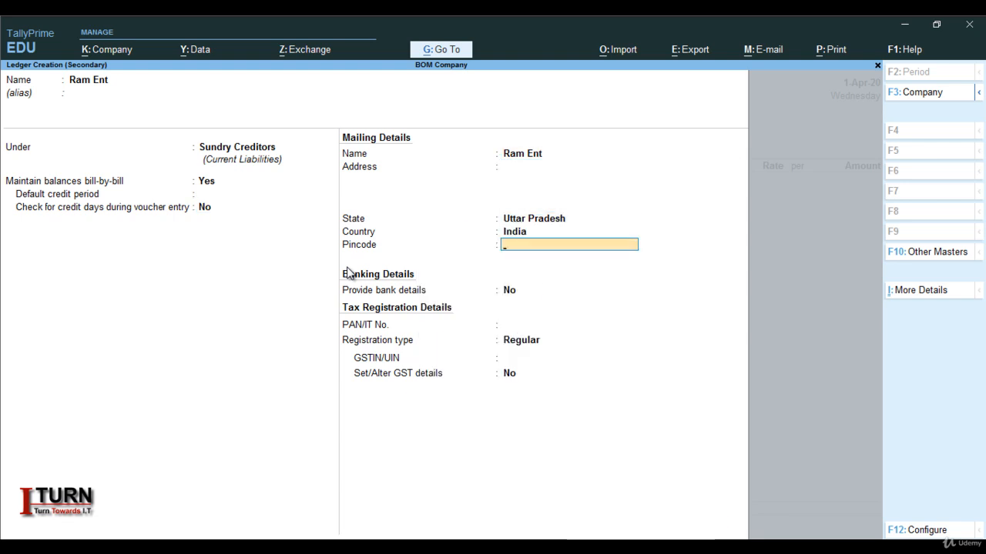
{"action": "key", "text": "Return"}
{"action": "key", "text": "Return"}
{"action": "key", "text": "Return"}
{"action": "key", "text": "Return"}
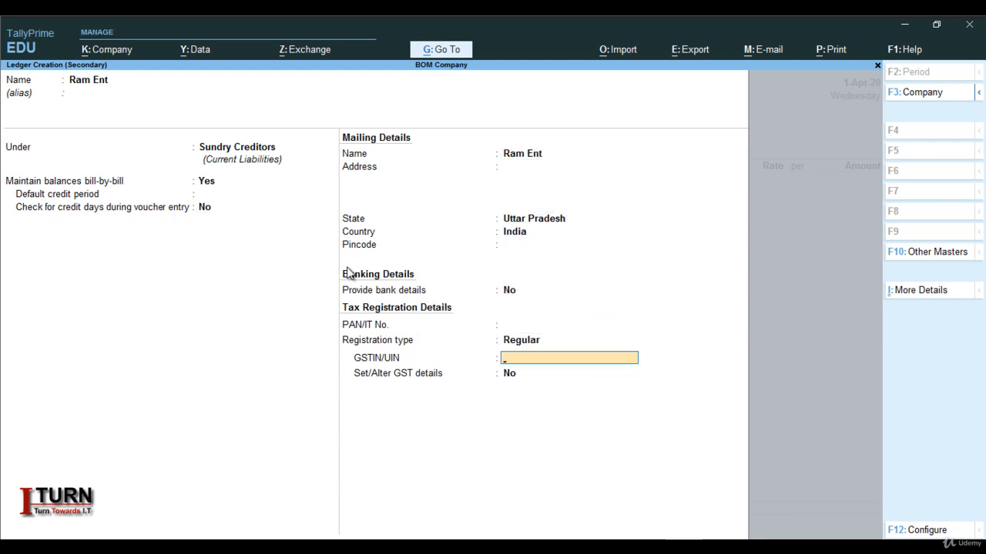
{"action": "type", "text": "09GHCFDSHFDS"}
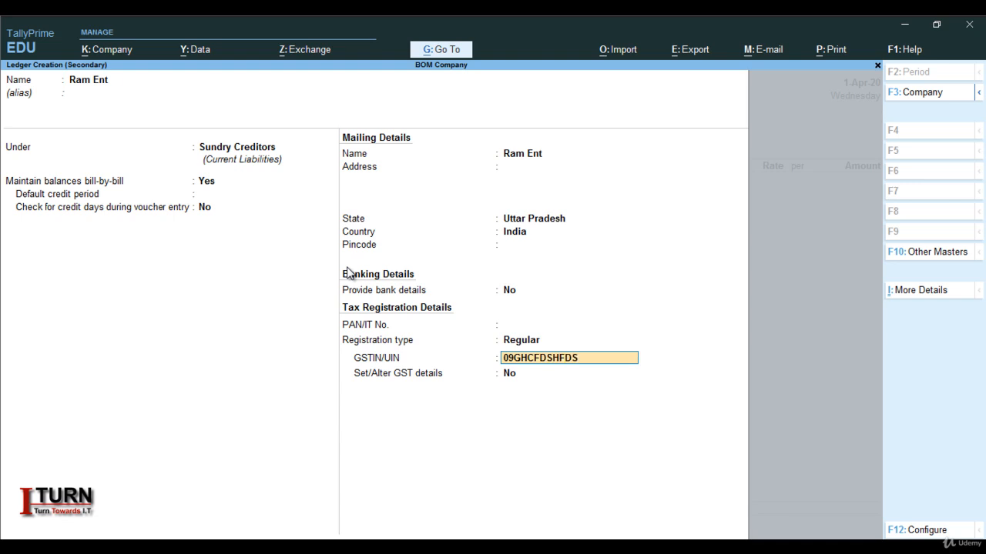
{"action": "key", "text": "Return"}
{"action": "key", "text": "Return"}
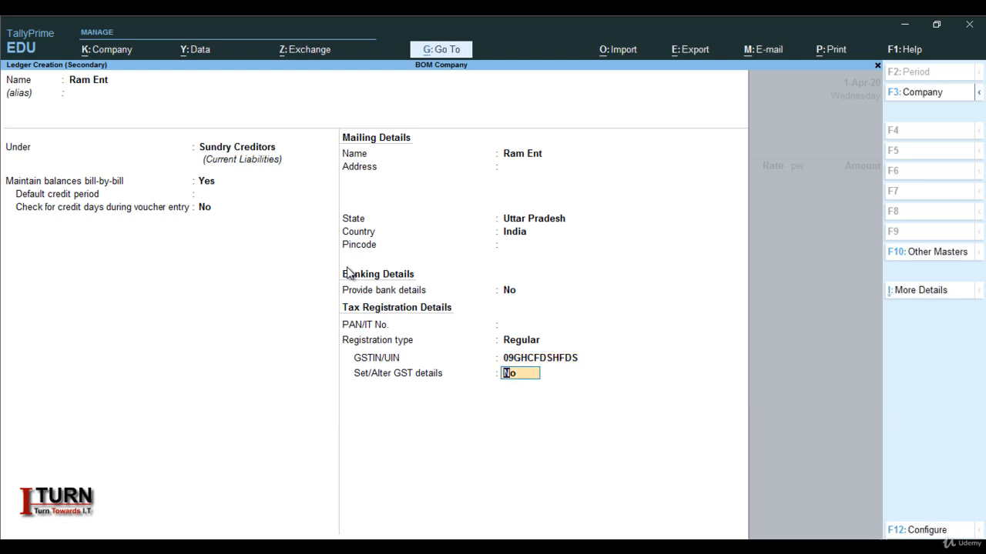
{"action": "key", "text": "Return"}
{"action": "key", "text": "Return"}
Leave the receipt and order details blank and accept the supplier's party details unchanged.
{"action": "key", "text": "Return"}
{"action": "key", "text": "Return"}
{"action": "key", "text": "Return"}
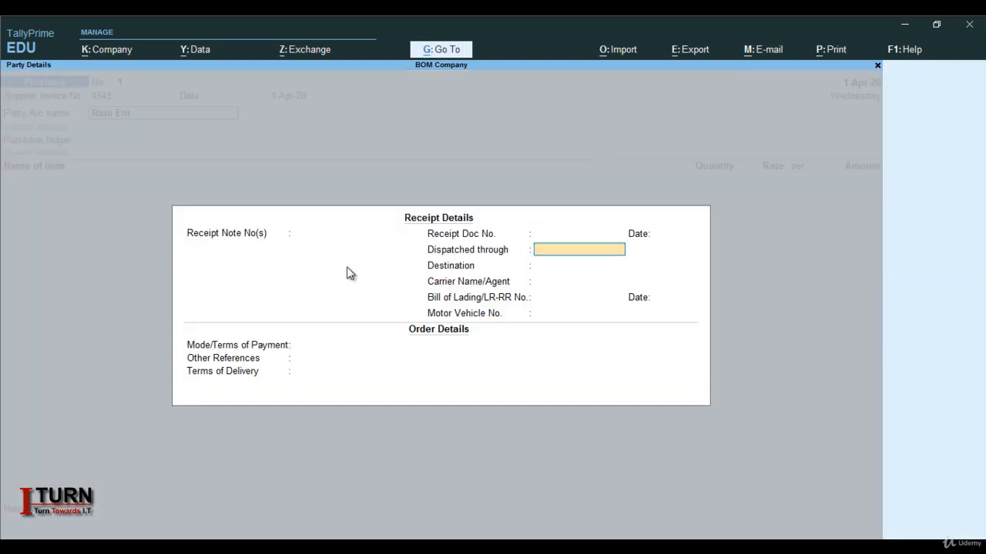
{"action": "key", "text": "Return"}
{"action": "key", "text": "Return"}
{"action": "key", "text": "Return"}
{"action": "key", "text": "Return"}
{"action": "key", "text": "Return"}
{"action": "key", "text": "Return"}
{"action": "key", "text": "Return"}
{"action": "key", "text": "Return"}
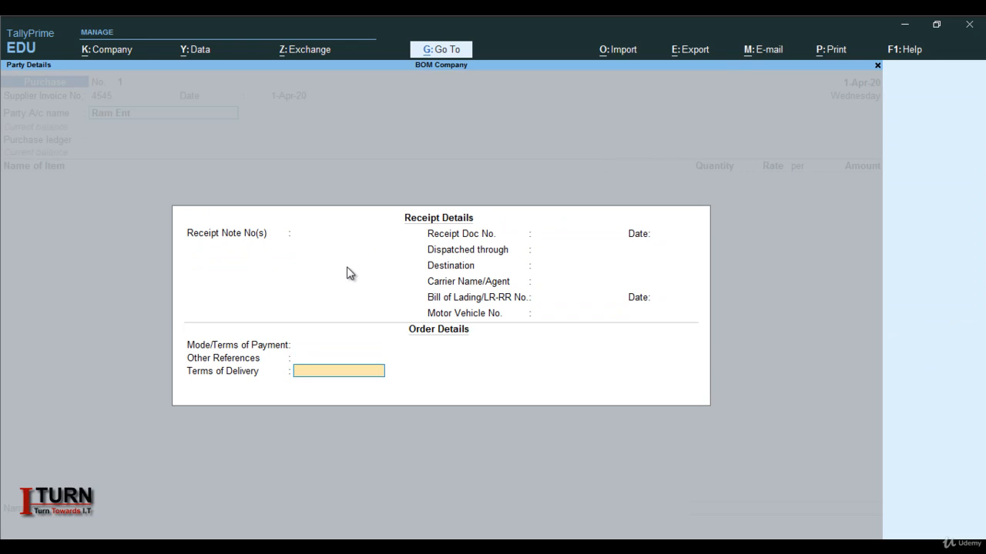
{"action": "key", "text": "Return"}
{"action": "key", "text": "Return"}
{"action": "key", "text": "Return"}
{"action": "key", "text": "Return"}
{"action": "key", "text": "Return"}
{"action": "key", "text": "Return"}
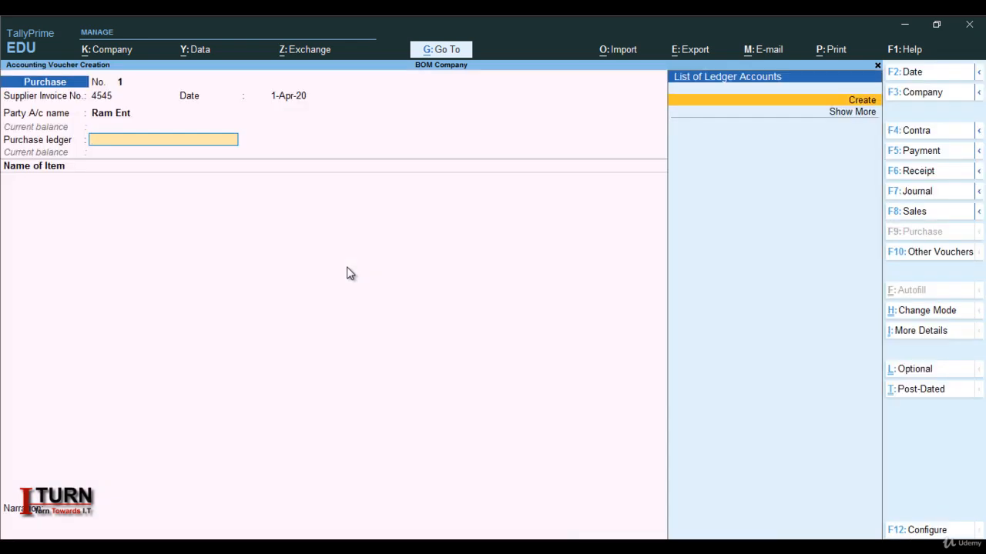
Start a purchase ledger named Purchase under Purchase Accounts, with ledger type Not Applicable and GST Applicable.
{"action": "key", "text": "alt+c"}
{"action": "type", "text": "Pu"}
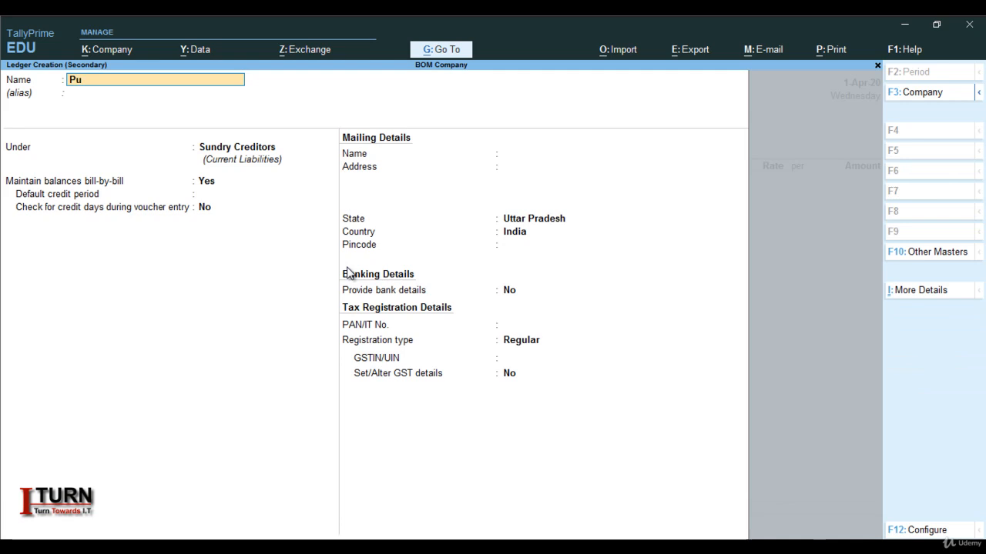
{"action": "type", "text": "rchase"}
{"action": "key", "text": "Return"}
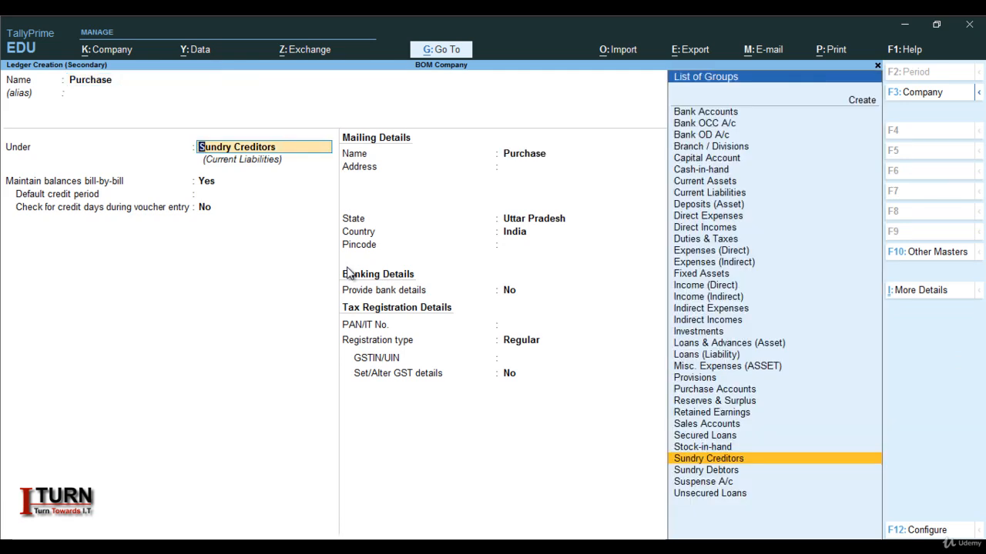
{"action": "type", "text": "Pu"}
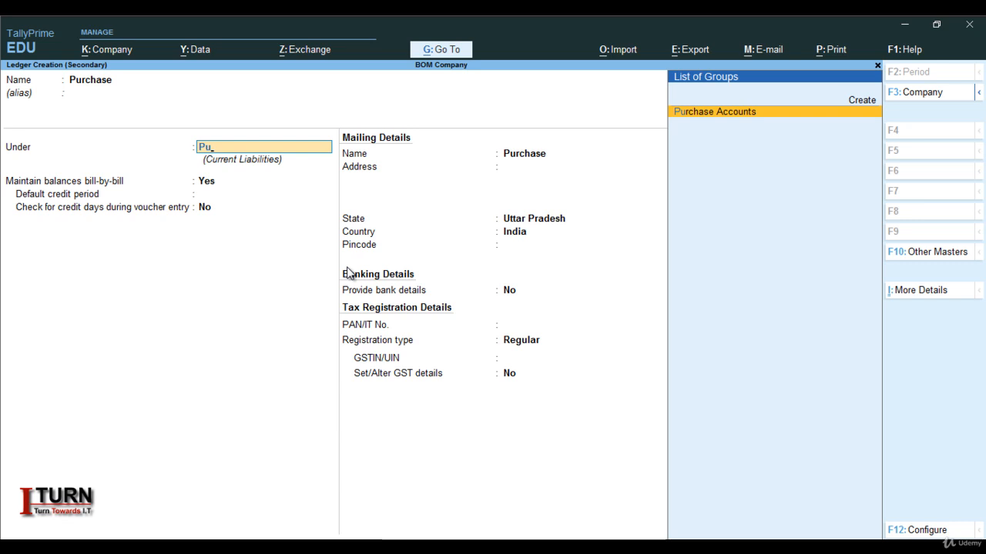
{"action": "key", "text": "Return"}
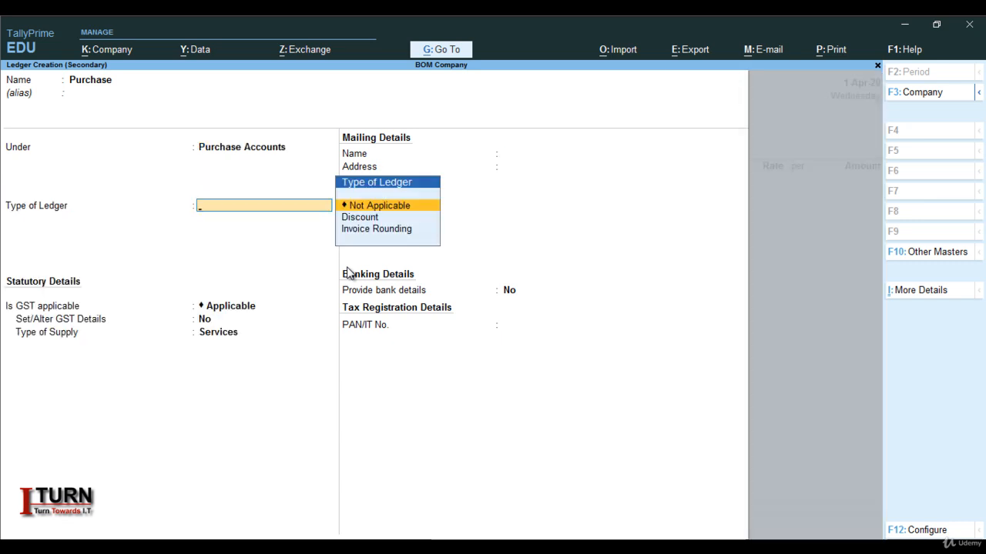
{"action": "key", "text": "Return"}
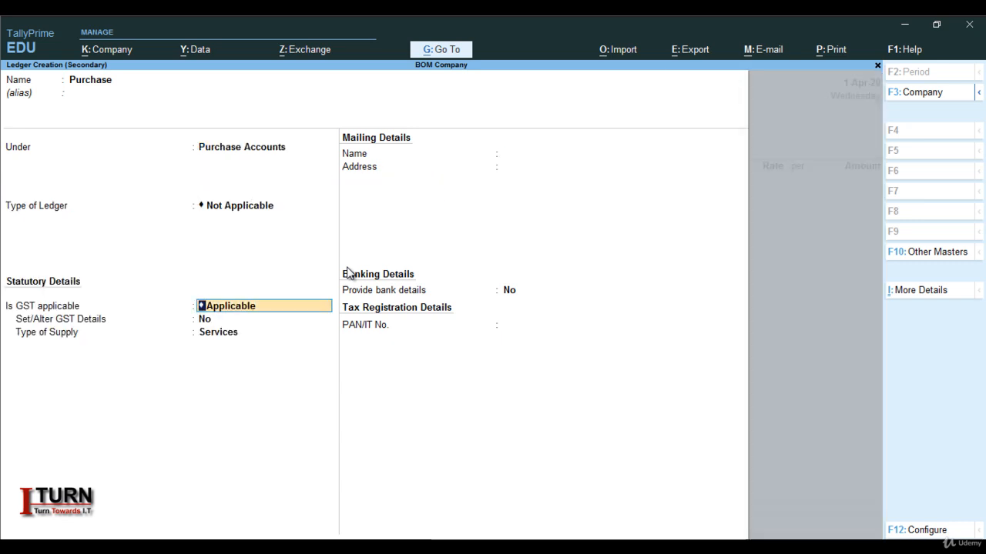
{"action": "key", "text": "Return"}
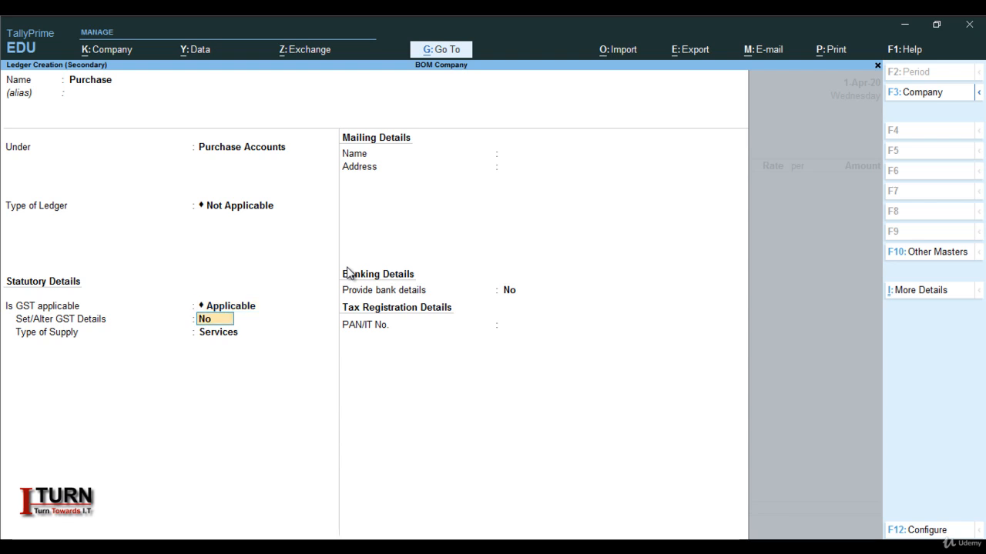
Enable GST details for the Purchase ledger, with nature of transaction Purchase Taxable and integrated tax at 18%.
{"action": "type", "text": "y"}
{"action": "key", "text": "Return"}
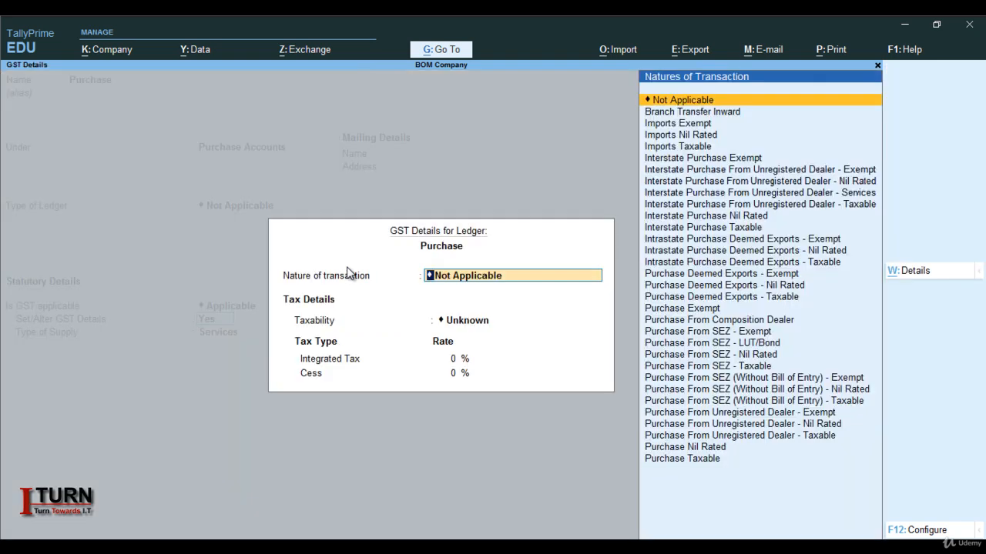
{"action": "type", "text": "Pu"}
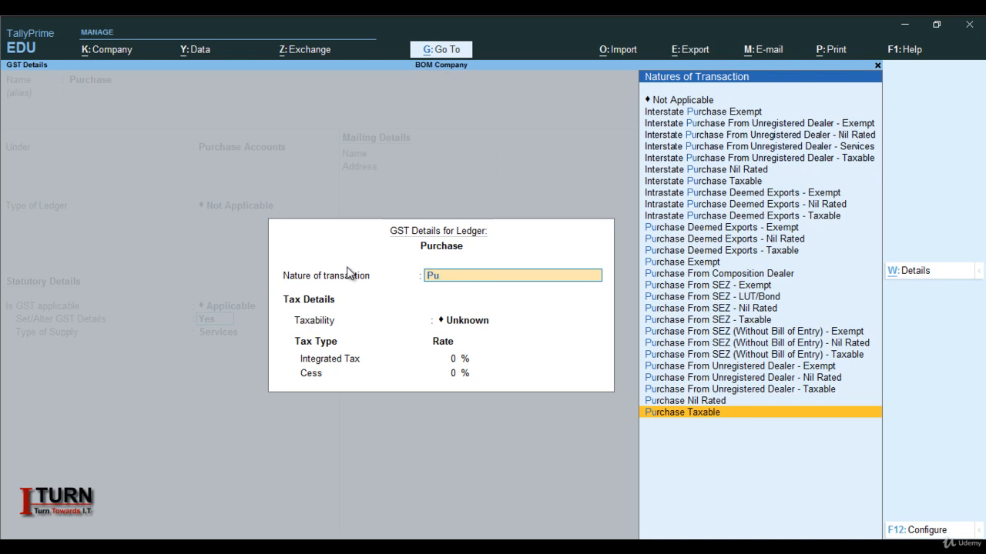
{"action": "key", "text": "Return"}
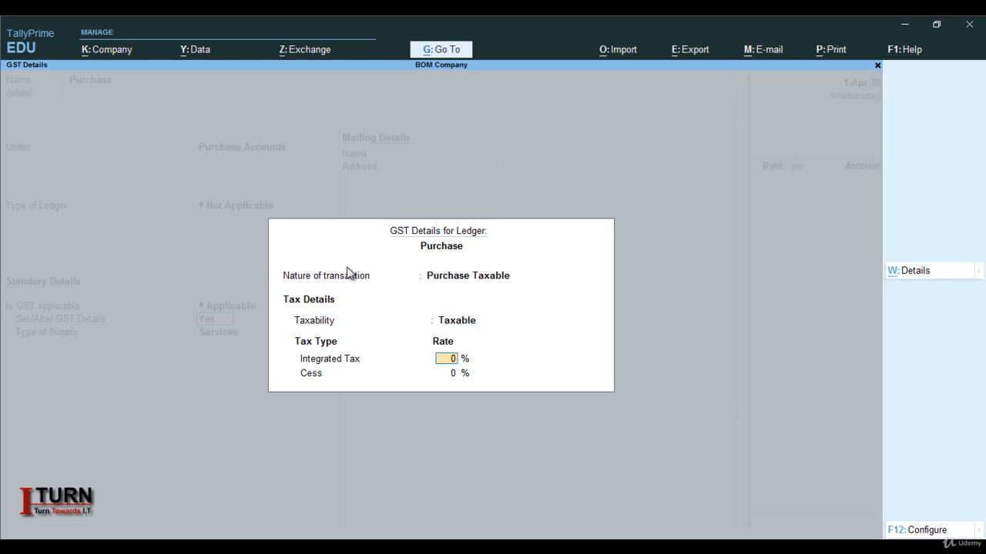
{"action": "type", "text": "18"}
{"action": "key", "text": "Return"}
{"action": "key", "text": "Return"}
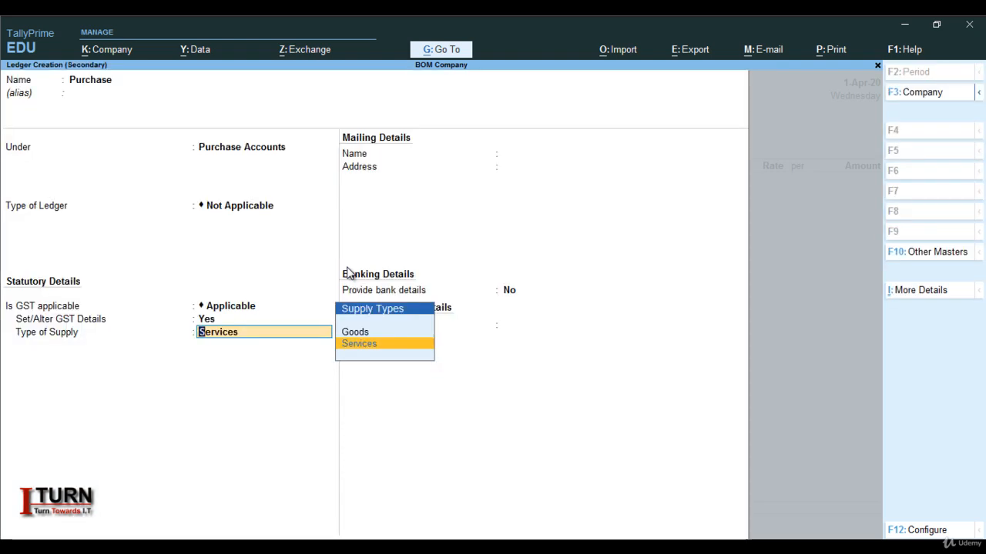
Set the Purchase ledger's type of supply to Goods and save it, accepting the default tax classification.
{"action": "key", "text": "Up"}
{"action": "key", "text": "Return"}
{"action": "key", "text": "Return"}
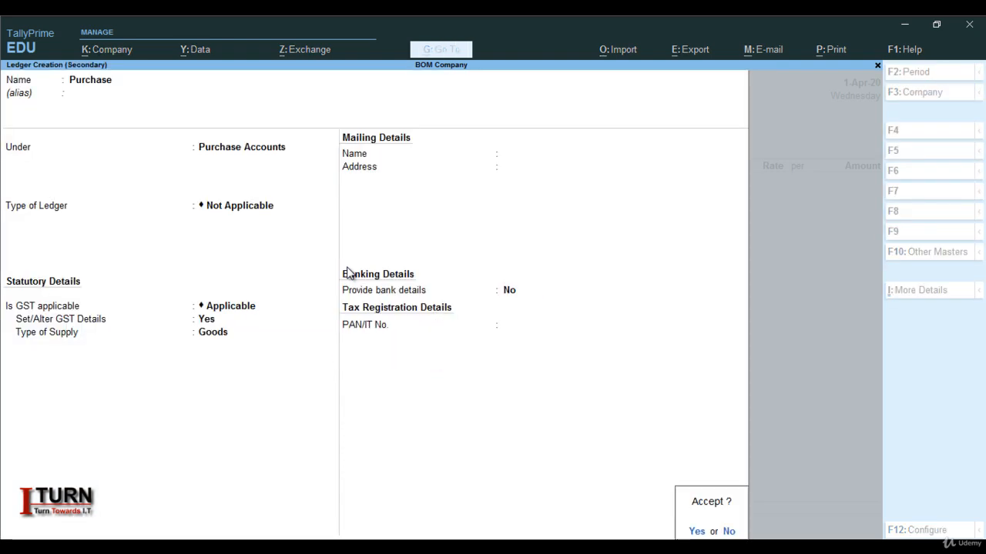
{"action": "key", "text": "Return"}
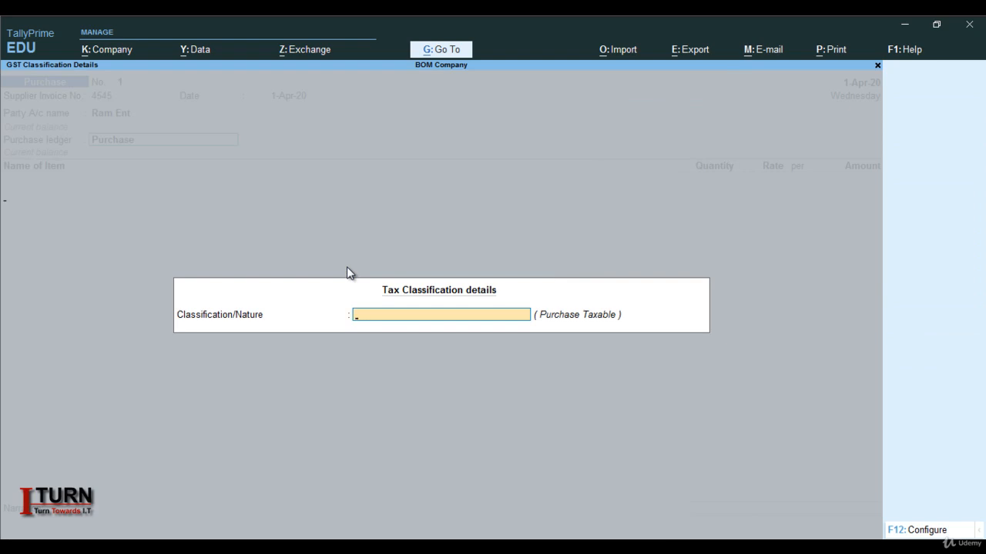
{"action": "key", "text": "Return"}
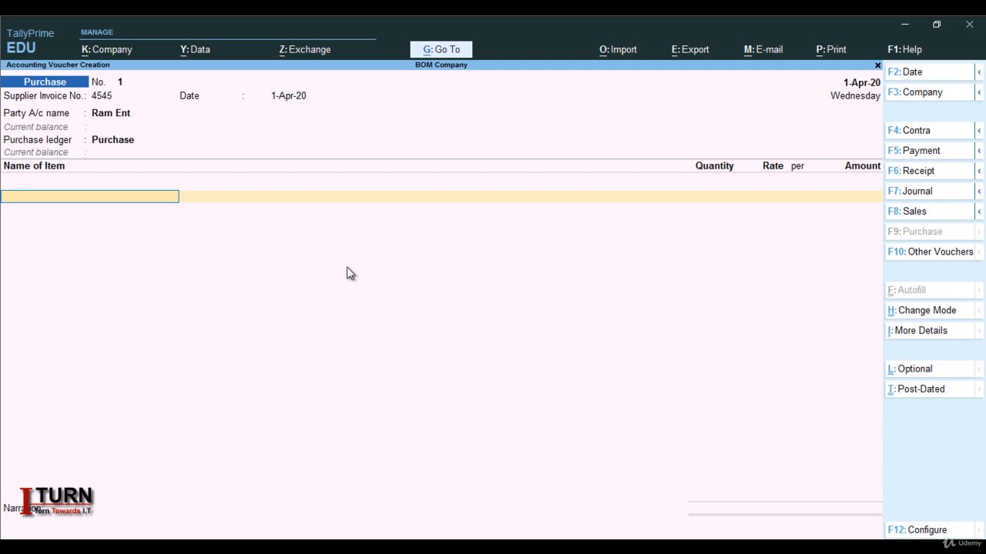
Start a new stock item named Button from the voucher's item line, leaving the alias blank.
{"action": "key", "text": "alt+c"}
{"action": "type", "text": "Button"}
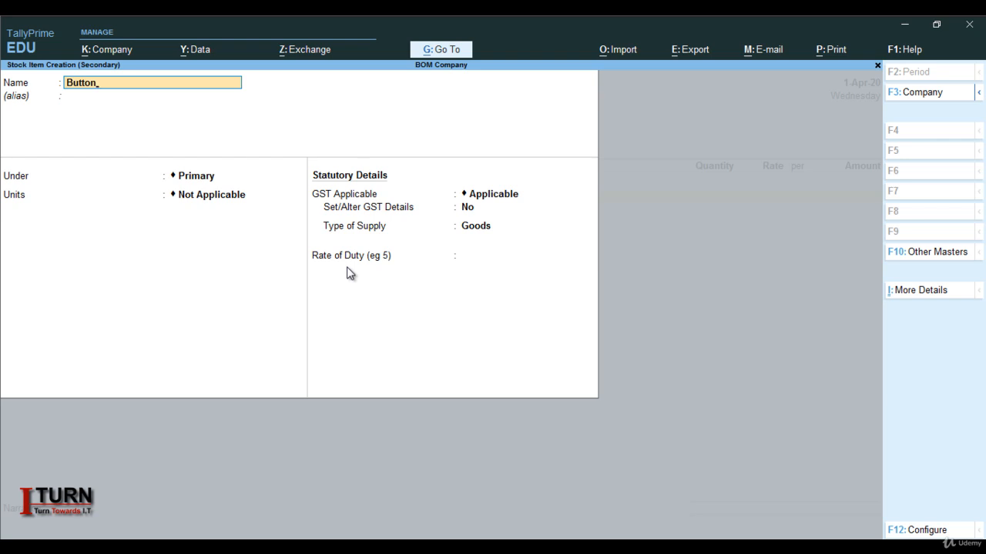
{"action": "key", "text": "Return"}
{"action": "key", "text": "Return"}
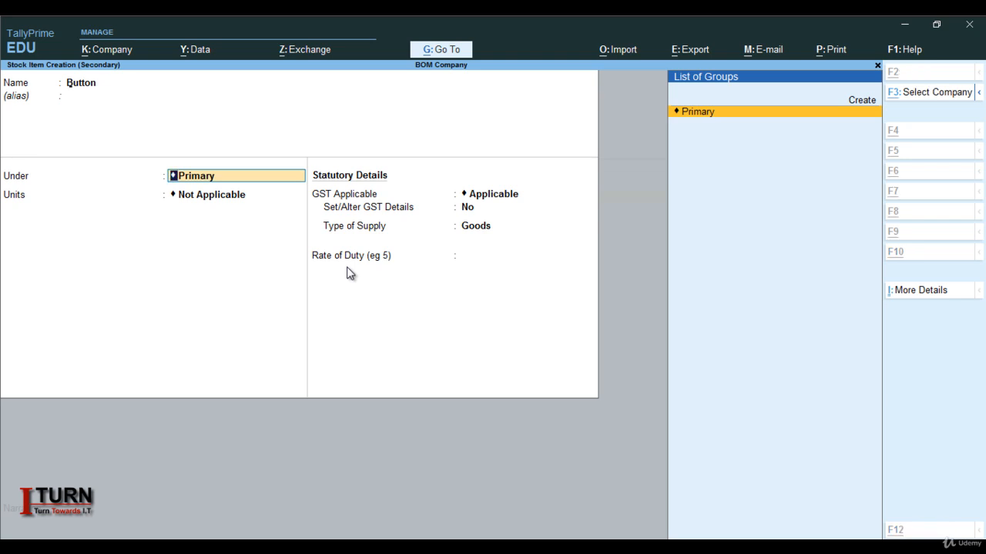
Create a stock group named Raw Material under Primary for Button, with quantities not added and GST details left off.
{"action": "key", "text": "alt+c"}
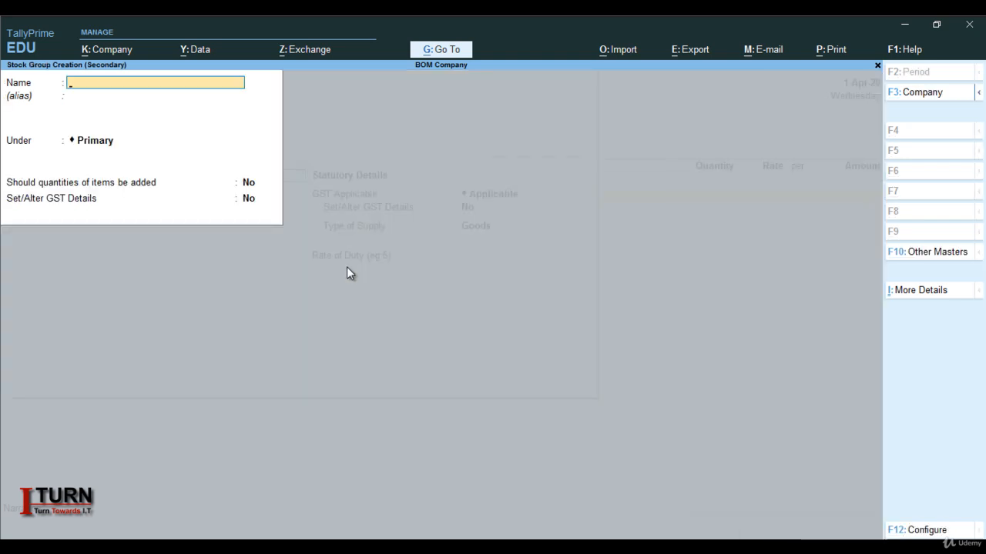
{"action": "type", "text": "Raw Material"}
{"action": "key", "text": "Return"}
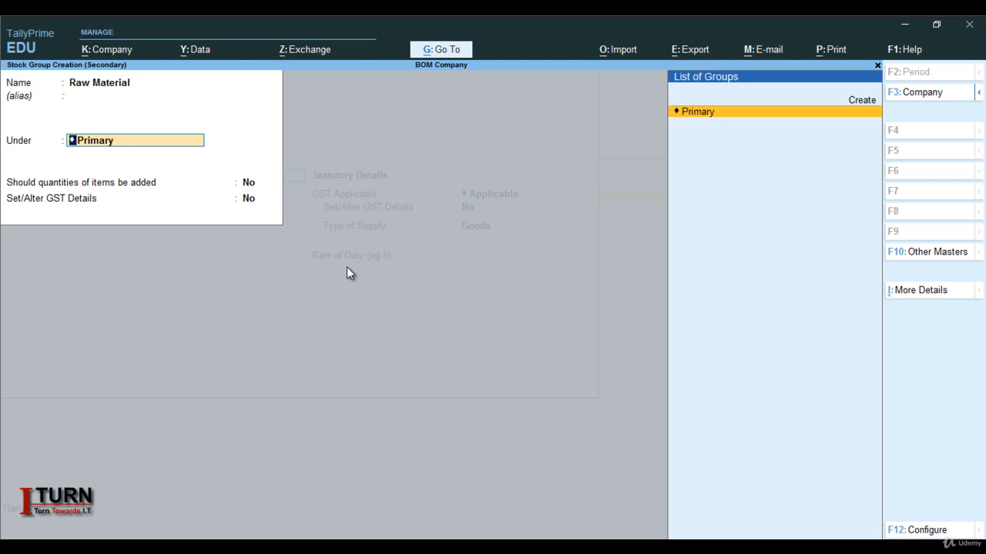
{"action": "key", "text": "Return"}
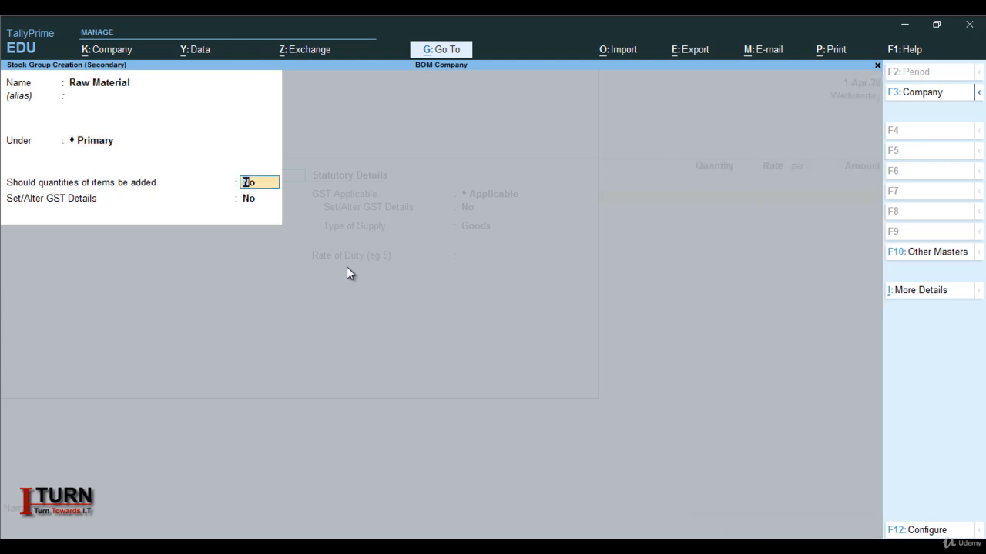
{"action": "key", "text": "Return"}
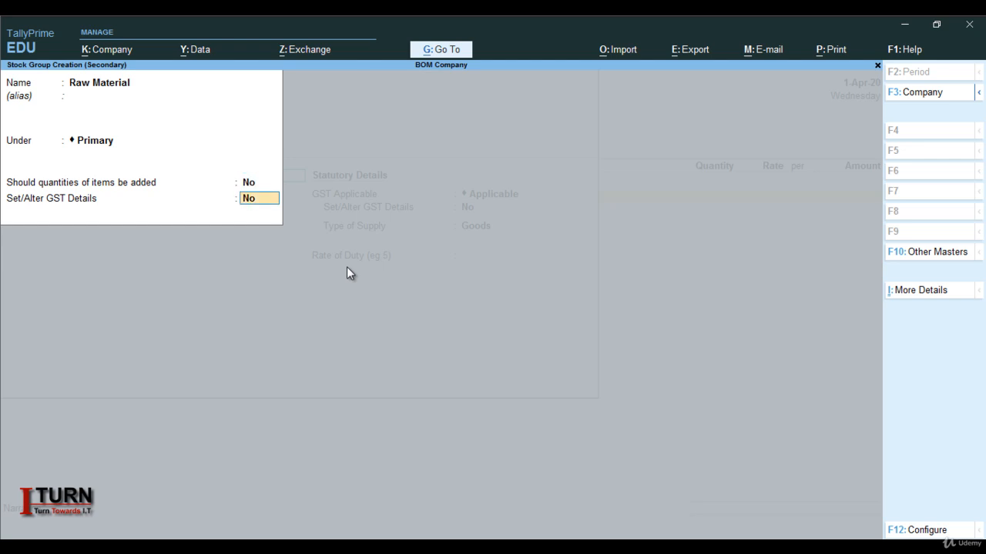
{"action": "key", "text": "Return"}
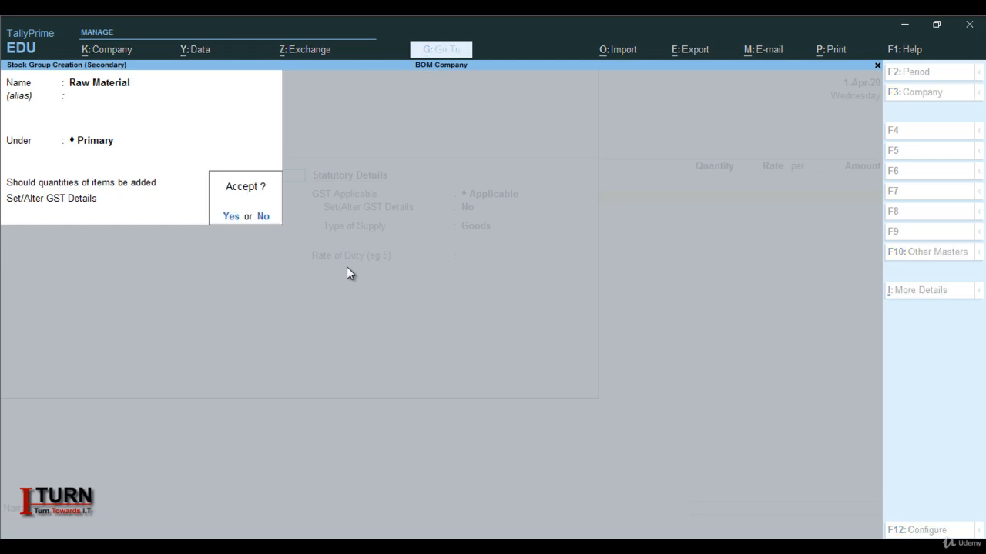
{"action": "key", "text": "Return"}
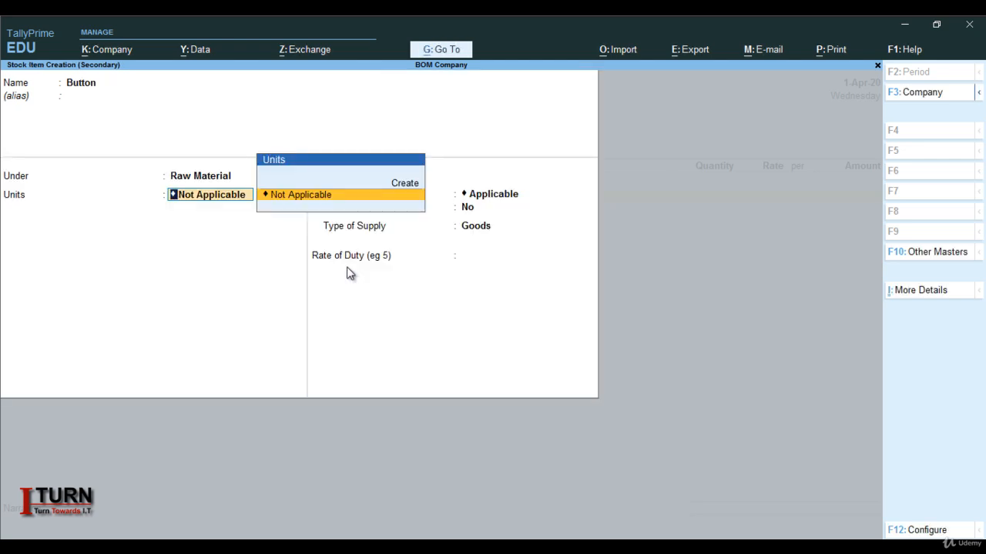
Create a simple unit pcs for Button, with formal name Pieces, quantity code PCS-PIECES and 0 decimal places.
{"action": "key", "text": "alt+c"}
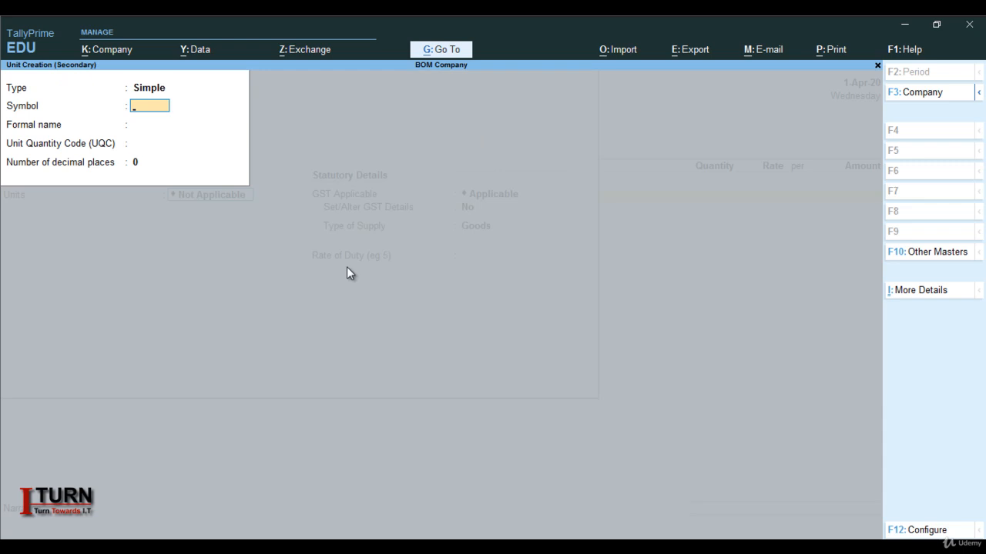
{"action": "type", "text": "pcs"}
{"action": "key", "text": "Return"}
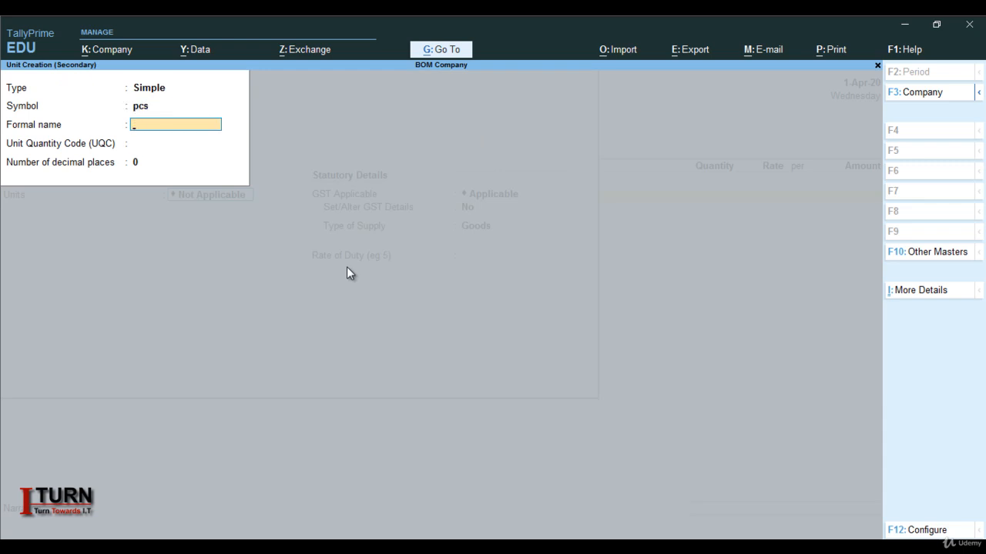
{"action": "type", "text": "Pieces"}
{"action": "key", "text": "Return"}
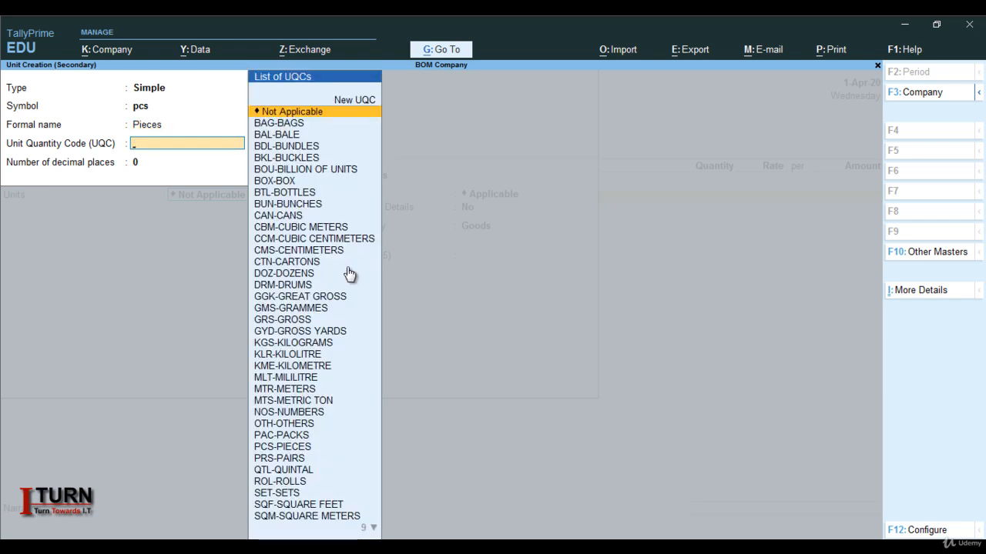
{"action": "type", "text": "pi"}
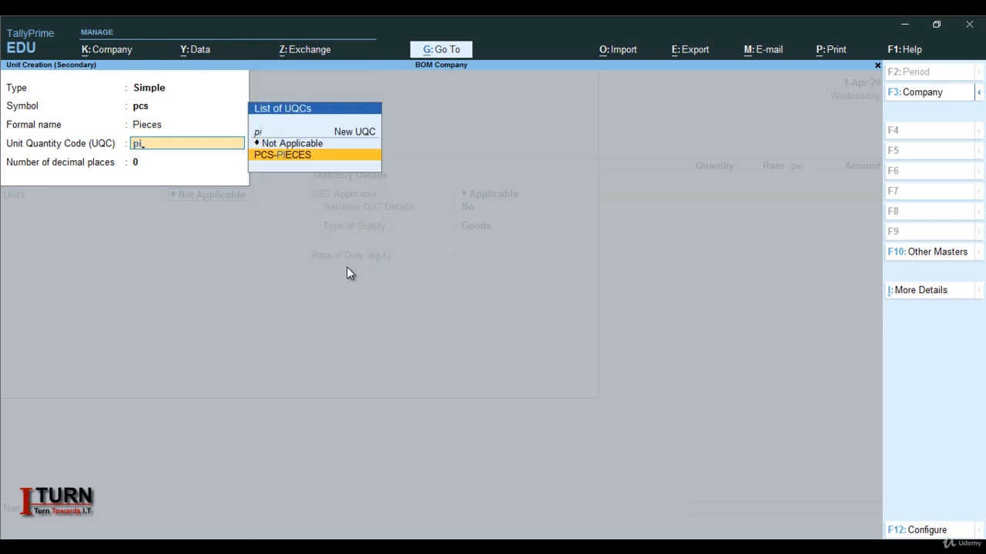
{"action": "key", "text": "Return"}
{"action": "key", "text": "Return"}
{"action": "key", "text": "Return"}
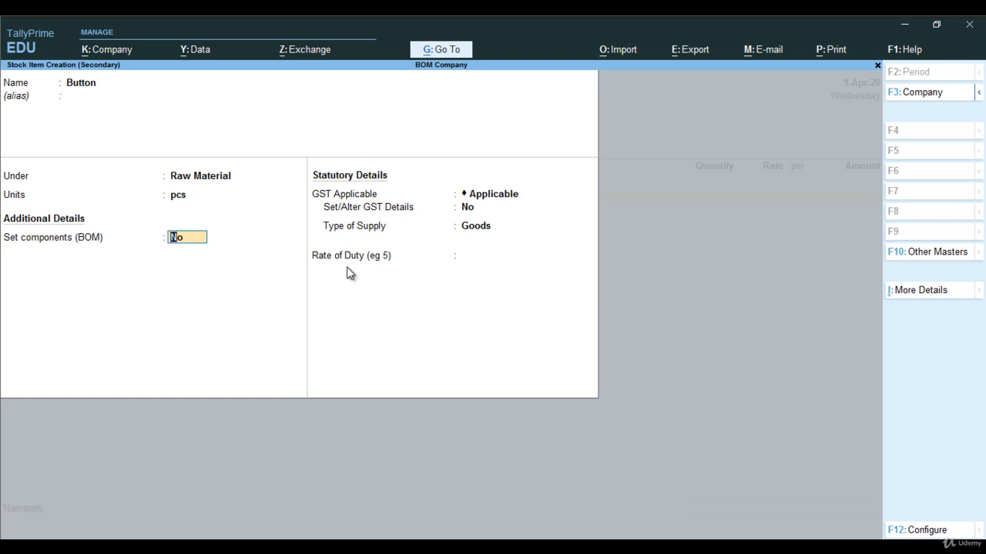
Review the stock item configuration options, including the one for setting a components list (Bill of Materials).
{"action": "key", "text": "F12"}
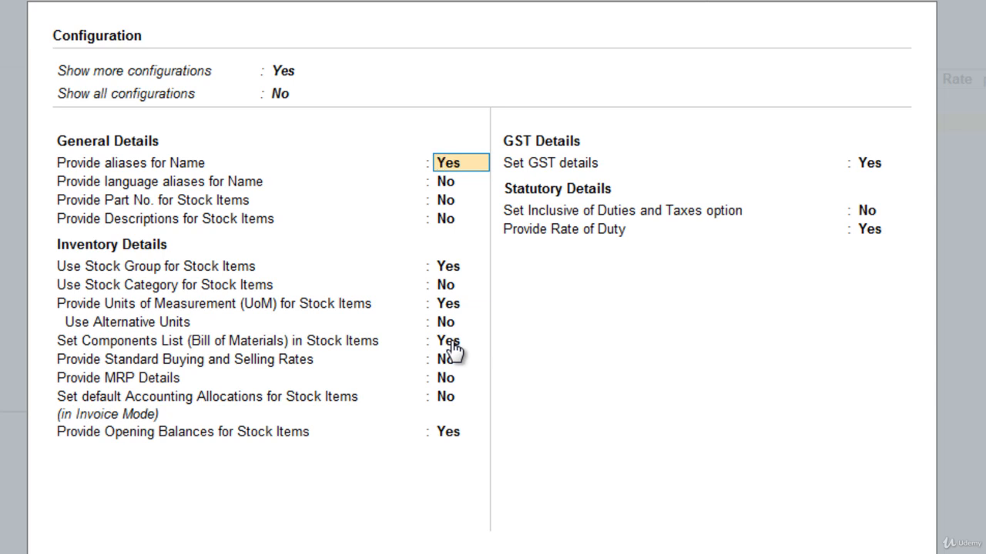
{"action": "key", "text": "Return"}
{"action": "key", "text": "Return"}
{"action": "key", "text": "Return"}
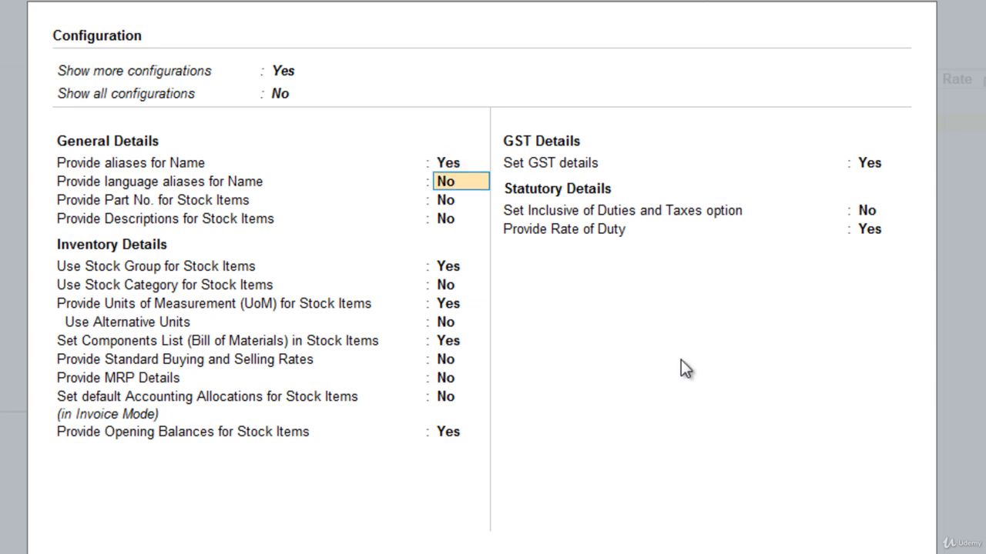
{"action": "key", "text": "Return"}
{"action": "key", "text": "Return"}
{"action": "key", "text": "Return"}
{"action": "key", "text": "Return"}
{"action": "key", "text": "Return"}
{"action": "key", "text": "Return"}
{"action": "key", "text": "Return"}
{"action": "key", "text": "Return"}
{"action": "key", "text": "Return"}
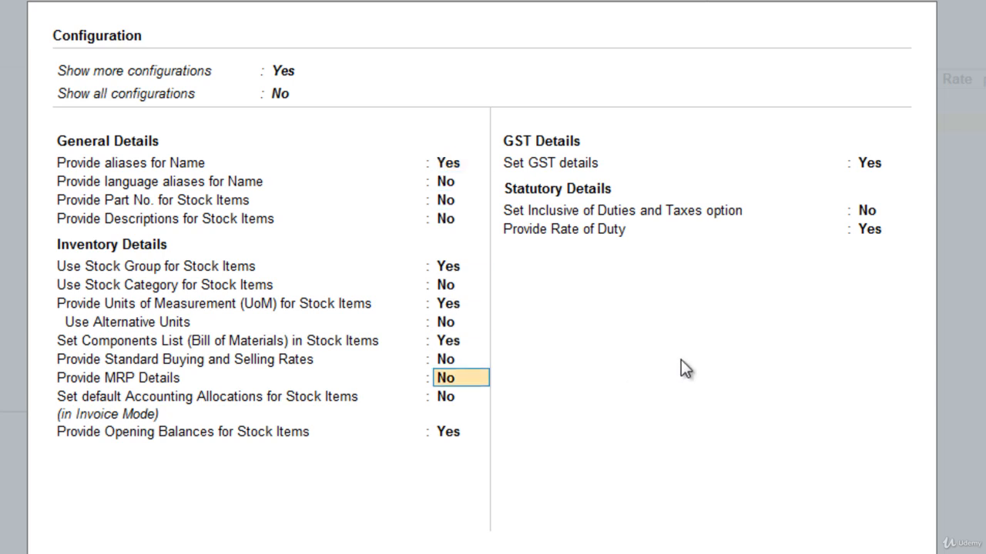
{"action": "key", "text": "Return"}
{"action": "key", "text": "Return"}
{"action": "key", "text": "Return"}
{"action": "key", "text": "Return"}
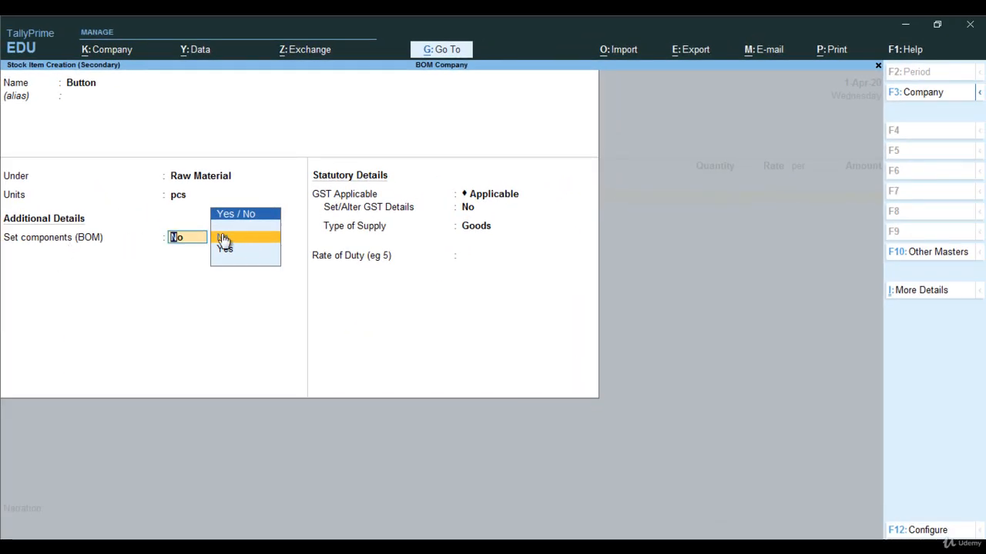
Leave Button's BOM components at No and enable its GST details, with calculation type On Value and taxability Taxable.
{"action": "key", "text": "Return"}
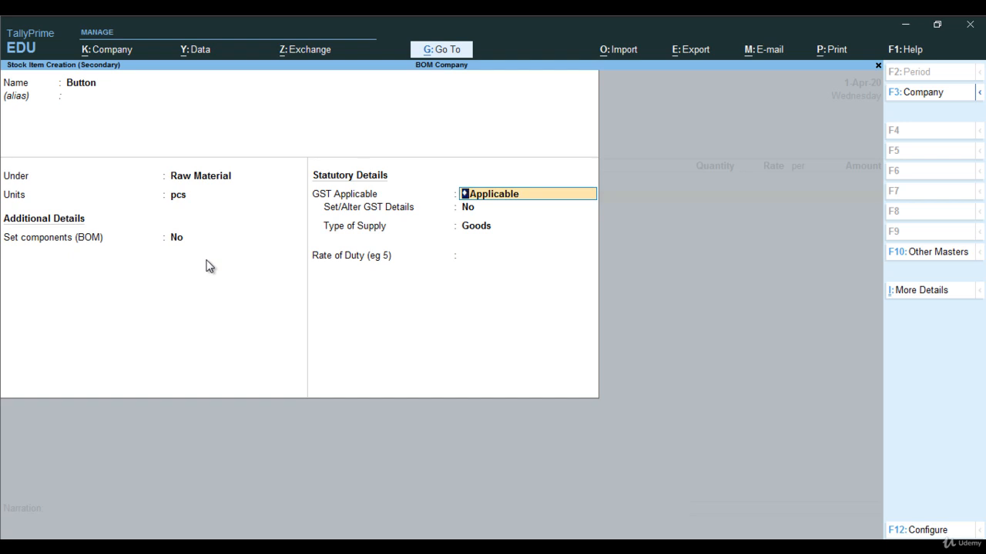
{"action": "key", "text": "Return"}
{"action": "type", "text": "y"}
{"action": "key", "text": "Return"}
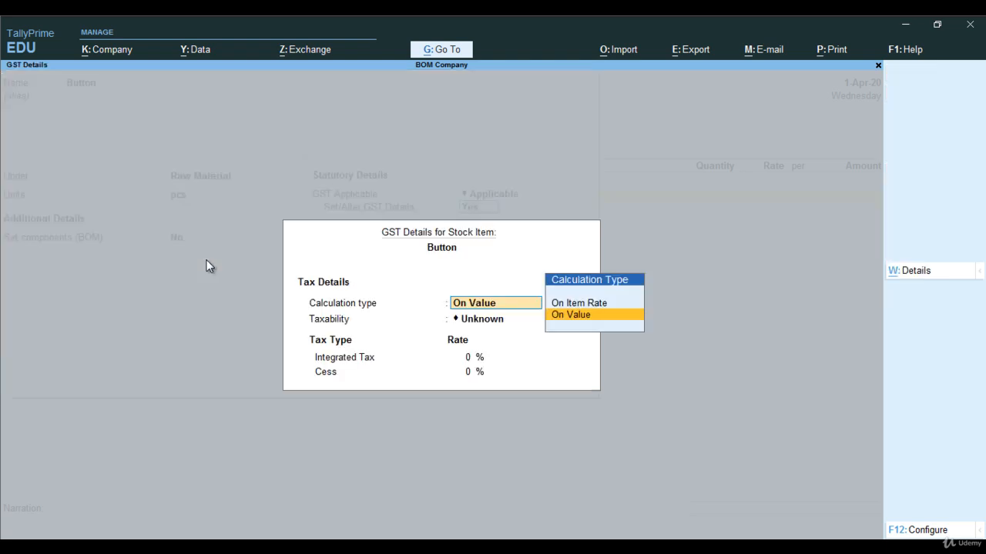
{"action": "key", "text": "Return"}
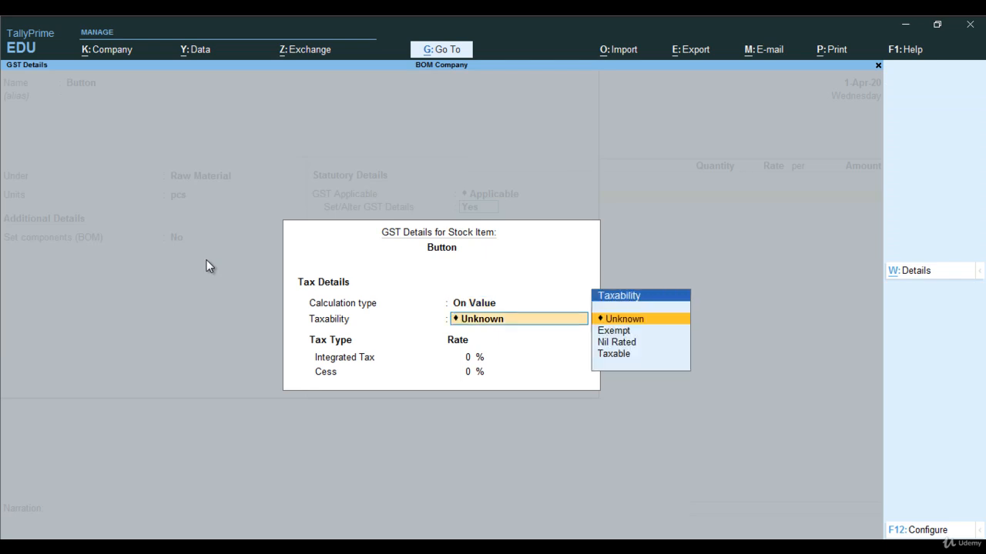
{"action": "key", "text": "Down"}
{"action": "key", "text": "Down"}
{"action": "key", "text": "Down"}
{"action": "key", "text": "Return"}
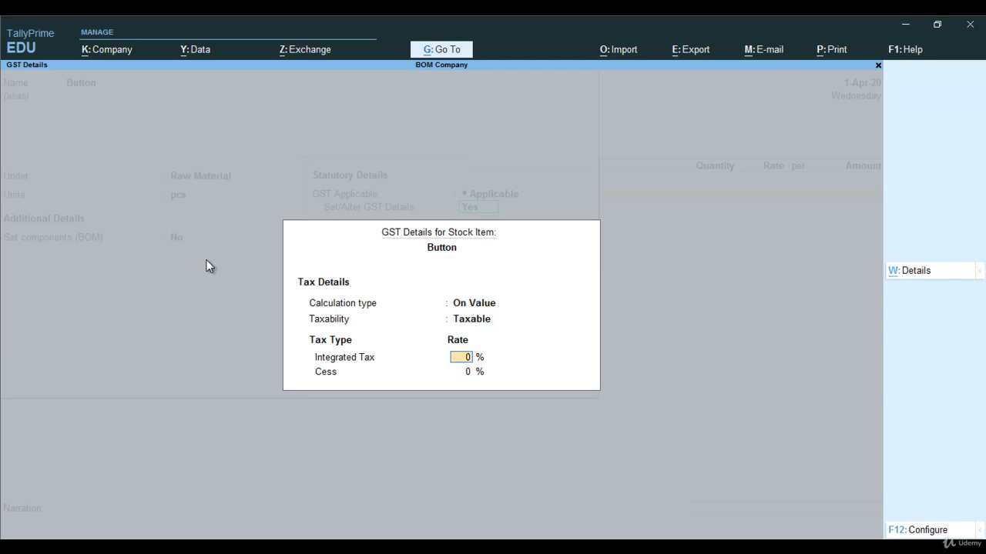
Set Button's integrated tax to 18% and save the item with supply type Goods and no rate of duty.
{"action": "type", "text": "18"}
{"action": "key", "text": "Return"}
{"action": "key", "text": "Return"}
{"action": "key", "text": "Return"}
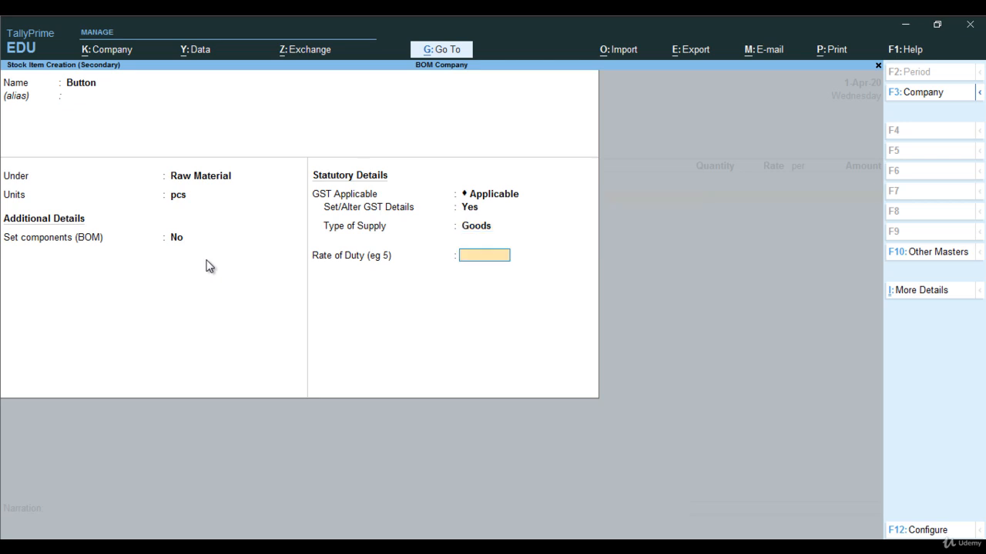
{"action": "key", "text": "Return"}
{"action": "key", "text": "Return"}
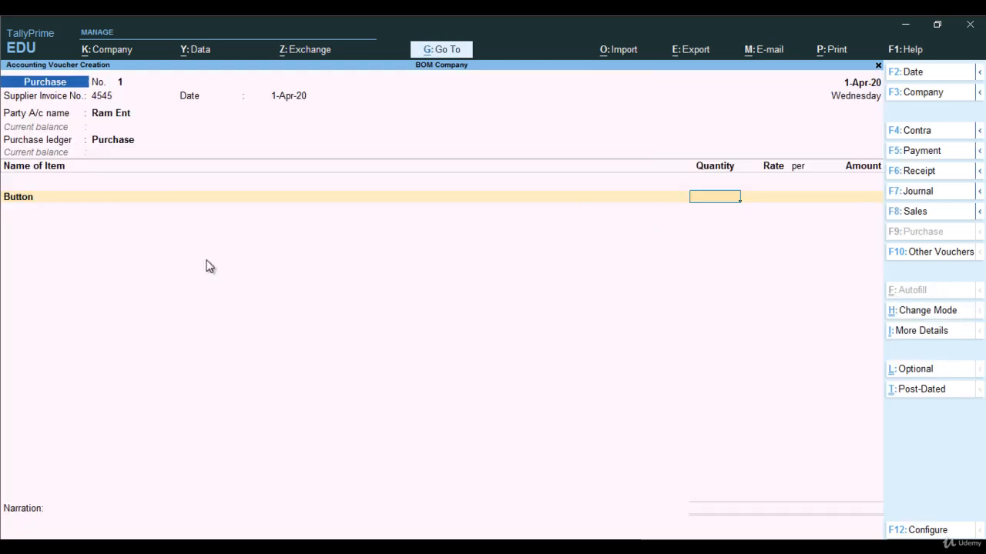
Enter a quantity of 500 pcs at a rate of 2.00 per pcs for the Button line of the purchase voucher.
{"action": "type", "text": "500"}
{"action": "key", "text": "Return"}
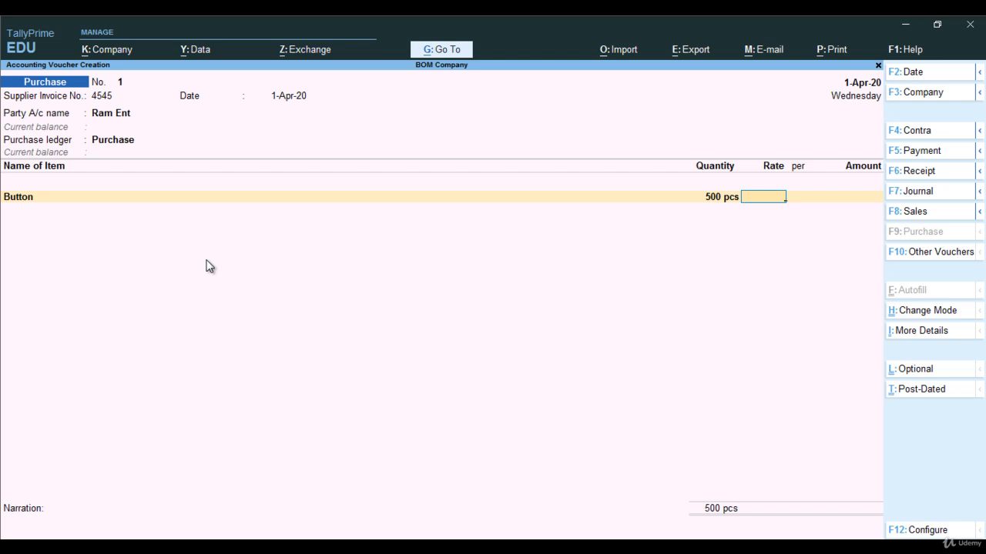
{"action": "type", "text": "2"}
{"action": "key", "text": "Return"}
{"action": "key", "text": "Return"}
{"action": "key", "text": "Return"}
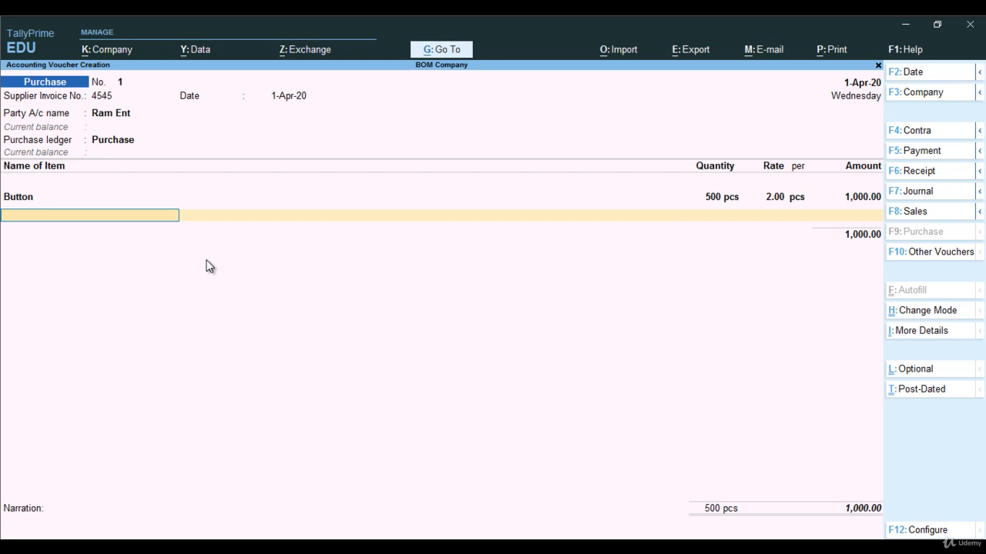
Start a second stock item named Thread Reels under Raw Material, leaving the alias blank.
{"action": "key", "text": "alt+c"}
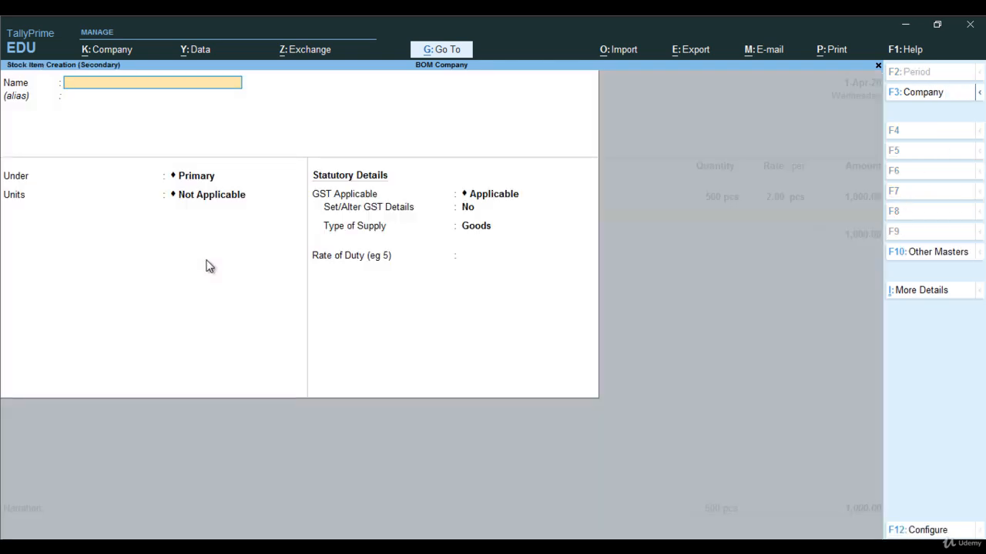
{"action": "type", "text": "Thread Reels"}
{"action": "key", "text": "Return"}
{"action": "key", "text": "Return"}
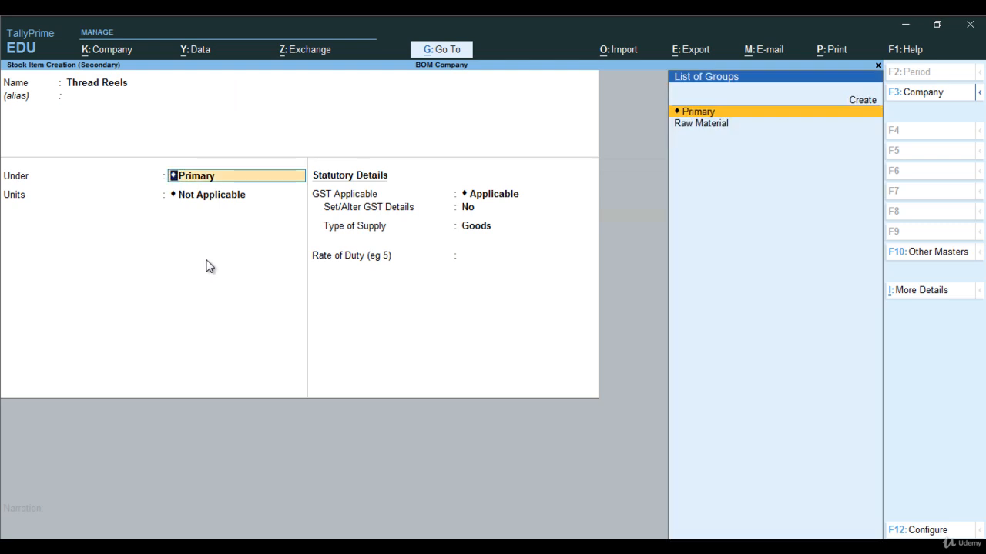
{"action": "key", "text": "Down"}
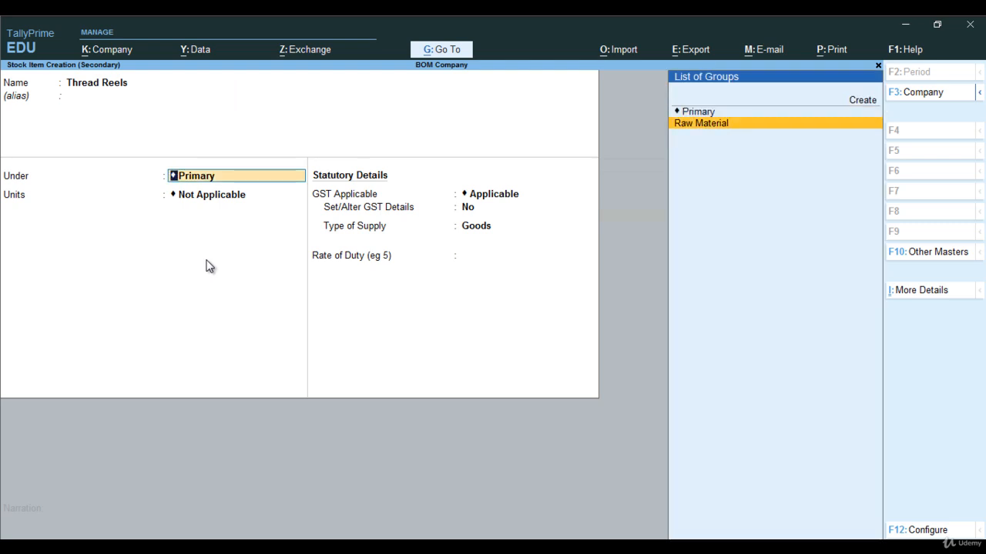
{"action": "key", "text": "Return"}
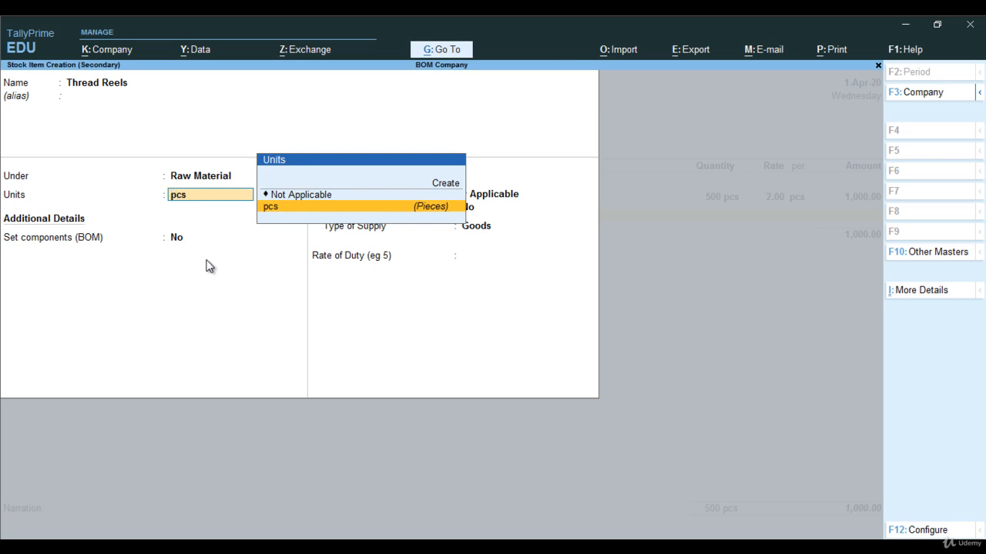
Create a simple unit reels for Thread Reels, with no formal name, quantity code PCS-PIECES and 0 decimal places.
{"action": "key", "text": "alt+c"}
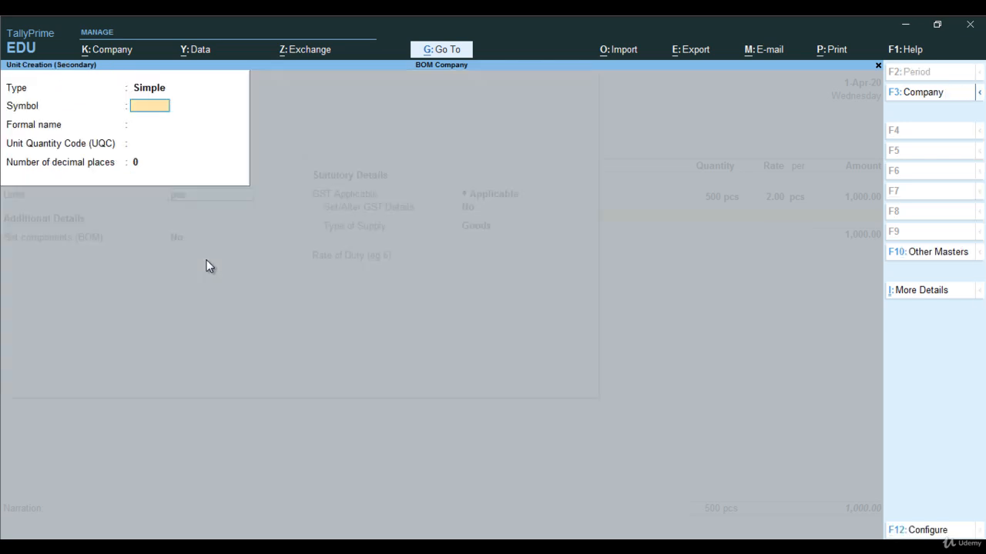
{"action": "type", "text": "reels"}
{"action": "key", "text": "Return"}
{"action": "key", "text": "BackSpace"}
{"action": "key", "text": "Return"}
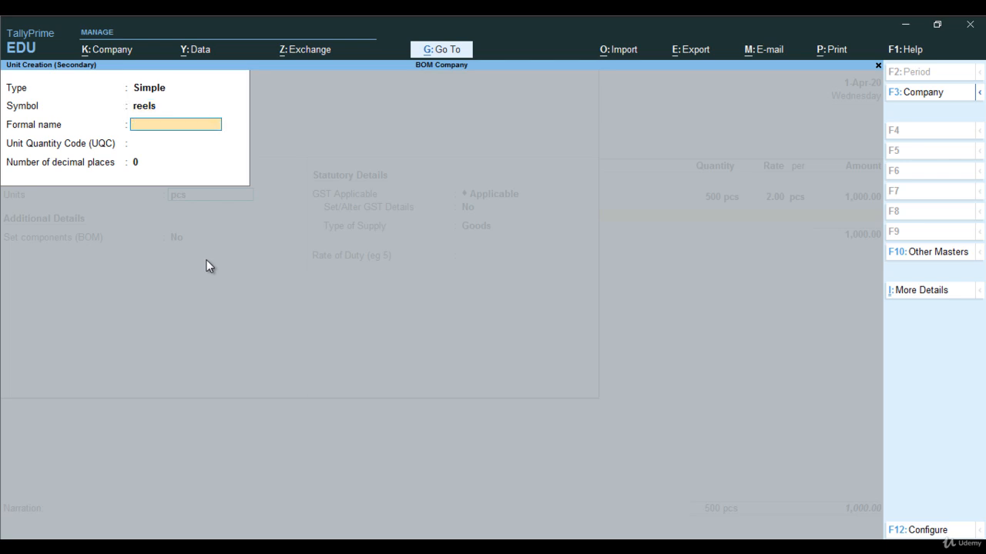
{"action": "key", "text": "Return"}
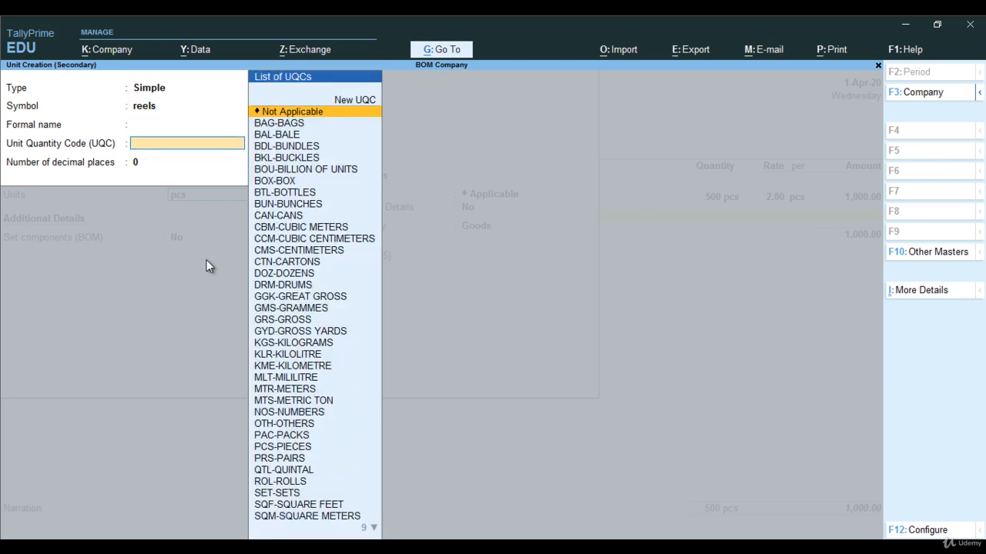
{"action": "type", "text": "pie"}
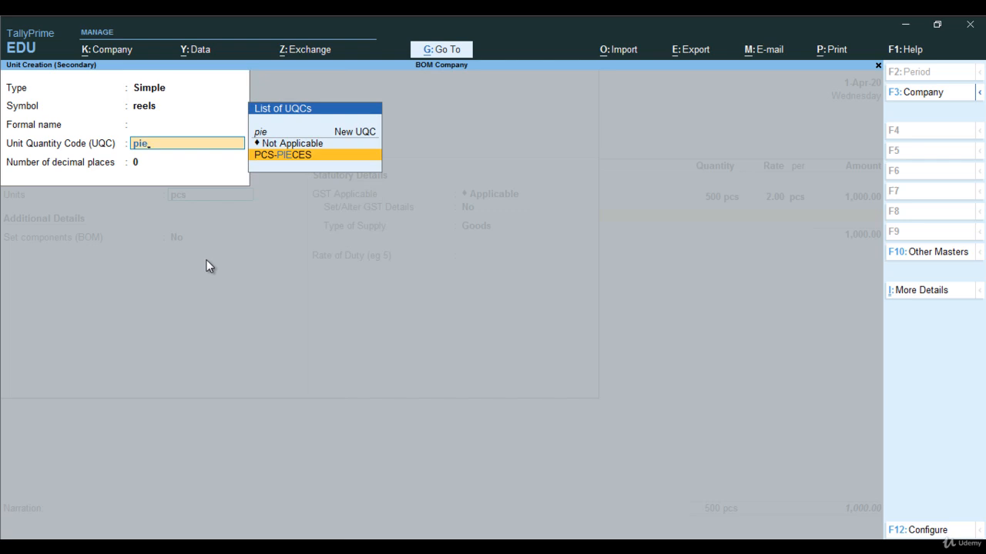
{"action": "key", "text": "Return"}
{"action": "key", "text": "Return"}
{"action": "key", "text": "Return"}
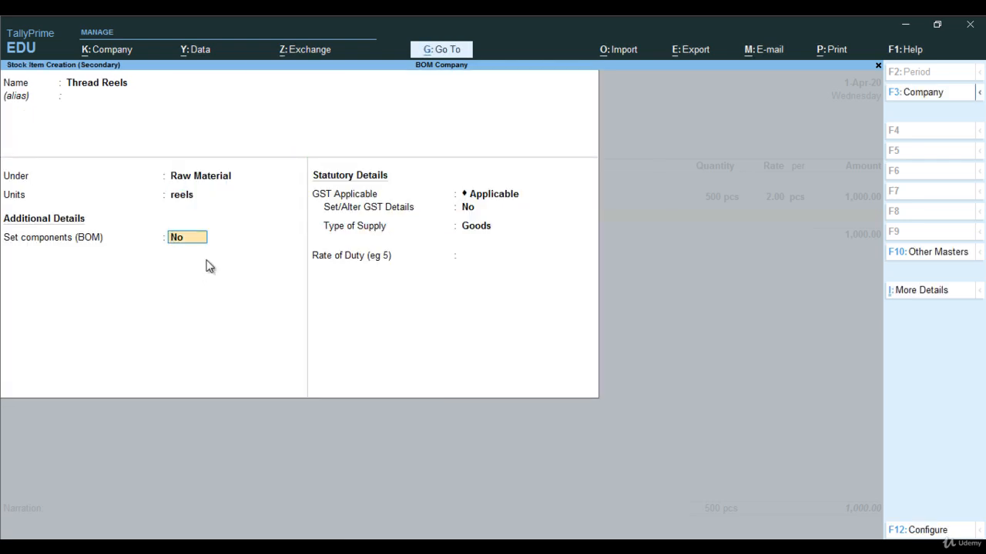
Leave Thread Reels without BOM components, keep GST applicable and set its GST details to calculation On Value and taxability Taxable.
{"action": "key", "text": "Return"}
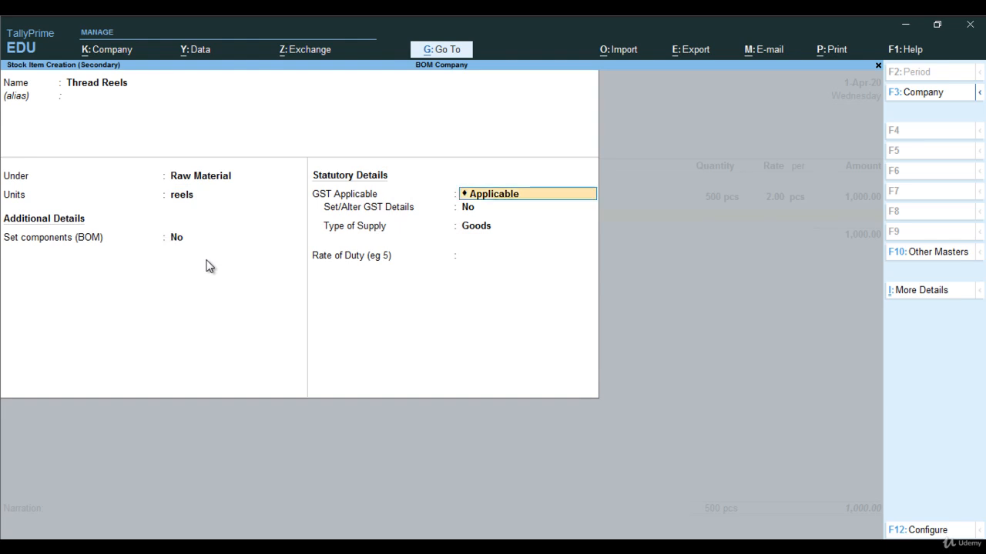
{"action": "key", "text": "Return"}
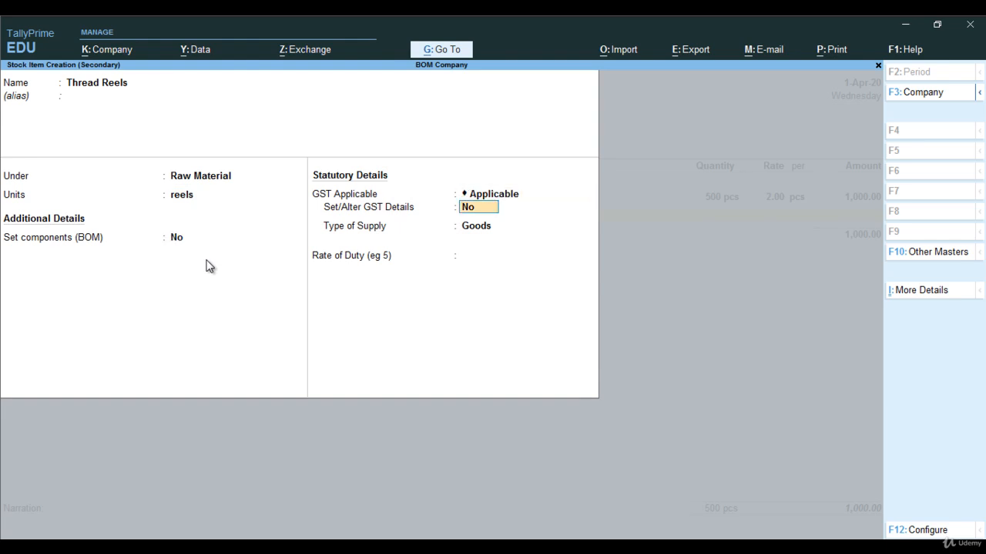
{"action": "key", "text": "y"}
{"action": "key", "text": "Return"}
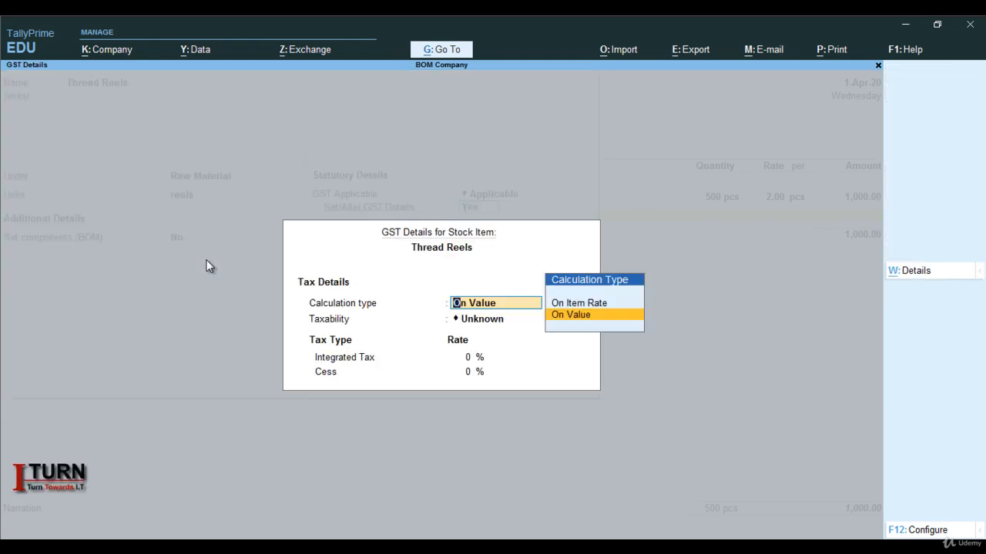
{"action": "key", "text": "Return"}
{"action": "key", "text": "Down"}
{"action": "key", "text": "Down"}
{"action": "key", "text": "Down"}
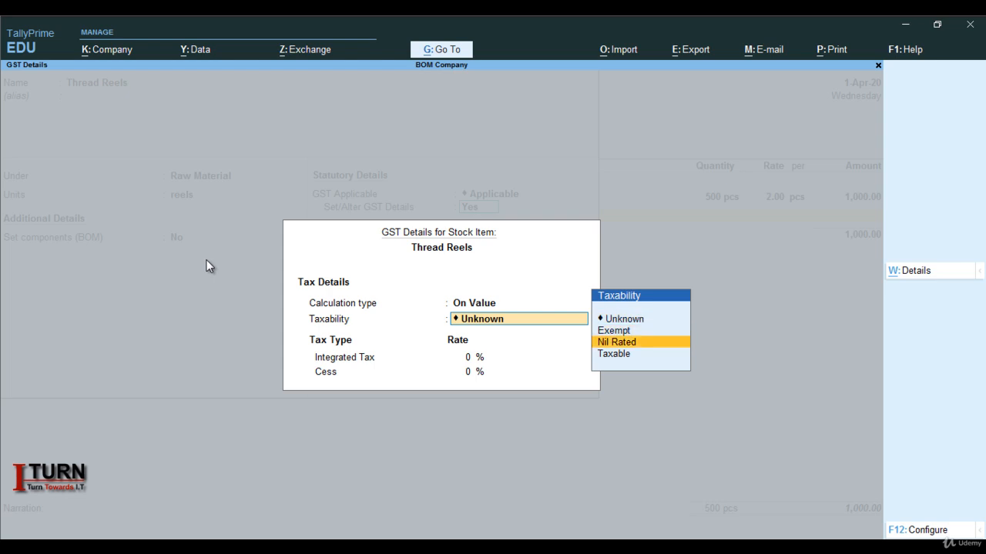
{"action": "key", "text": "Return"}
Set Thread Reels' integrated tax to 18% and save the item with supply type Goods and no rate of duty.
{"action": "type", "text": "18"}
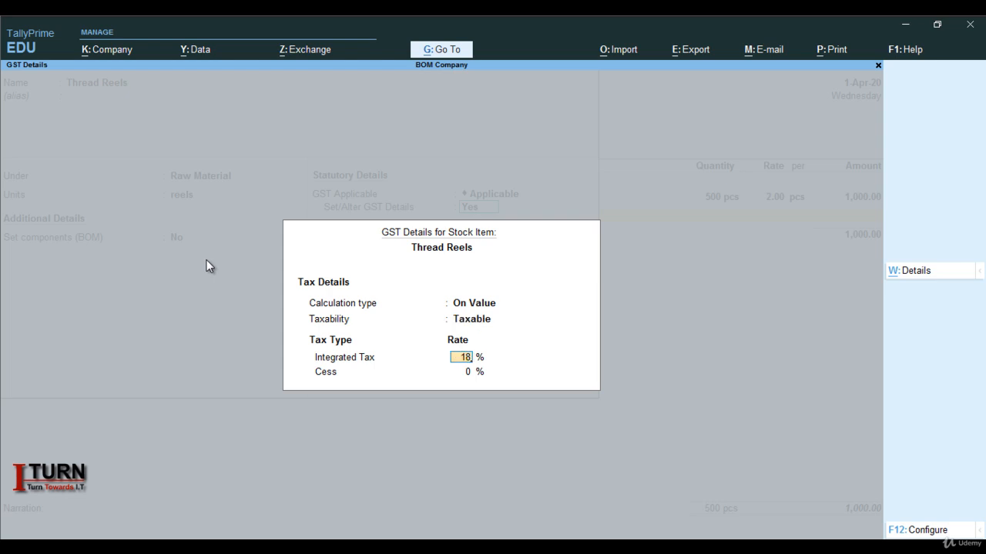
{"action": "key", "text": "Return"}
{"action": "key", "text": "Return"}
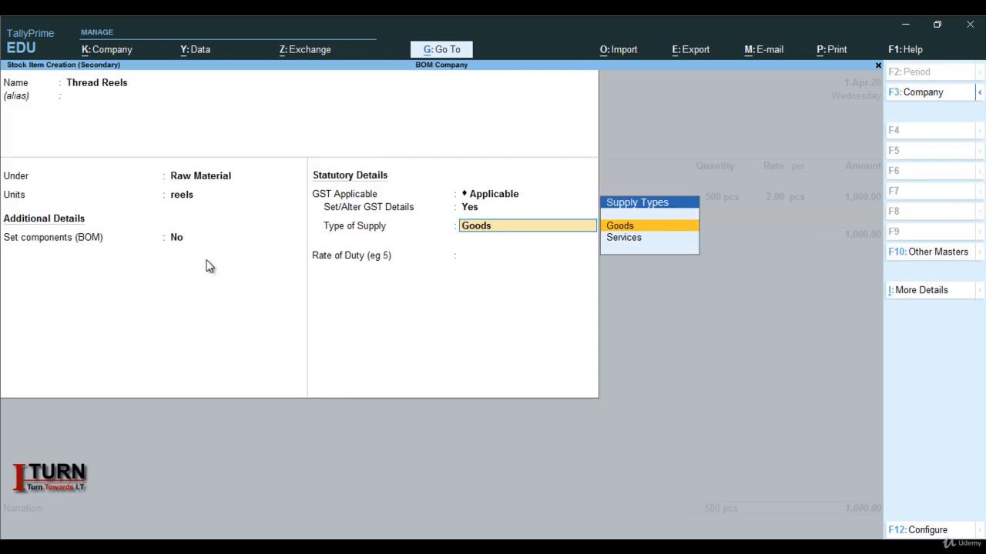
{"action": "key", "text": "Return"}
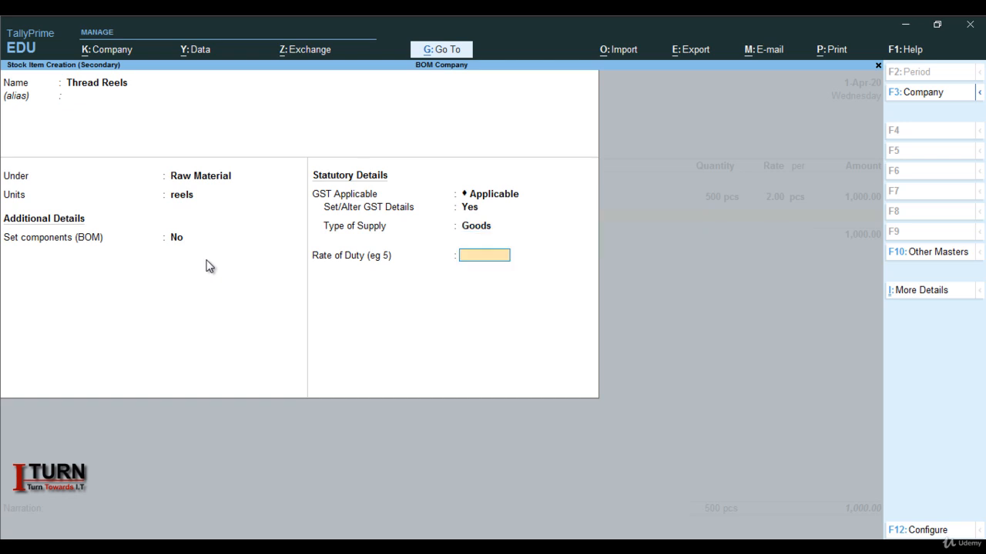
{"action": "key", "text": "Return"}
{"action": "key", "text": "Return"}
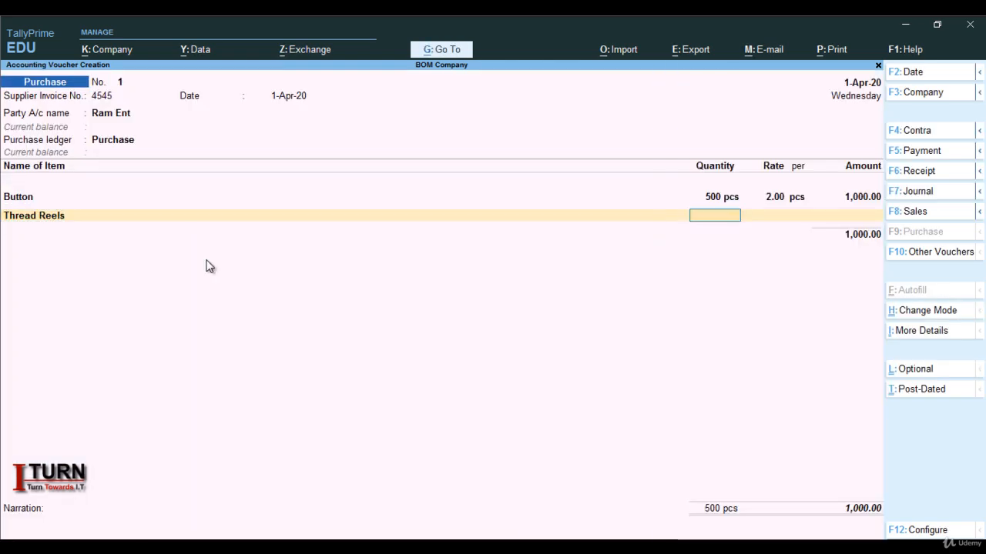
Enter a quantity of 200 reels at a rate of 30.00 per reel for the Thread Reels line.
{"action": "type", "text": "200"}
{"action": "key", "text": "Return"}
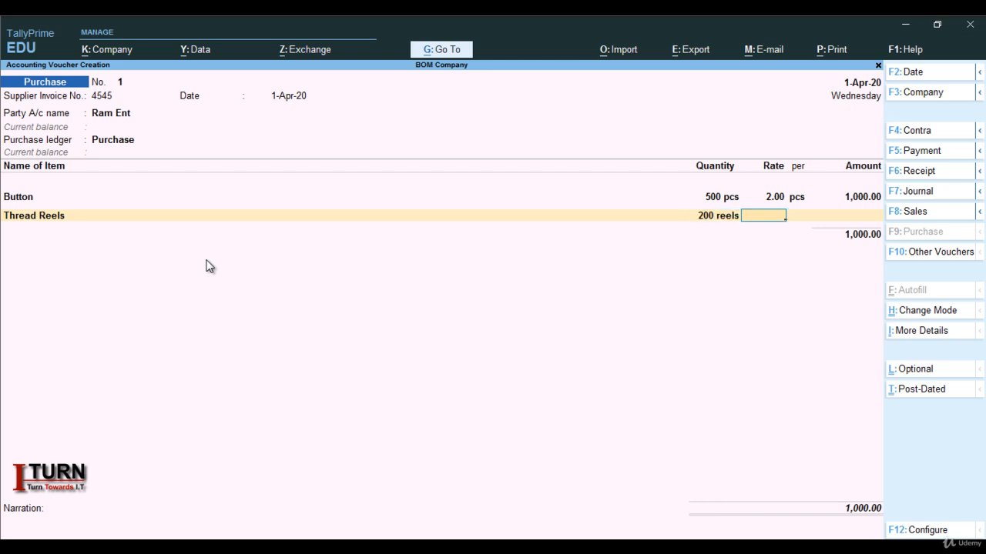
{"action": "type", "text": "30"}
{"action": "key", "text": "Return"}
{"action": "key", "text": "Return"}
{"action": "key", "text": "Return"}
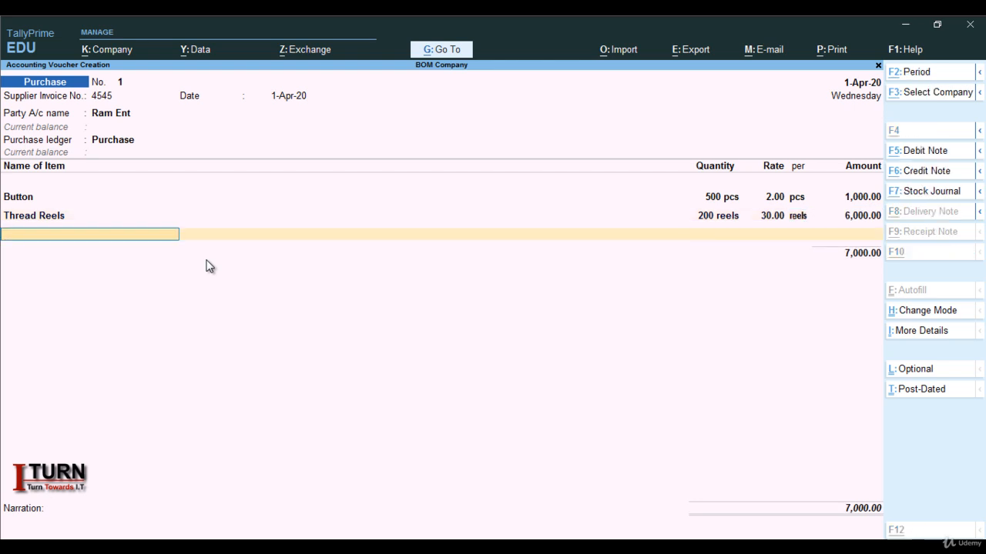
Start a third stock item named Cotton under Raw Material, leaving the alias blank.
{"action": "key", "text": "alt+c"}
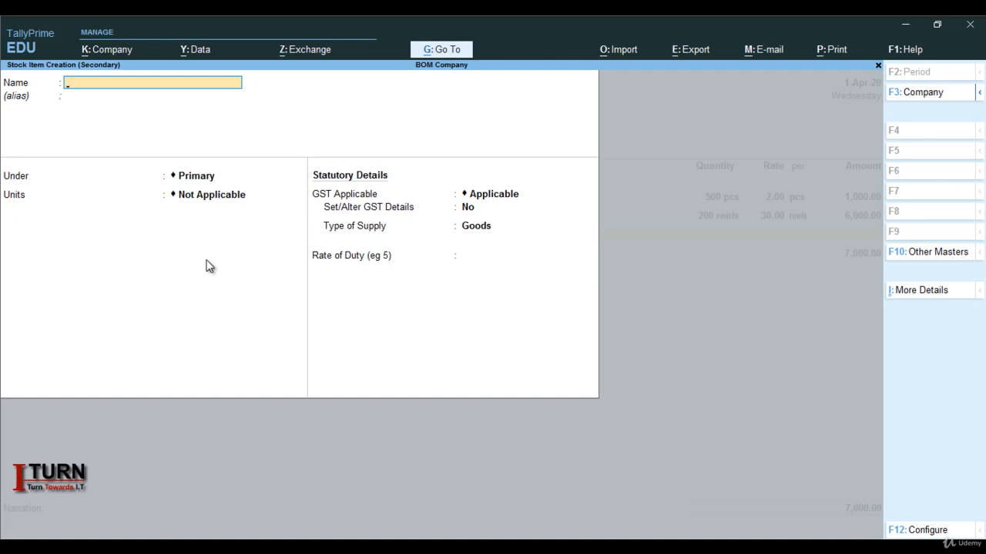
{"action": "type", "text": "Cotton"}
{"action": "key", "text": "Return"}
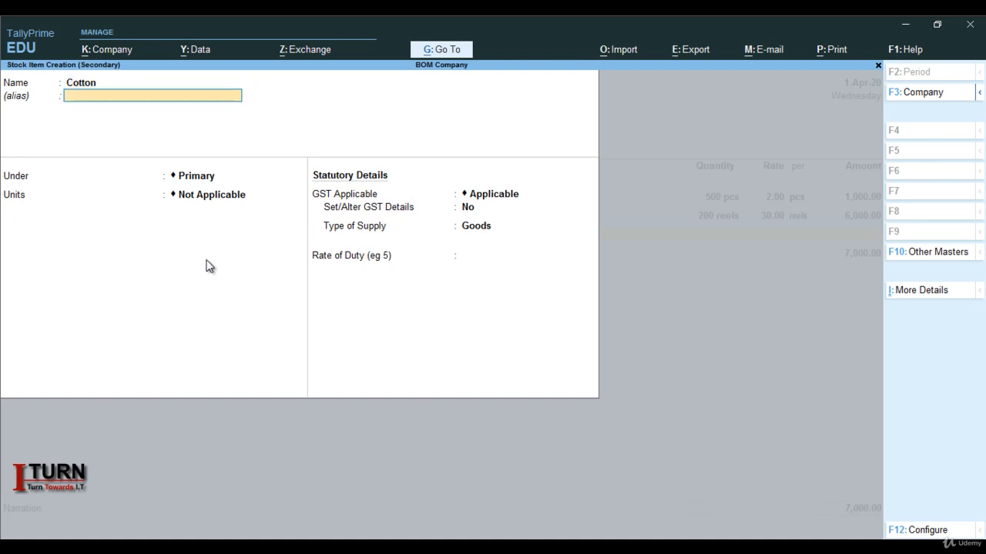
{"action": "key", "text": "Return"}
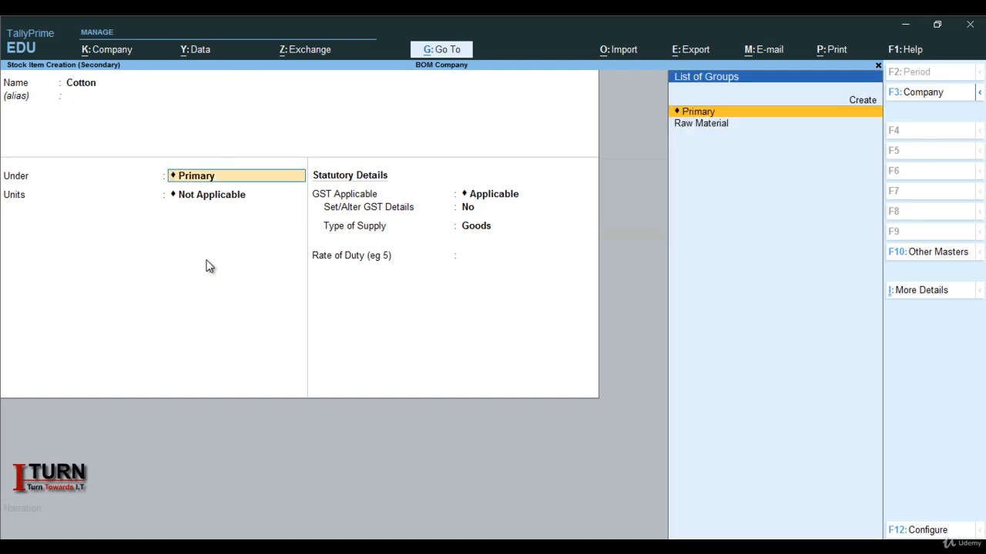
{"action": "key", "text": "Down"}
{"action": "key", "text": "Return"}
Create a simple unit mtr for Cotton, with no formal name, quantity code MTR-METERS and 0 decimal places.
{"action": "key", "text": "Down"}
{"action": "key", "text": "Down"}
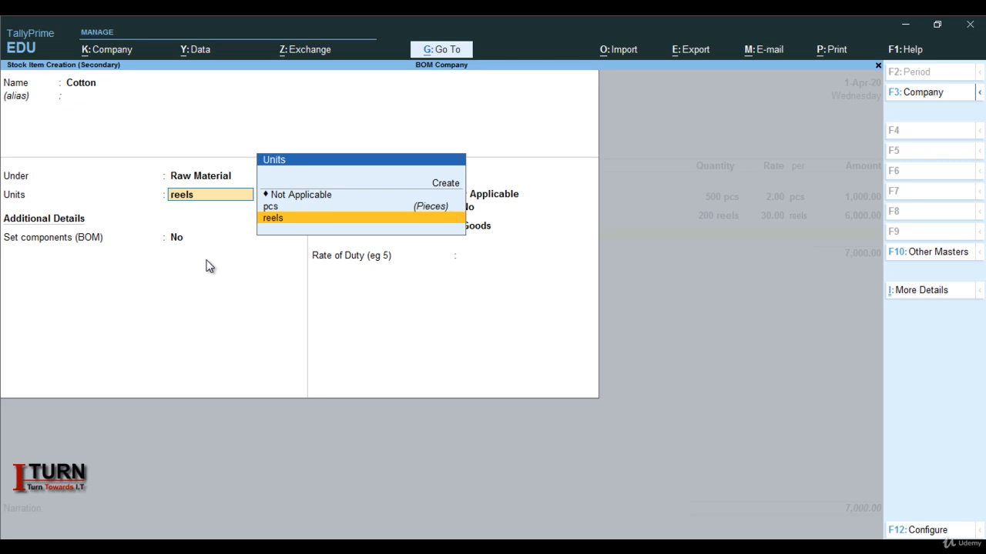
{"action": "key", "text": "alt+c"}
{"action": "type", "text": "m"}
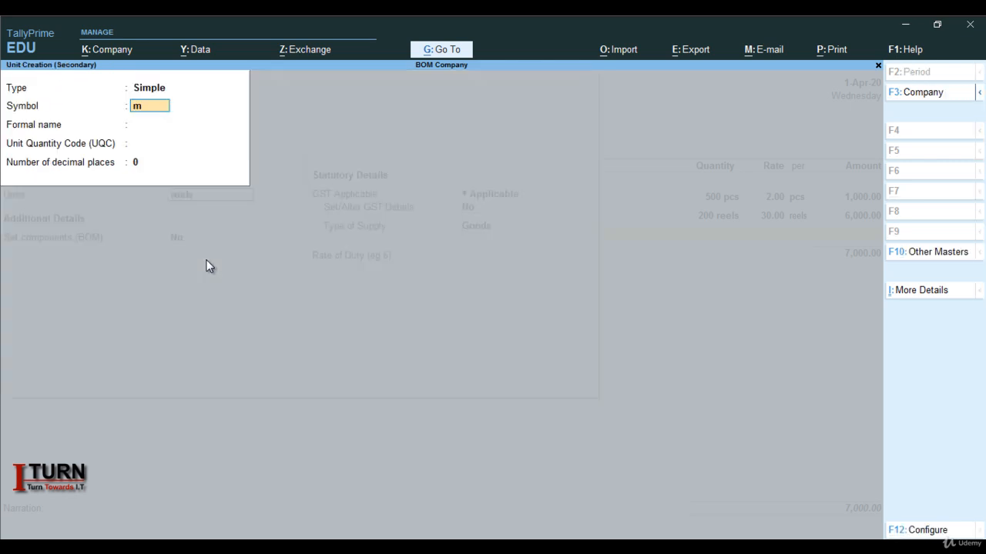
{"action": "key", "text": "Return"}
{"action": "key", "text": "Return"}
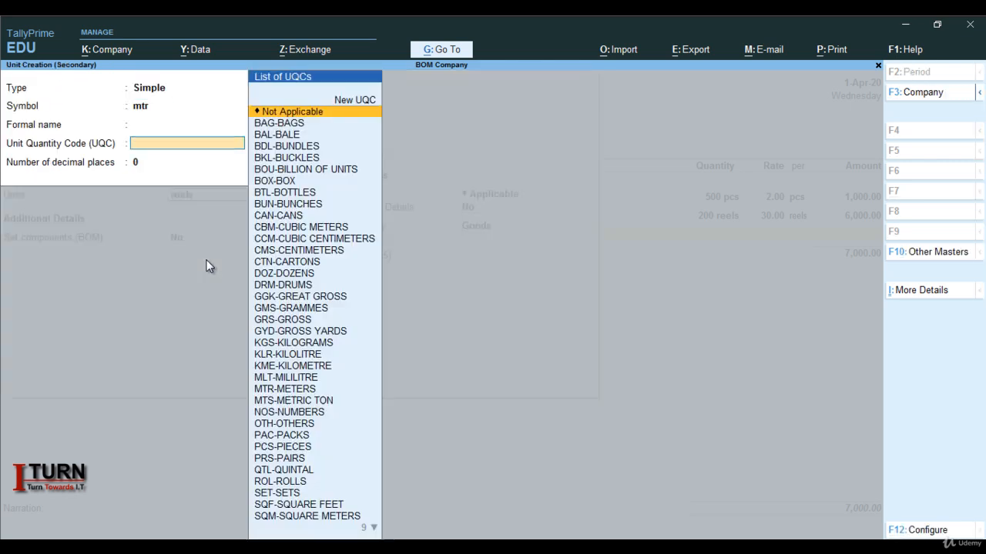
{"action": "type", "text": "me"}
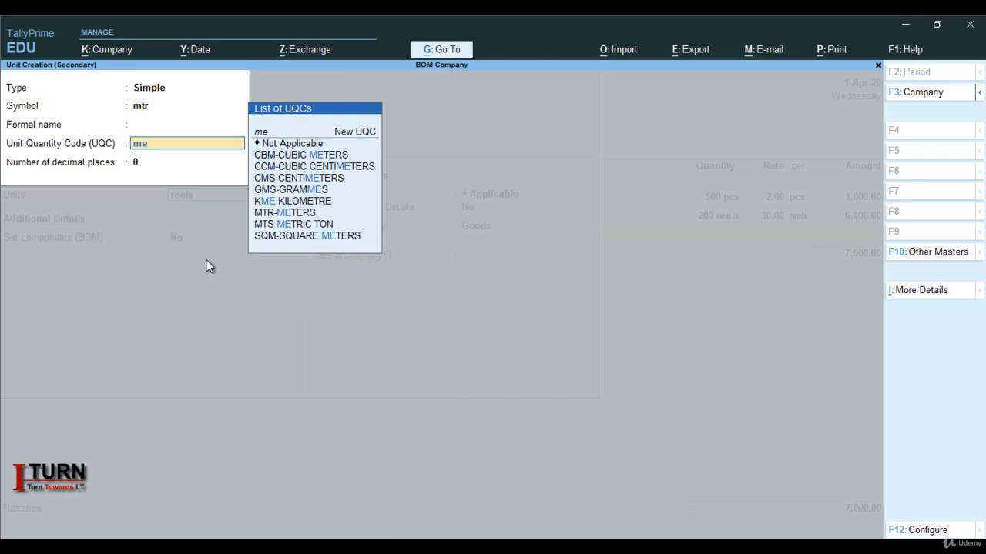
{"action": "key", "text": "Down"}
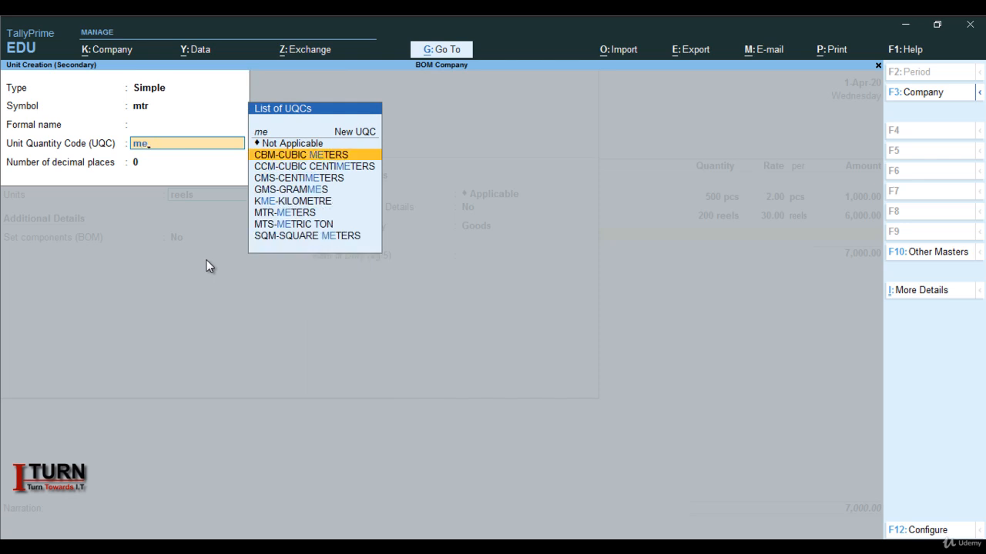
{"action": "key", "text": "Down"}
{"action": "key", "text": "Down"}
{"action": "key", "text": "Down"}
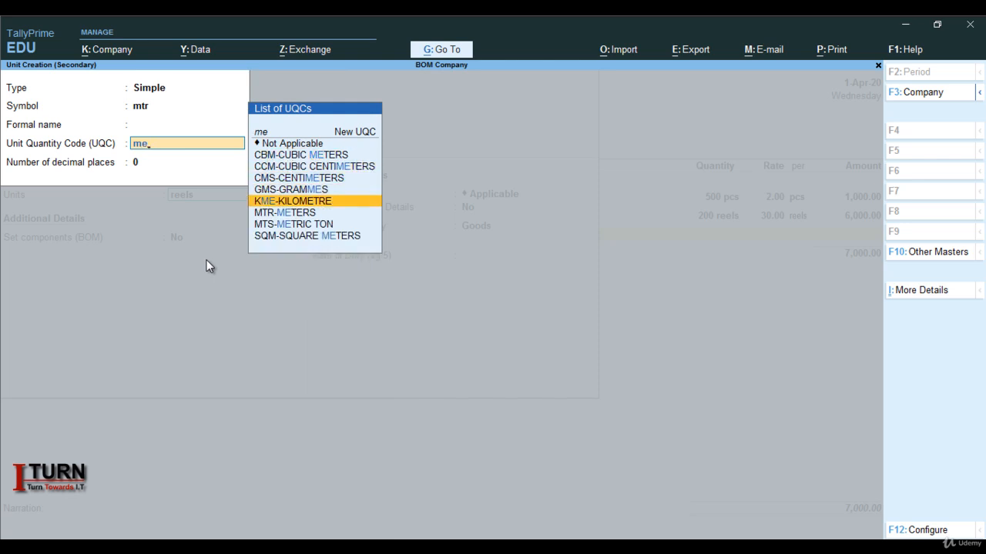
{"action": "key", "text": "Return"}
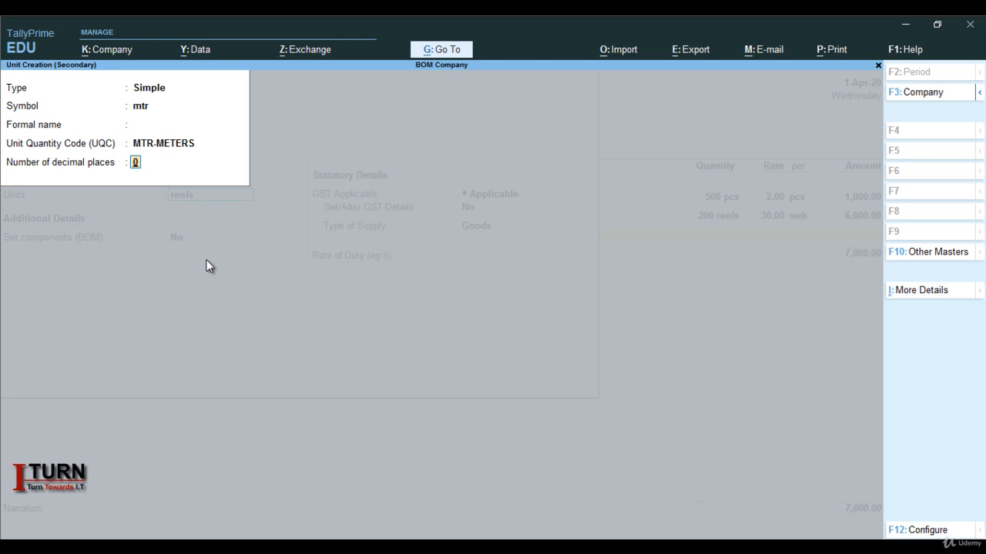
{"action": "key", "text": "Return"}
{"action": "key", "text": "Return"}
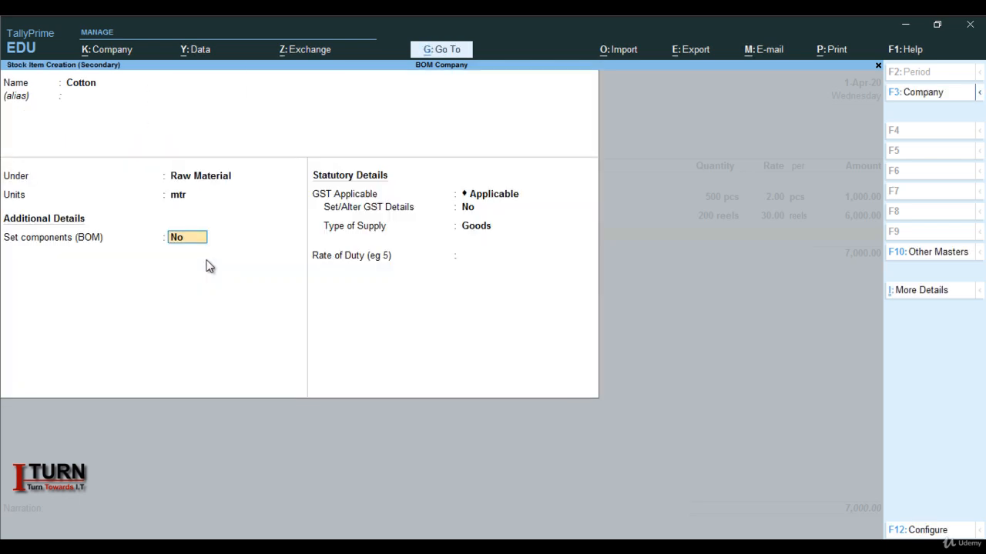
Leave Cotton without BOM components, keep GST applicable and set its GST details to calculation On Value and taxability Taxable.
{"action": "key", "text": "Return"}
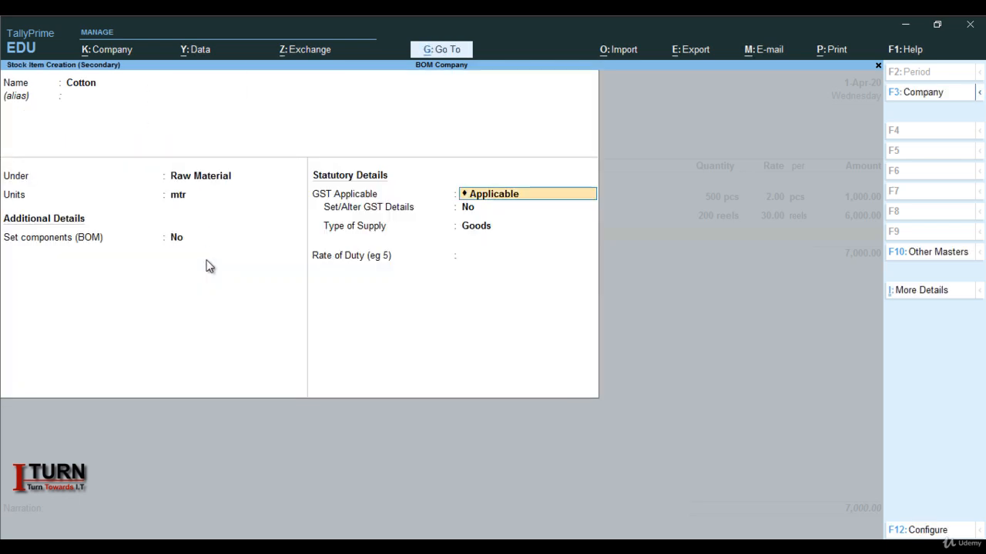
{"action": "key", "text": "Return"}
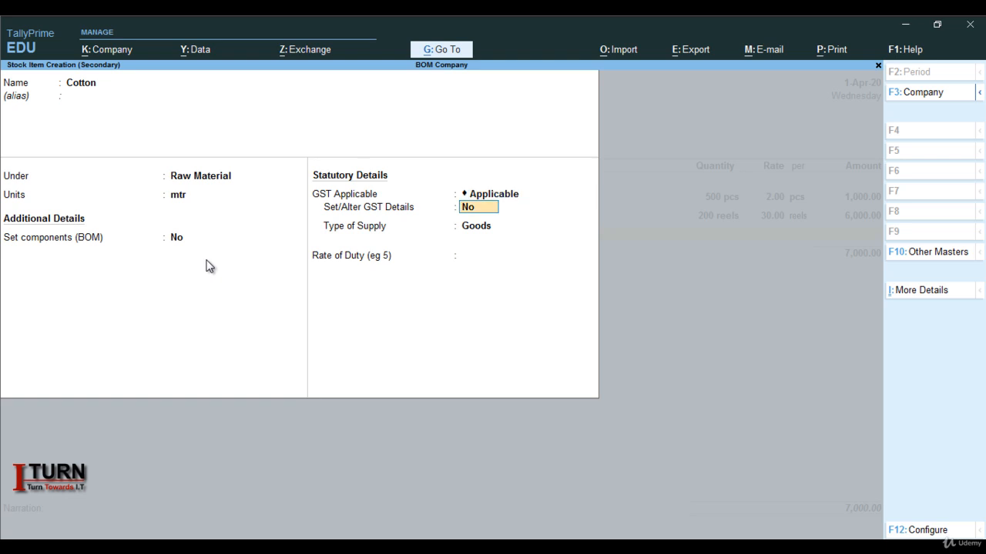
{"action": "type", "text": "y"}
{"action": "key", "text": "Return"}
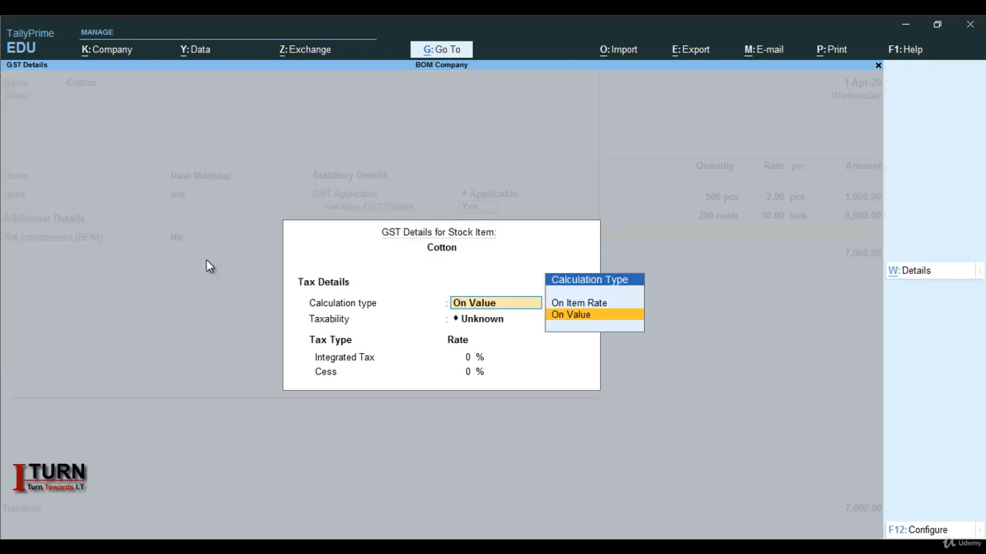
{"action": "key", "text": "Return"}
{"action": "key", "text": "Down"}
{"action": "key", "text": "Down"}
{"action": "key", "text": "Down"}
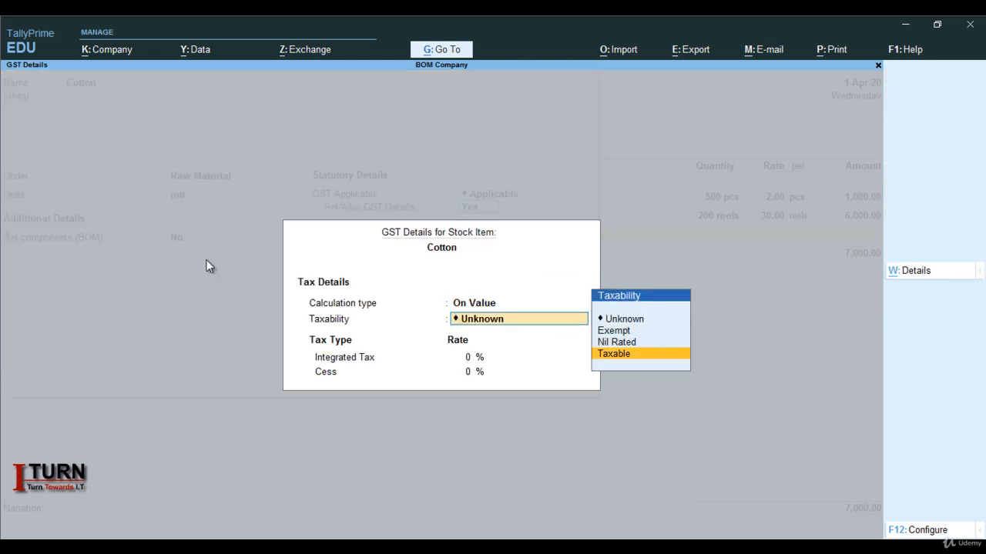
{"action": "key", "text": "Return"}
Set Cotton's integrated tax to 18% and save the item with supply type Goods and no rate of duty.
{"action": "type", "text": "18"}
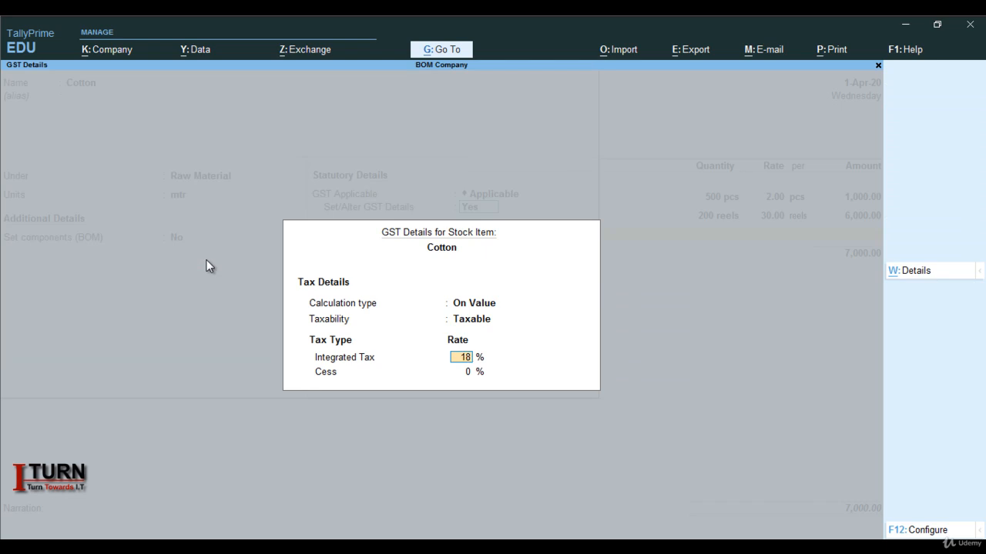
{"action": "key", "text": "Return"}
{"action": "key", "text": "Return"}
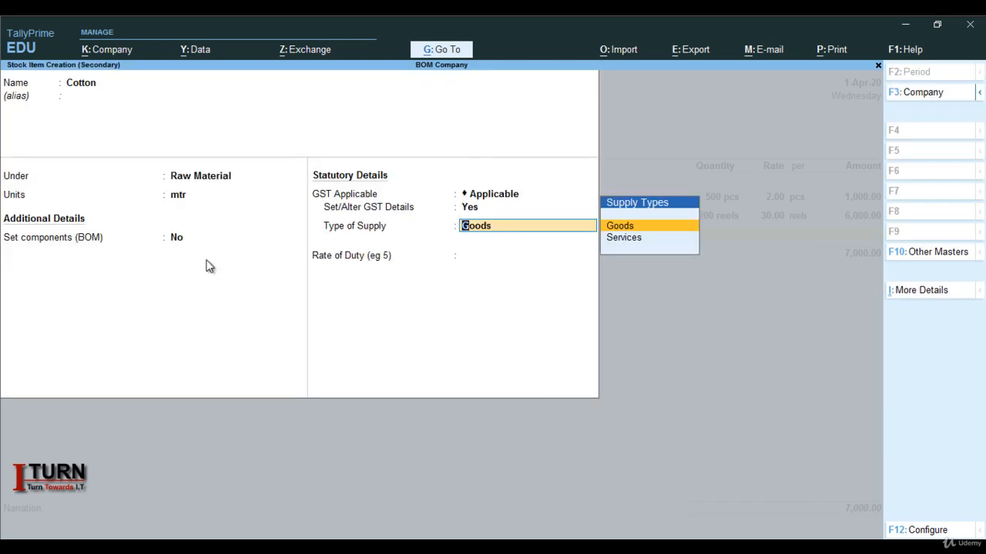
{"action": "key", "text": "Return"}
{"action": "key", "text": "Return"}
{"action": "key", "text": "Return"}
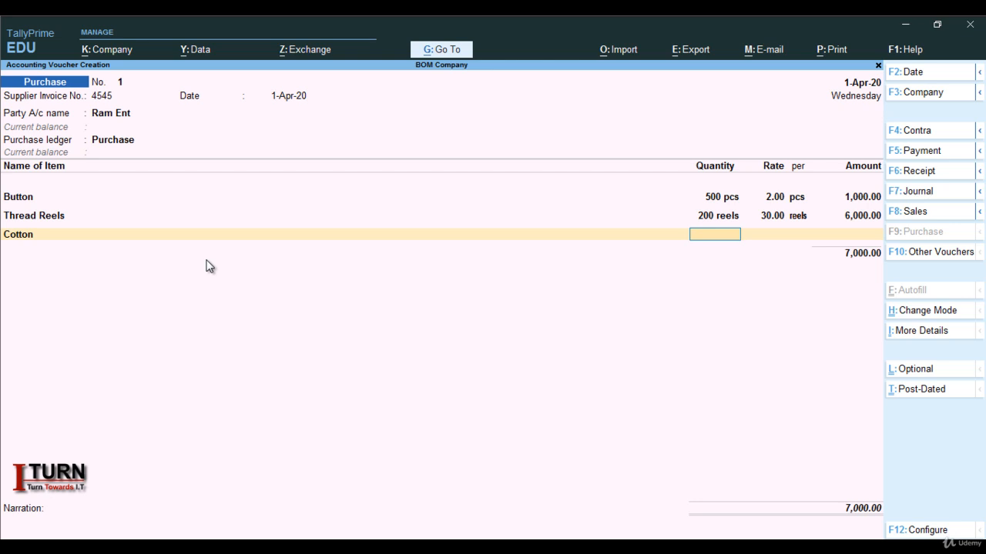
Enter a quantity of 400 mtr at a rate of 70.00 per mtr for Cotton and finish the voucher's item list.
{"action": "type", "text": "400"}
{"action": "key", "text": "Return"}
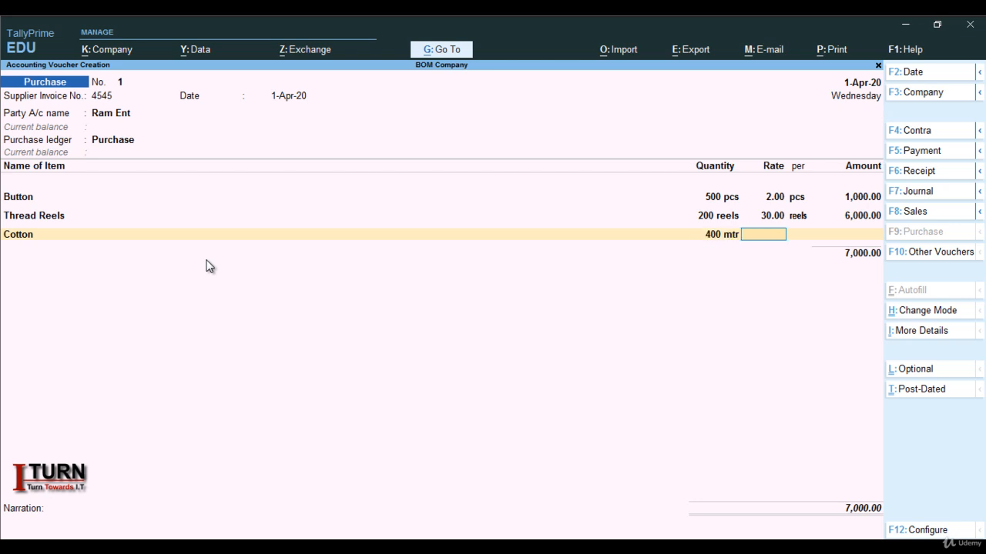
{"action": "type", "text": "70"}
{"action": "key", "text": "Return"}
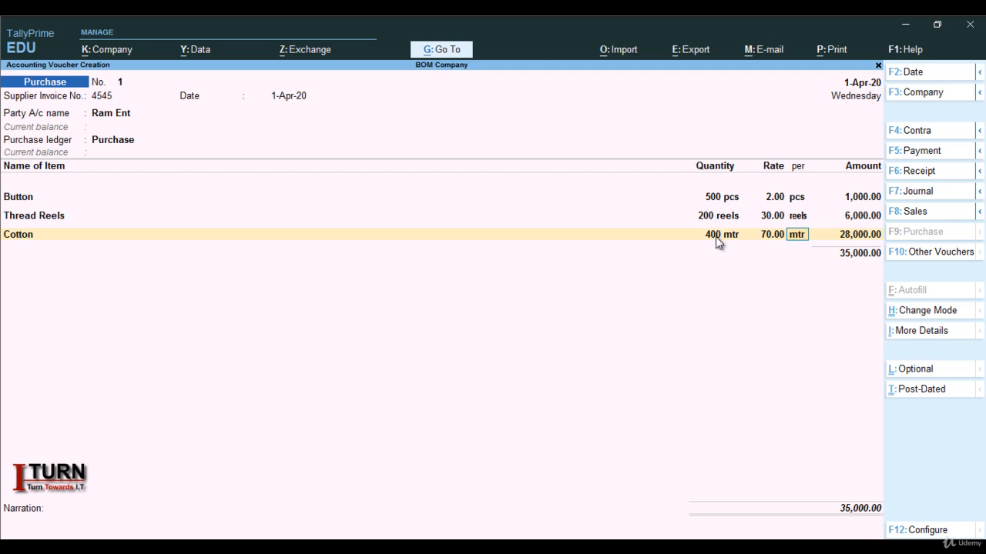
{"action": "key", "text": "Return"}
{"action": "key", "text": "Return"}
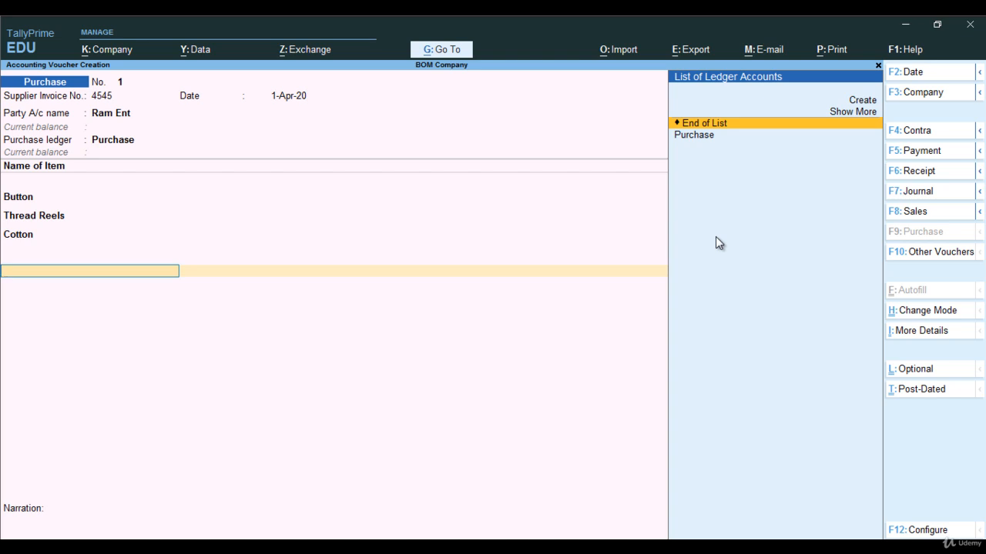
Create a tax ledger CGST under Duties & Taxes, with duty type GST and tax type Central Tax.
{"action": "key", "text": "alt+c"}
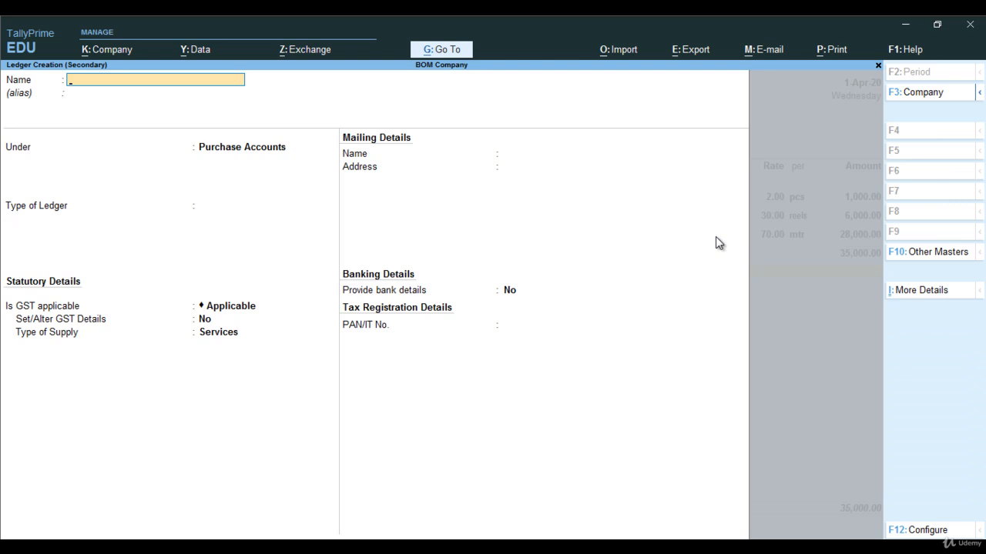
{"action": "type", "text": "CGST"}
{"action": "key", "text": "Return"}
{"action": "type", "text": "DU"}
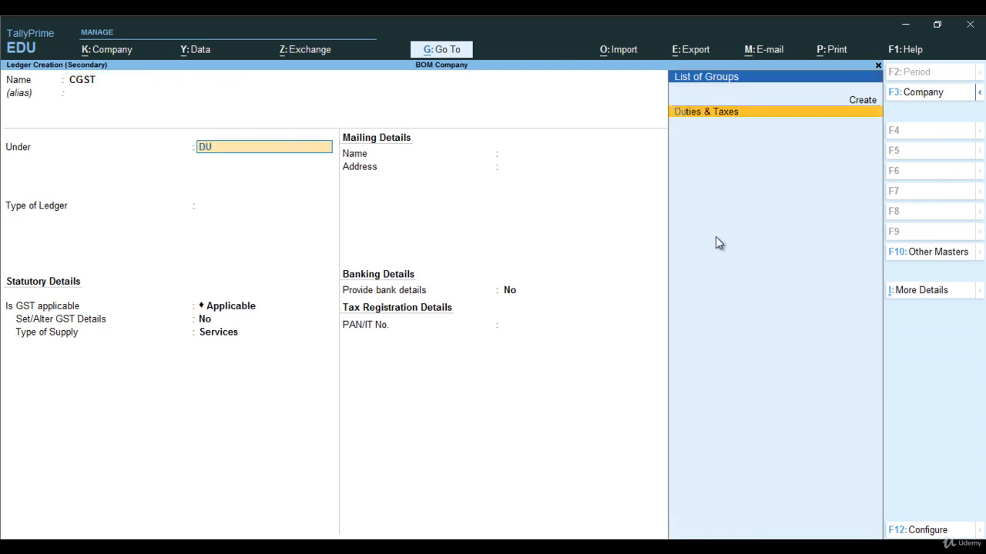
{"action": "key", "text": "Return"}
{"action": "key", "text": "Up"}
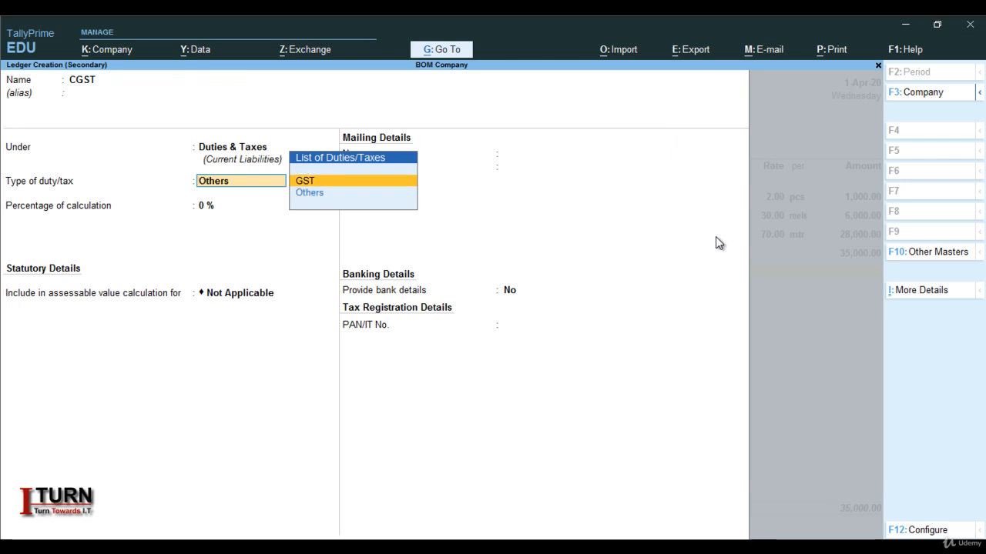
{"action": "key", "text": "Return"}
{"action": "key", "text": "Return"}
Save the CGST ledger with 0% calculation and no rounding method, and add its tax line to the purchase invoice without a description.
{"action": "key", "text": "Return"}
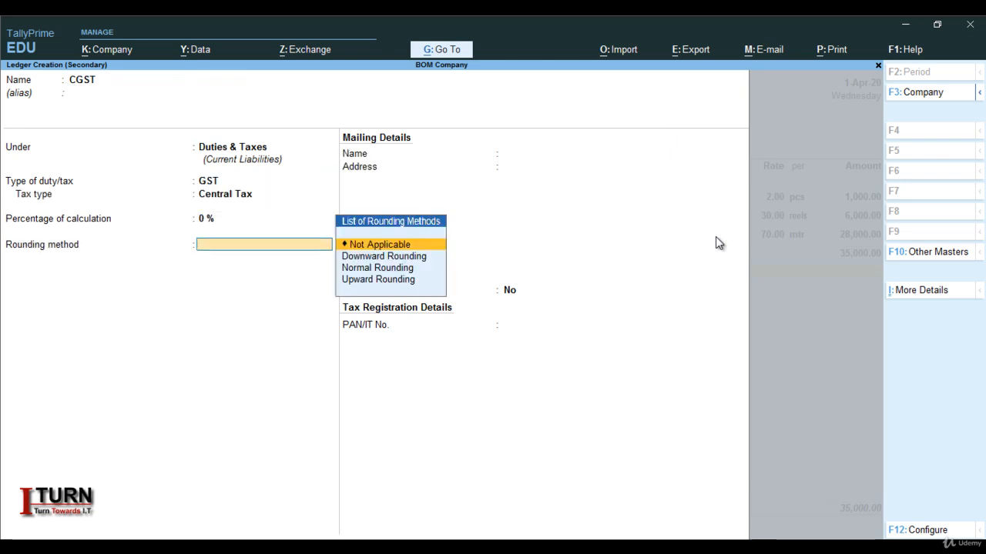
{"action": "key", "text": "Return"}
{"action": "key", "text": "Return"}
{"action": "key", "text": "Return"}
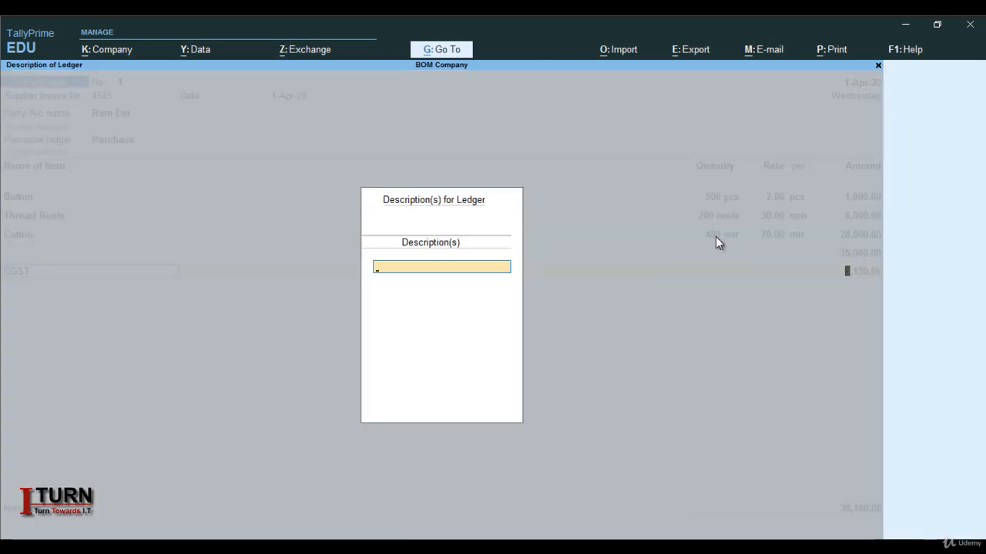
{"action": "key", "text": "Return"}
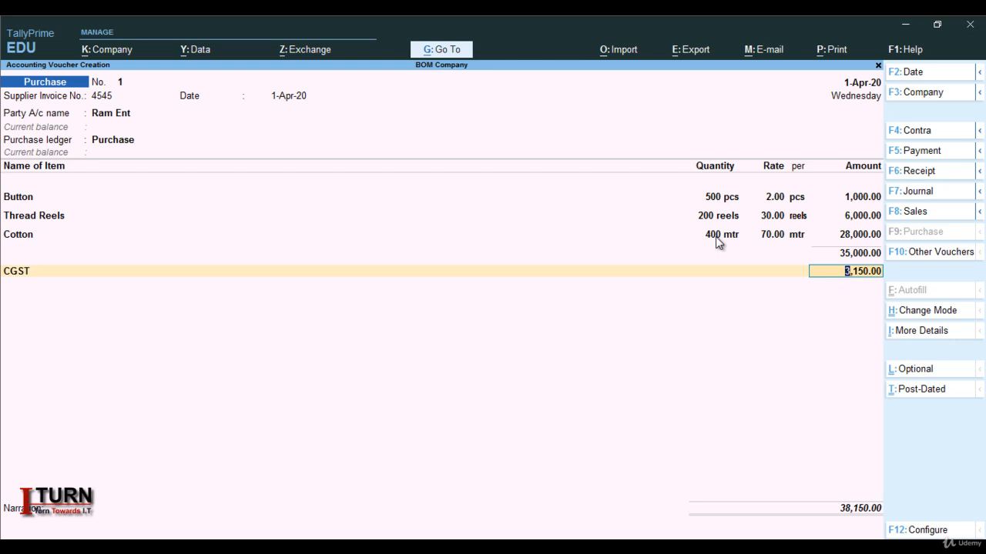
{"action": "key", "text": "Return"}
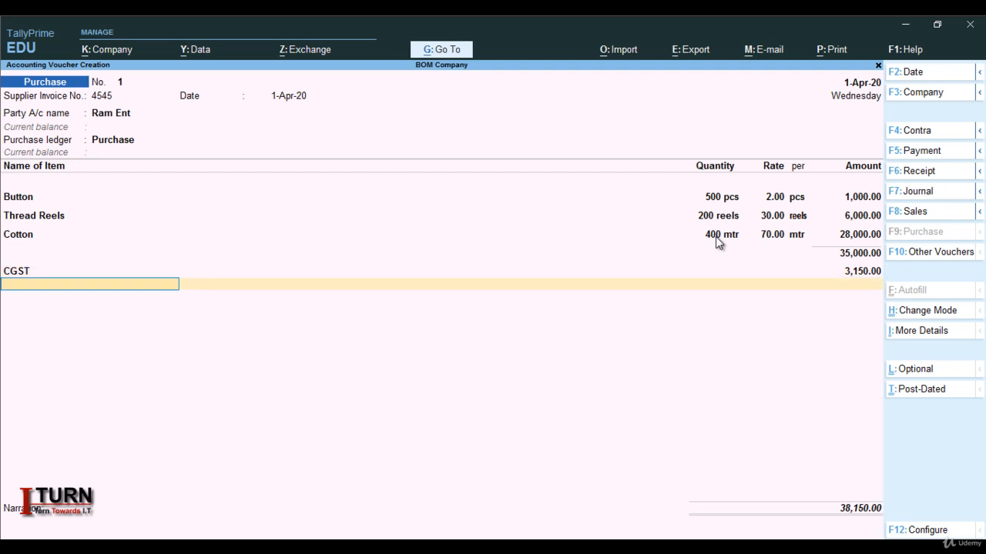
Create a second tax ledger SGST under Duties & Taxes, with duty type GST and tax type State Tax.
{"action": "key", "text": "alt+c"}
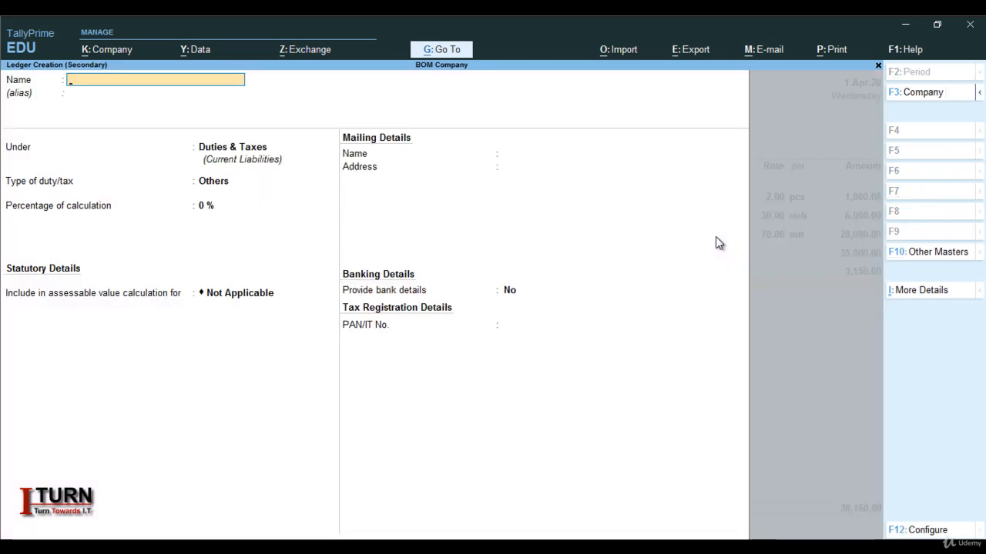
{"action": "type", "text": "SGST"}
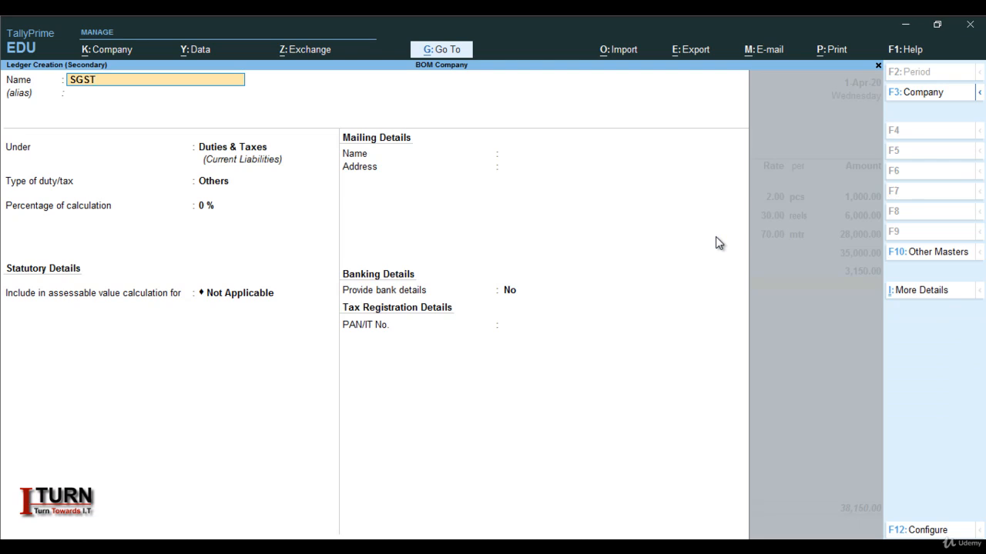
{"action": "key", "text": "Return"}
{"action": "key", "text": "Return"}
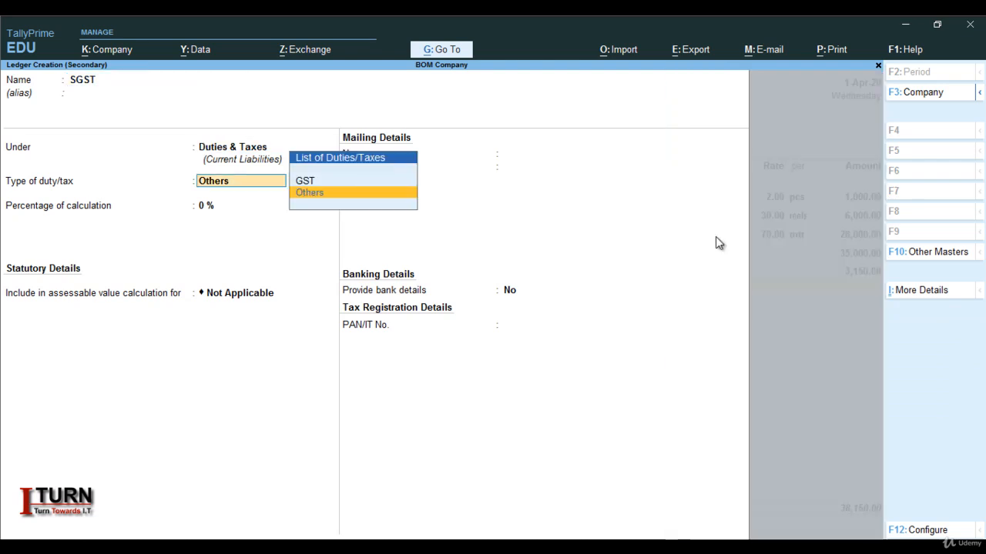
{"action": "key", "text": "Up"}
{"action": "key", "text": "Return"}
{"action": "key", "text": "Down"}
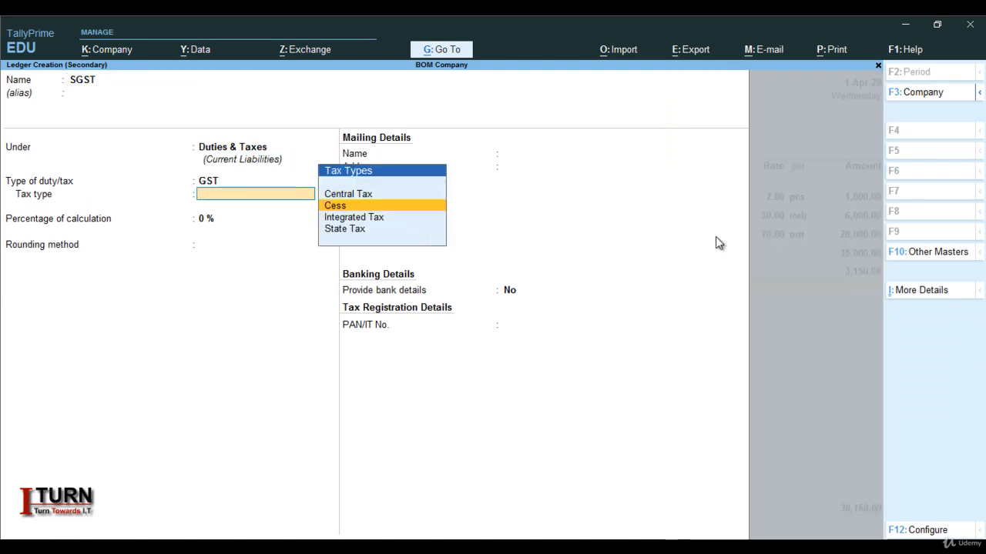
{"action": "key", "text": "Down"}
{"action": "key", "text": "Down"}
{"action": "key", "text": "Return"}
Save the SGST ledger with 0% calculation and no rounding method, and accept its tax line in the purchase invoice.
{"action": "key", "text": "Return"}
{"action": "key", "text": "Return"}
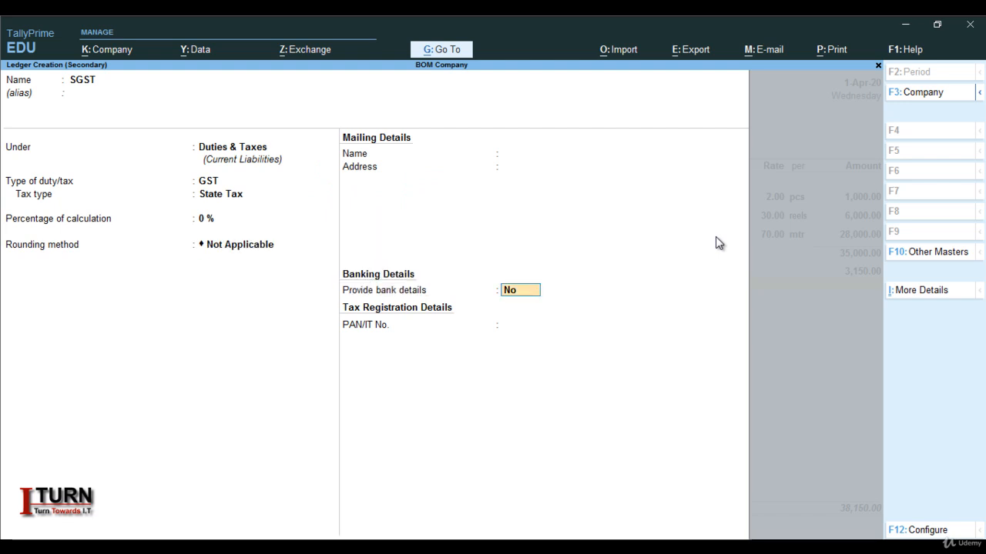
{"action": "key", "text": "Return"}
{"action": "key", "text": "Return"}
{"action": "key", "text": "Return"}
{"action": "key", "text": "Return"}
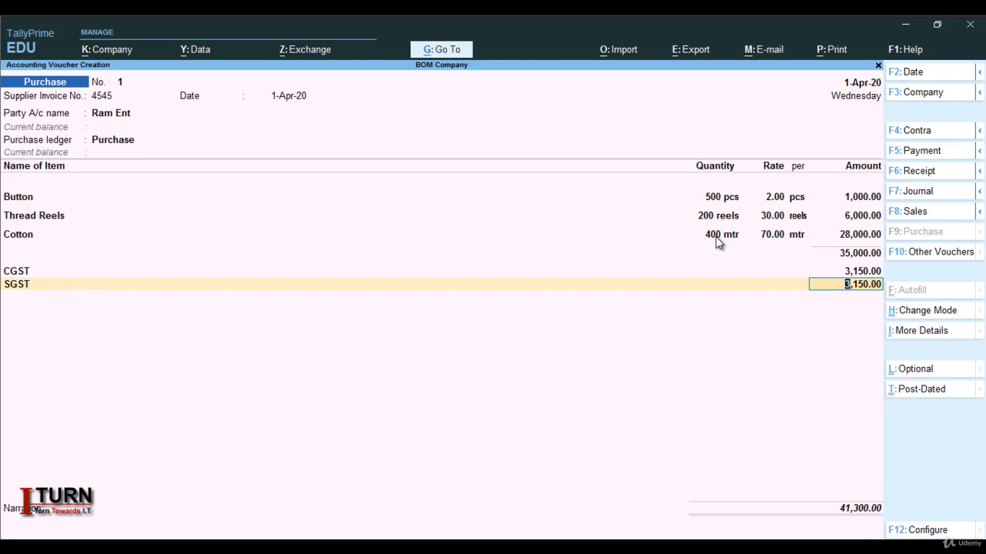
{"action": "key", "text": "Return"}
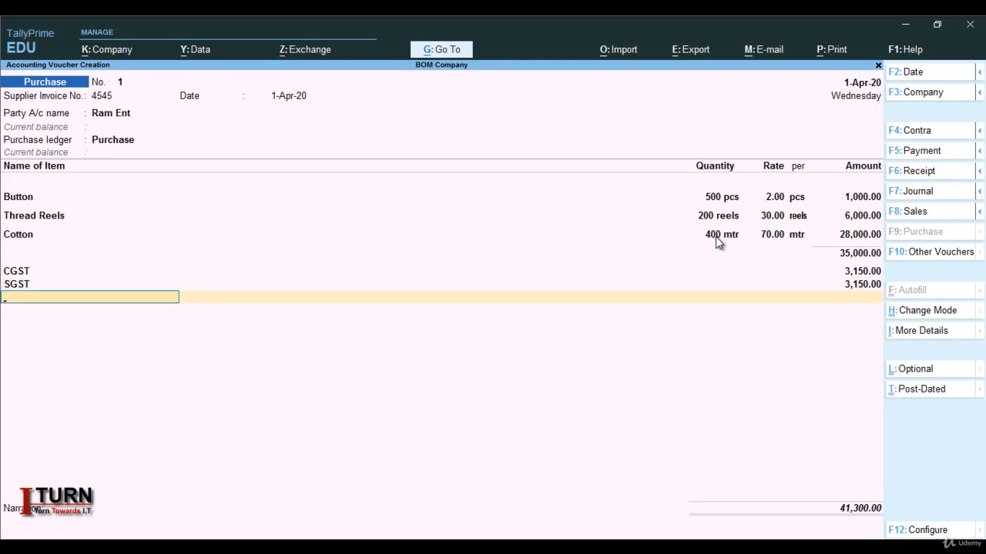
Save the purchase voucher without a narration and leave voucher entry.
{"action": "key", "text": "Return"}
{"action": "key", "text": "Return"}
{"action": "key", "text": "Return"}
{"action": "key", "text": "Return"}
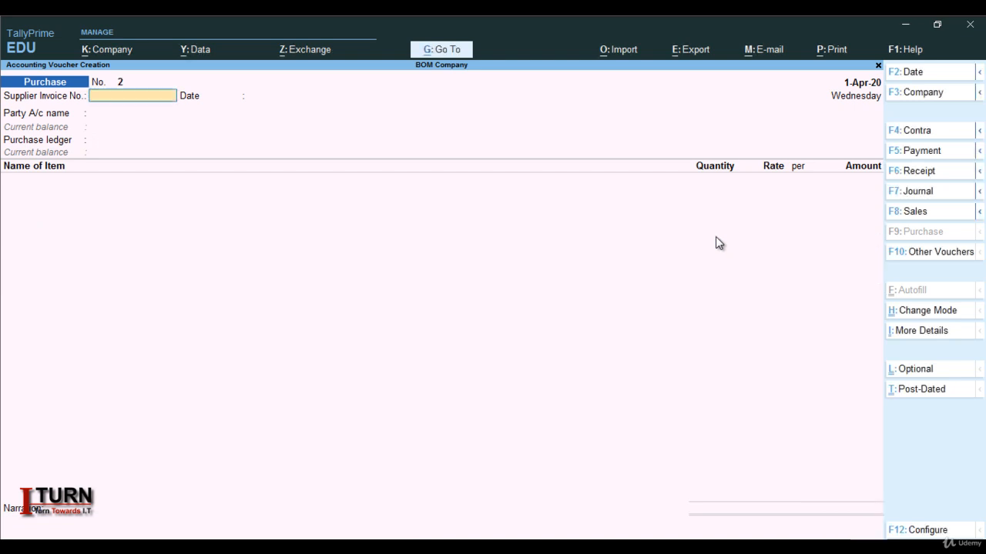
{"action": "key", "text": "Escape"}
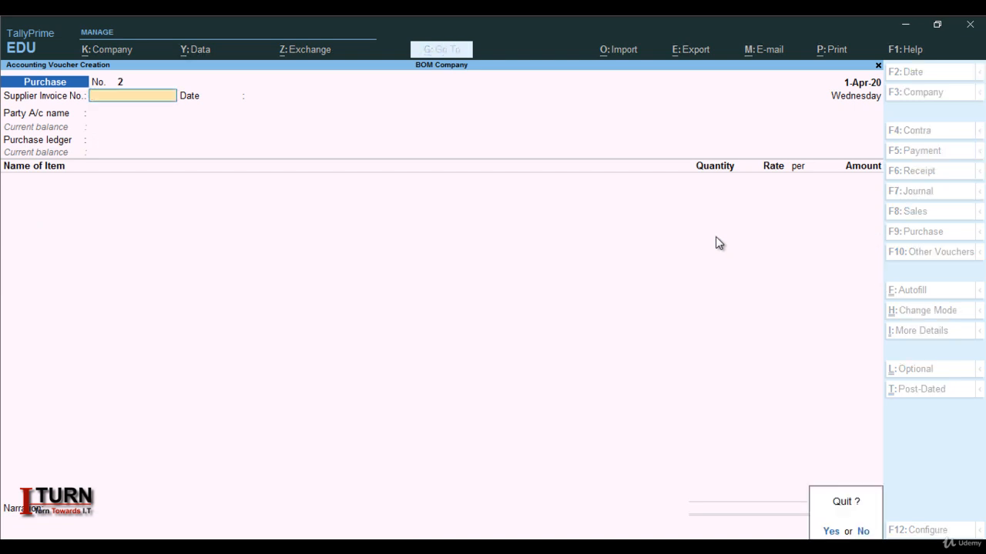
{"action": "key", "text": "Return"}
Examine the item quantities, rates and values of the Raw Material group in the Stock Summary.
{"action": "key", "text": "Down"}
{"action": "key", "text": "Down"}
{"action": "key", "text": "Down"}
{"action": "key", "text": "Down"}
{"action": "key", "text": "Down"}
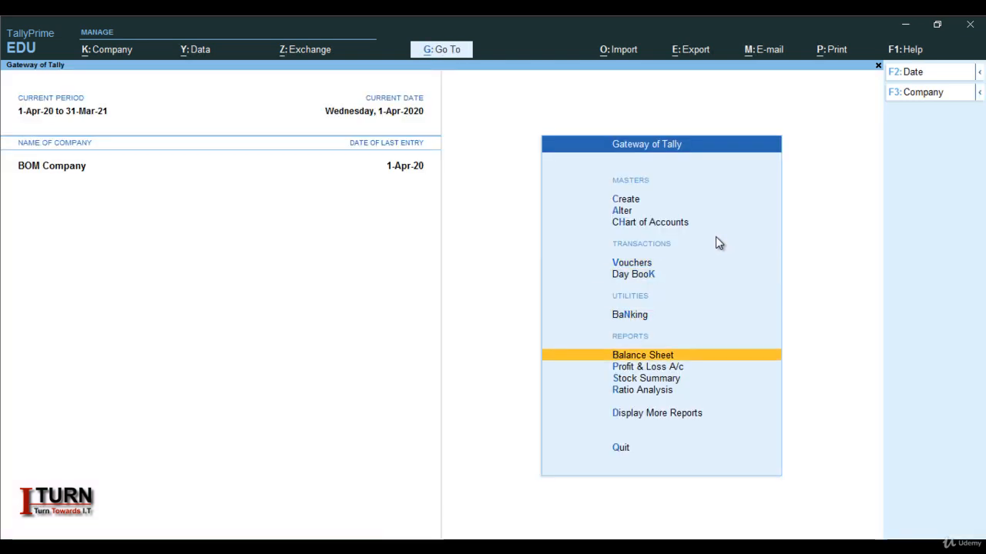
{"action": "key", "text": "Return"}
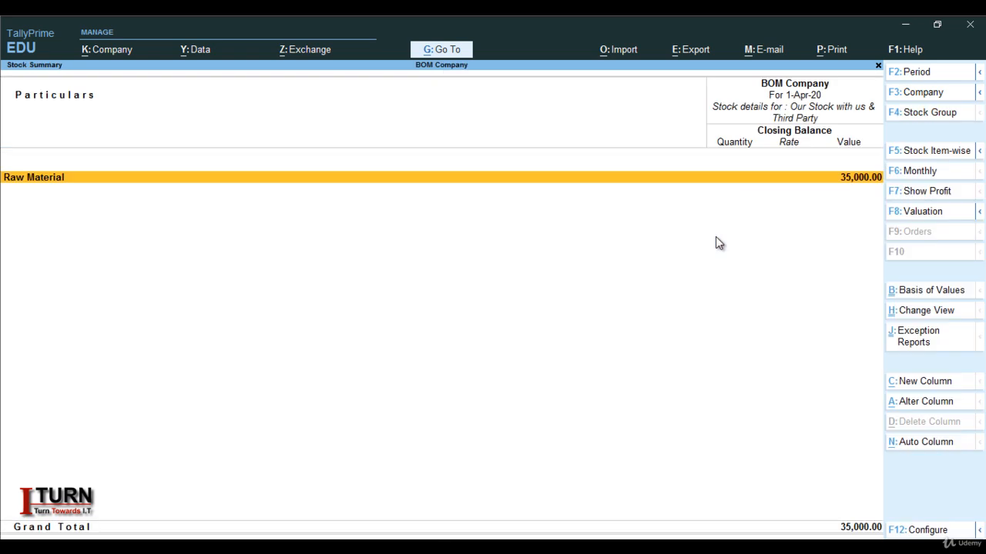
{"action": "key", "text": "Return"}
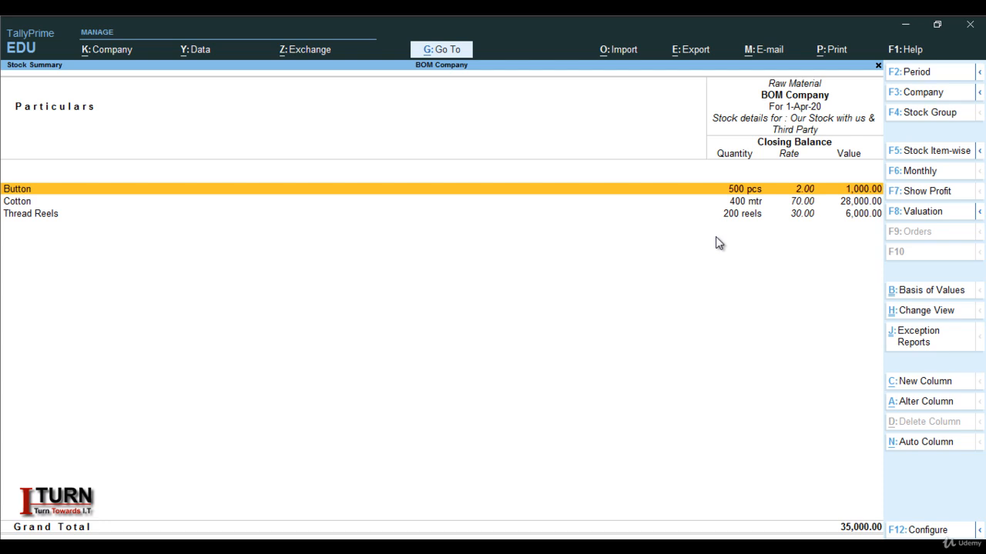
{"action": "key", "text": "Escape"}
{"action": "key", "text": "Escape"}
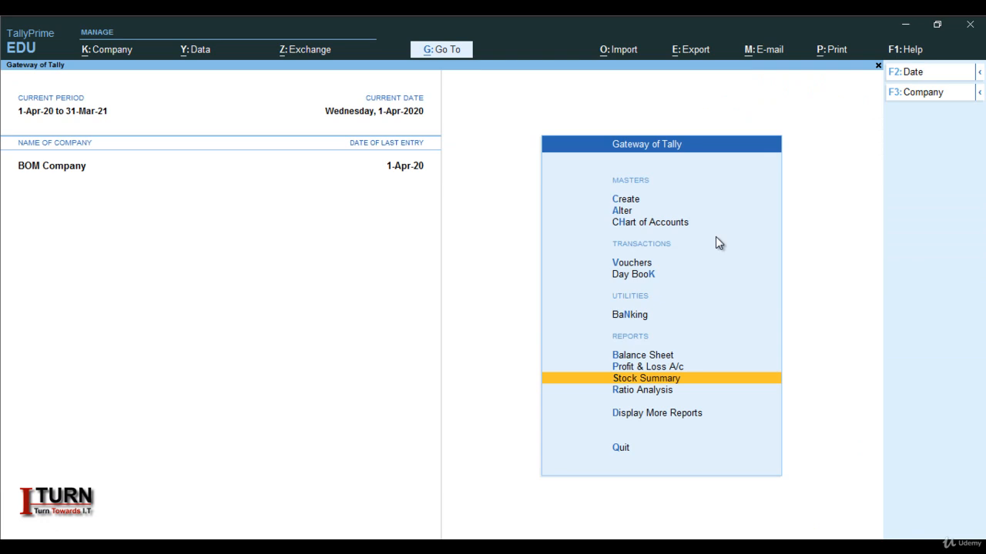
Start creating a new stock item master named Shirt, with no alias.
{"action": "key", "text": "Up"}
{"action": "key", "text": "Up"}
{"action": "key", "text": "Up"}
{"action": "key", "text": "Up"}
{"action": "key", "text": "Up"}
{"action": "key", "text": "Up"}
{"action": "key", "text": "Up"}
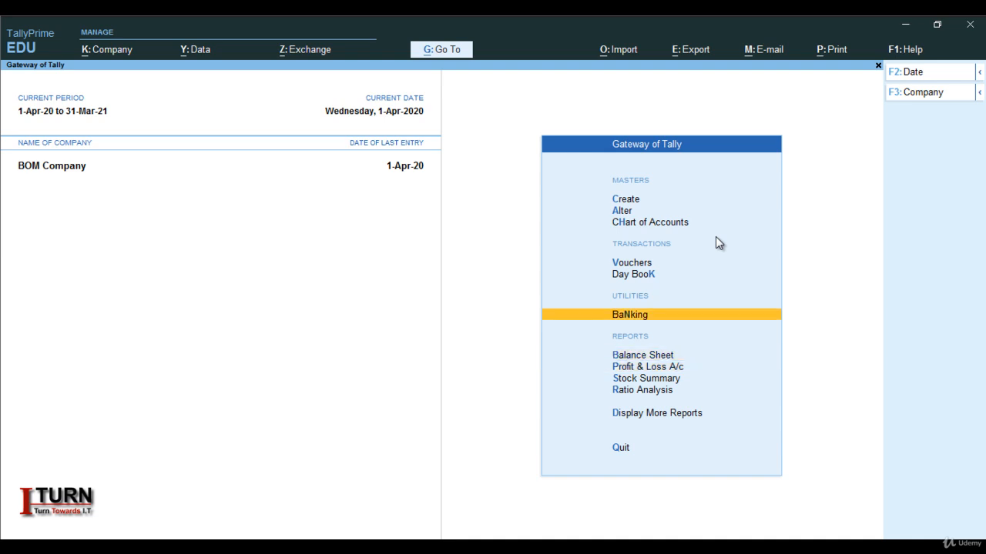
{"action": "key", "text": "Up"}
{"action": "key", "text": "Return"}
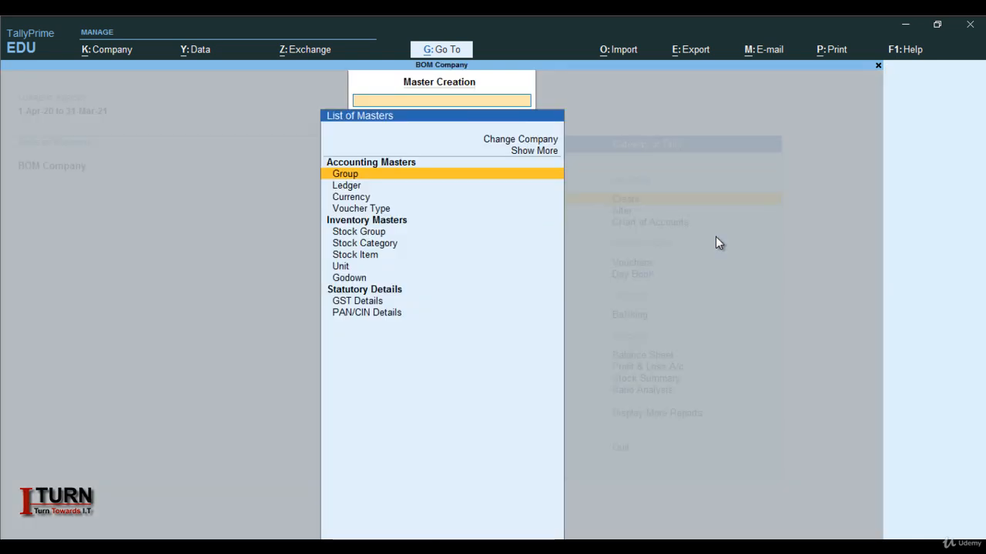
{"action": "key", "text": "Down"}
{"action": "key", "text": "Down"}
{"action": "key", "text": "Down"}
{"action": "key", "text": "Down"}
{"action": "key", "text": "Down"}
{"action": "key", "text": "Down"}
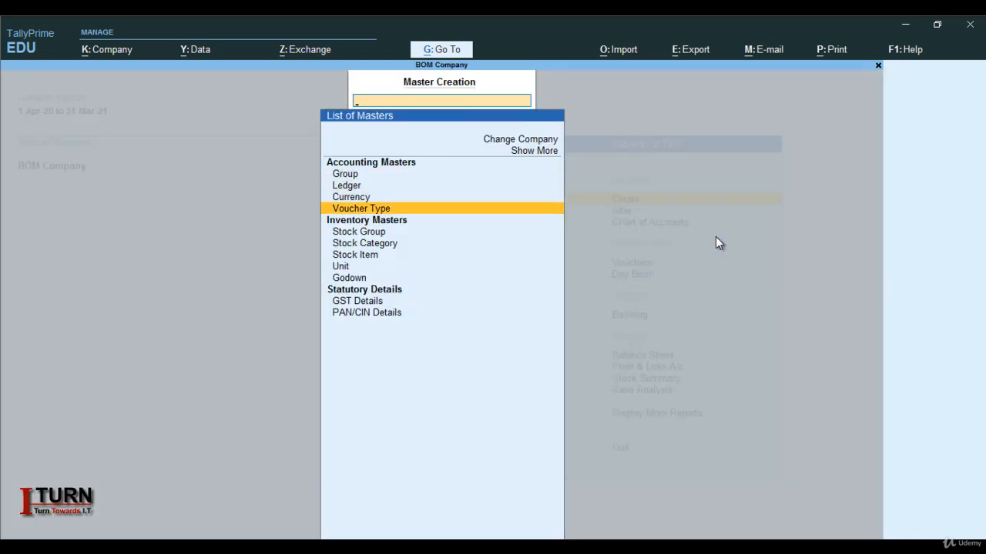
{"action": "key", "text": "Return"}
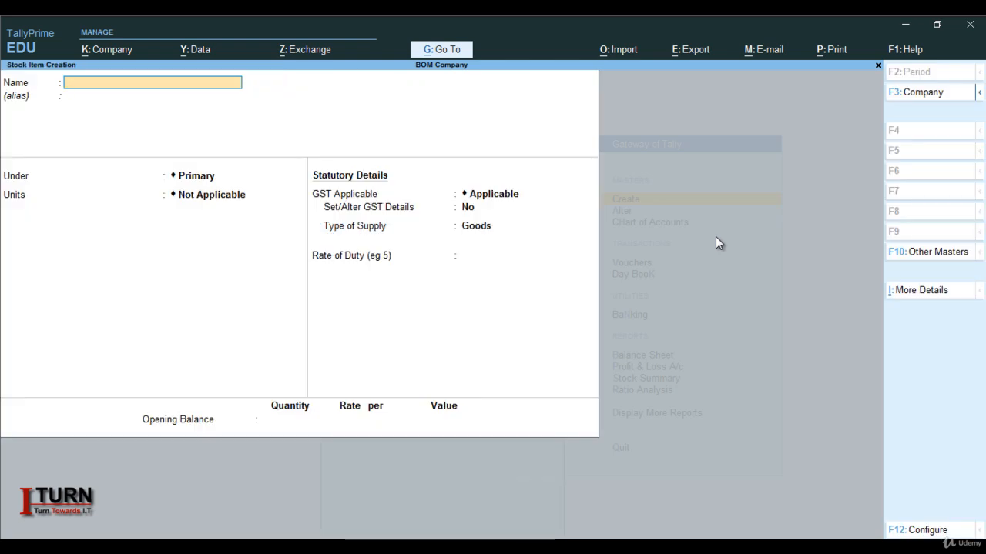
{"action": "type", "text": "Shirt"}
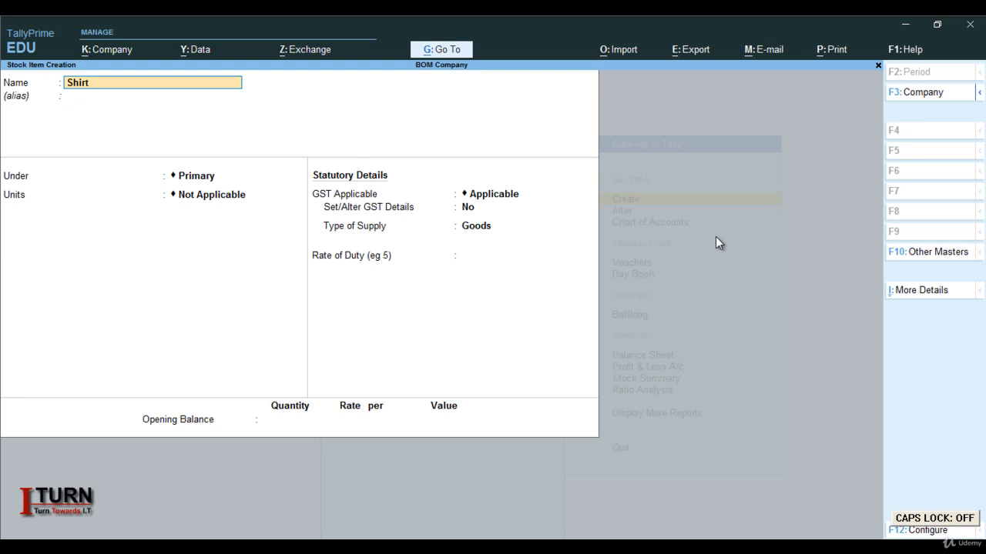
{"action": "key", "text": "Return"}
{"action": "key", "text": "Return"}
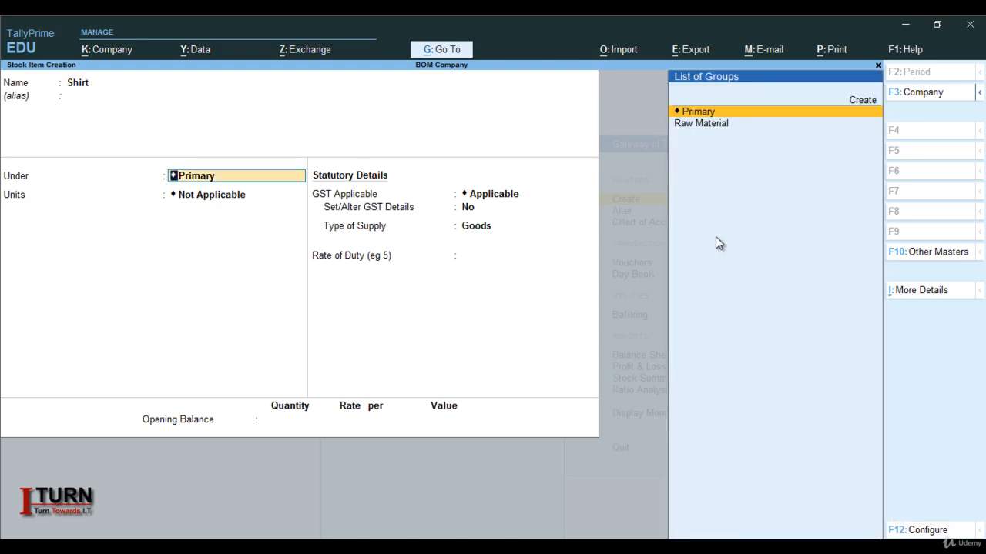
Create the stock group Finished Goods under Primary, without adding quantities or GST details, and assign Shirt to it.
{"action": "key", "text": "alt+c"}
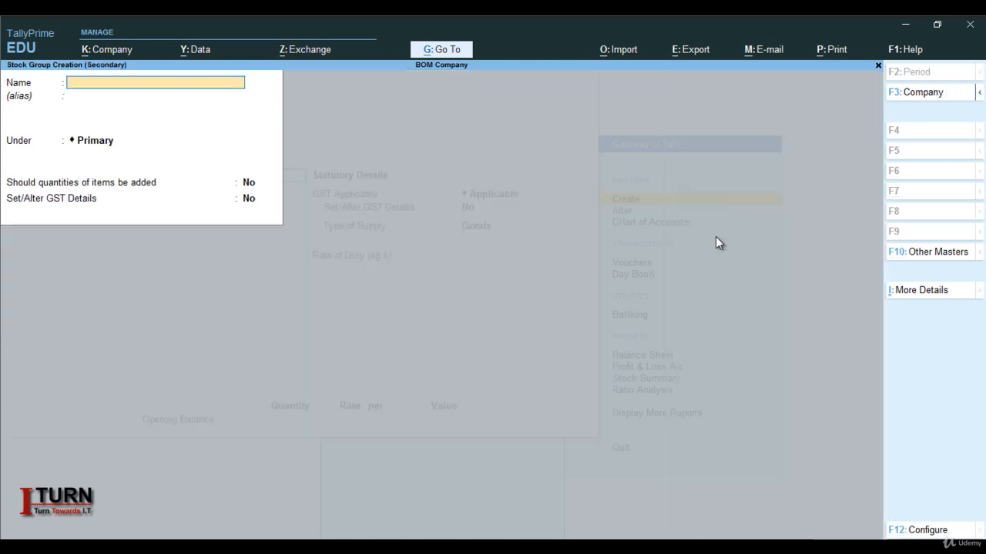
{"action": "type", "text": "Finished"}
{"action": "type", "text": " f"}
{"action": "type", "text": "Goods"}
{"action": "key", "text": "Return"}
{"action": "key", "text": "Return"}
{"action": "key", "text": "Return"}
{"action": "key", "text": "Return"}
{"action": "key", "text": "Return"}
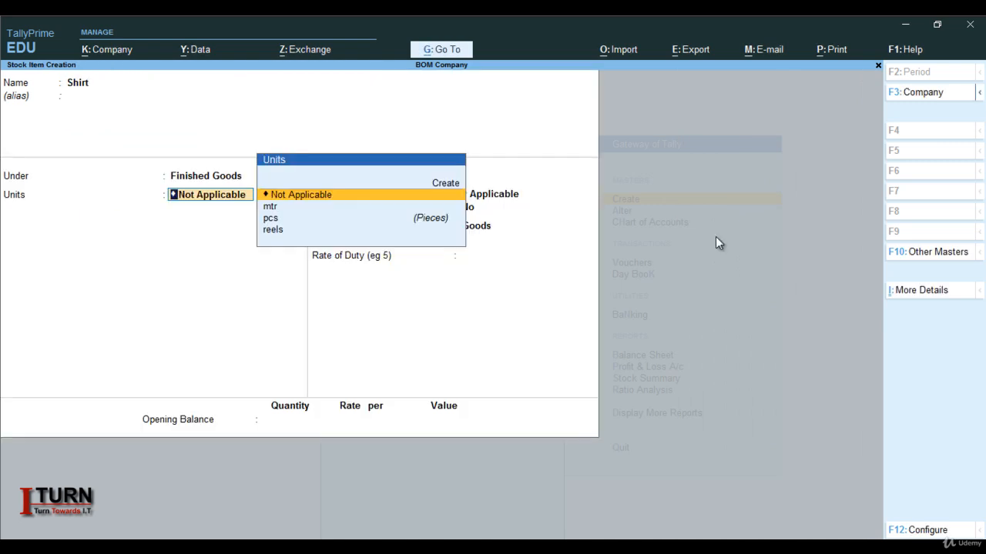
Set Shirt's unit to pcs and enable setting its BOM components.
{"action": "key", "text": "Down"}
{"action": "key", "text": "Down"}
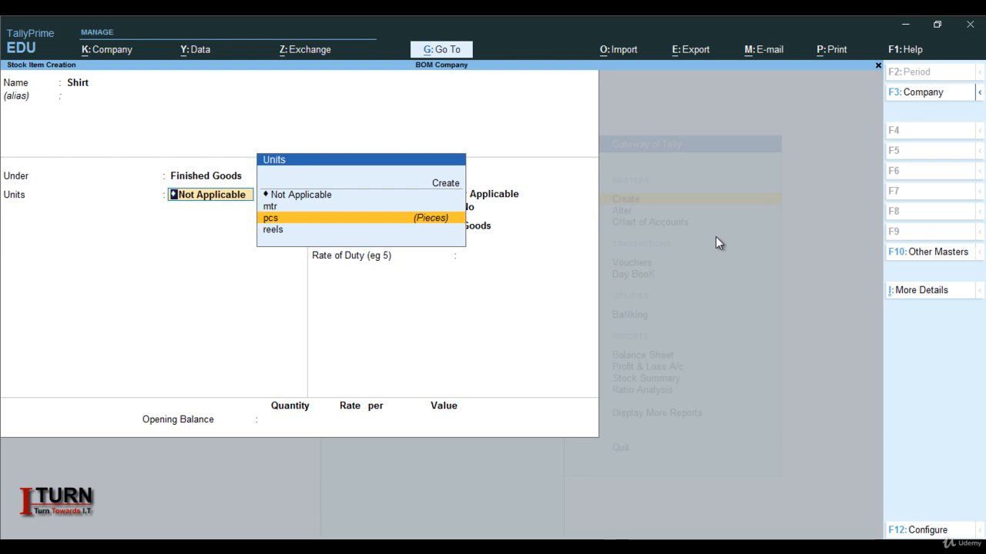
{"action": "key", "text": "Return"}
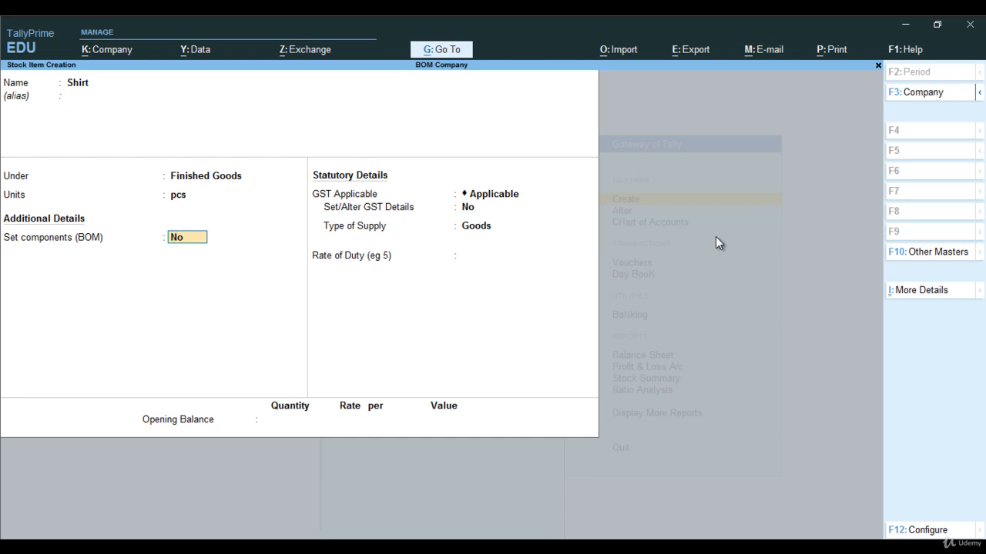
{"action": "type", "text": "y"}
{"action": "key", "text": "Return"}
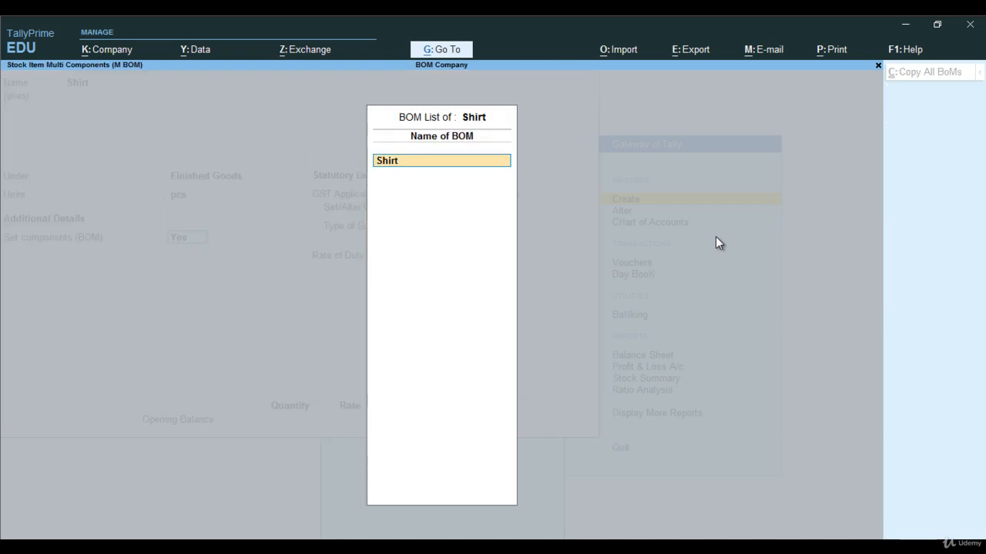
Name the bill of materials Shirt and set its unit of manufacture to 1 pcs.
{"action": "type", "text": "Shirt"}
{"action": "key", "text": "Return"}
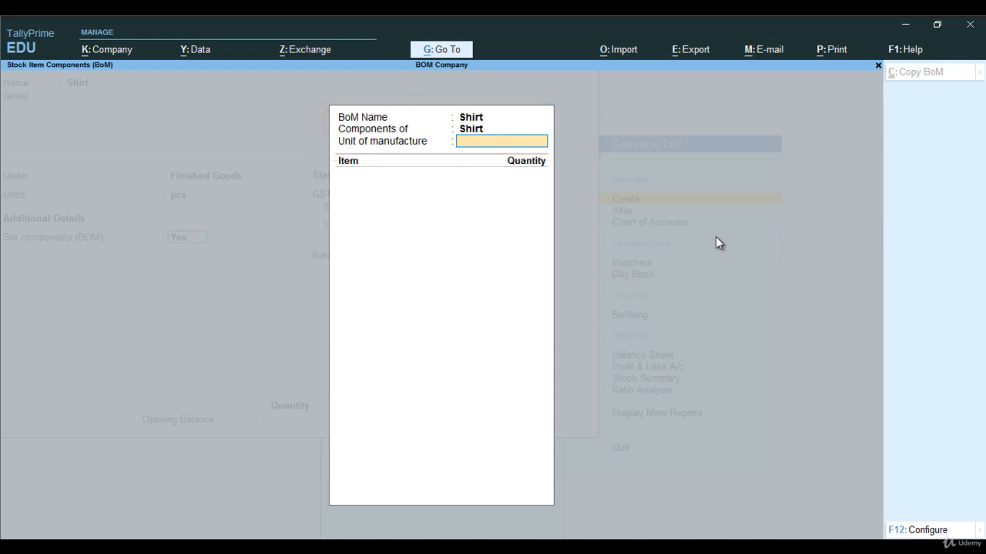
{"action": "key", "text": "Return"}
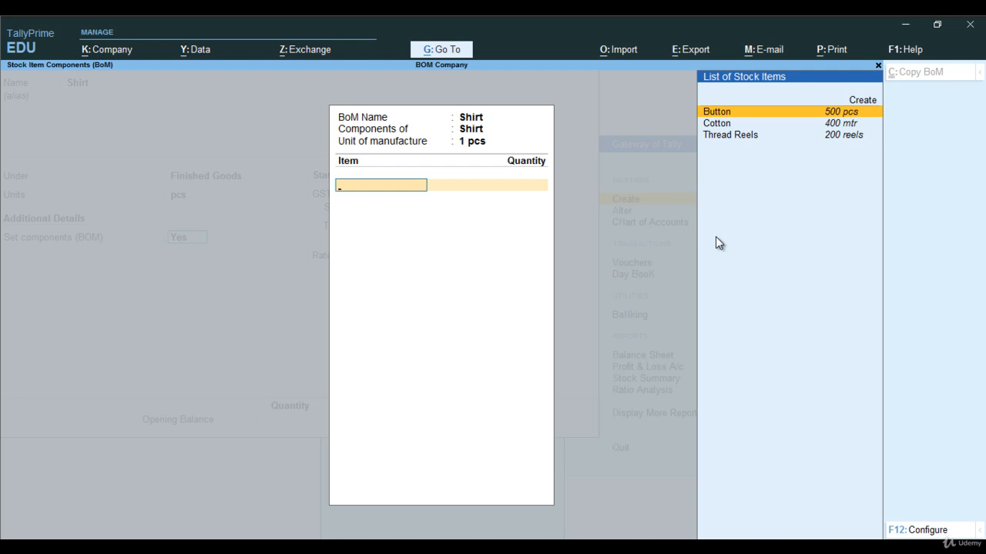
Add Button as a component of the Shirt BOM with a quantity of 5 pcs.
{"action": "key", "text": "Return"}
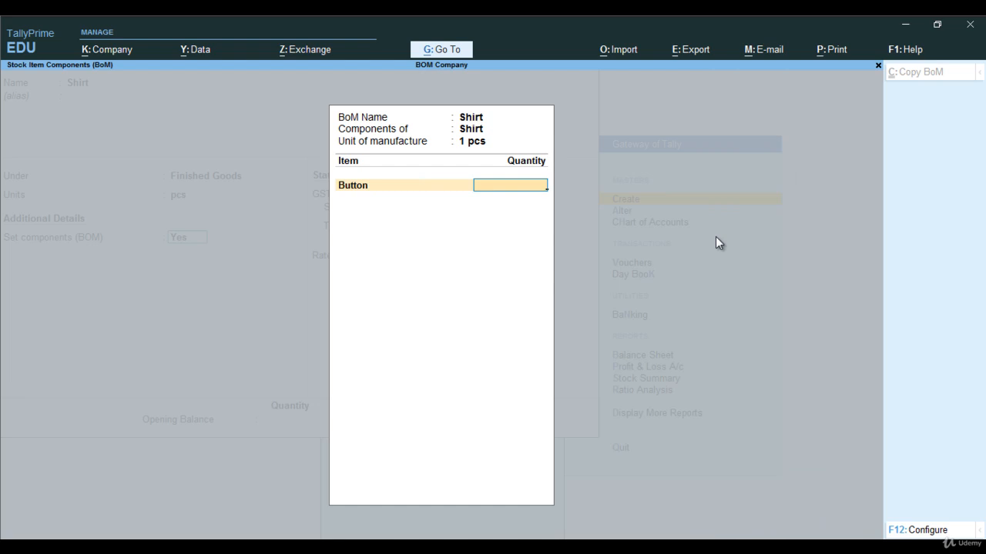
{"action": "type", "text": "5"}
{"action": "key", "text": "Return"}
Add Cotton as a component of the Shirt BOM with a quantity of 4 mtr.
{"action": "key", "text": "Down"}
{"action": "key", "text": "Down"}
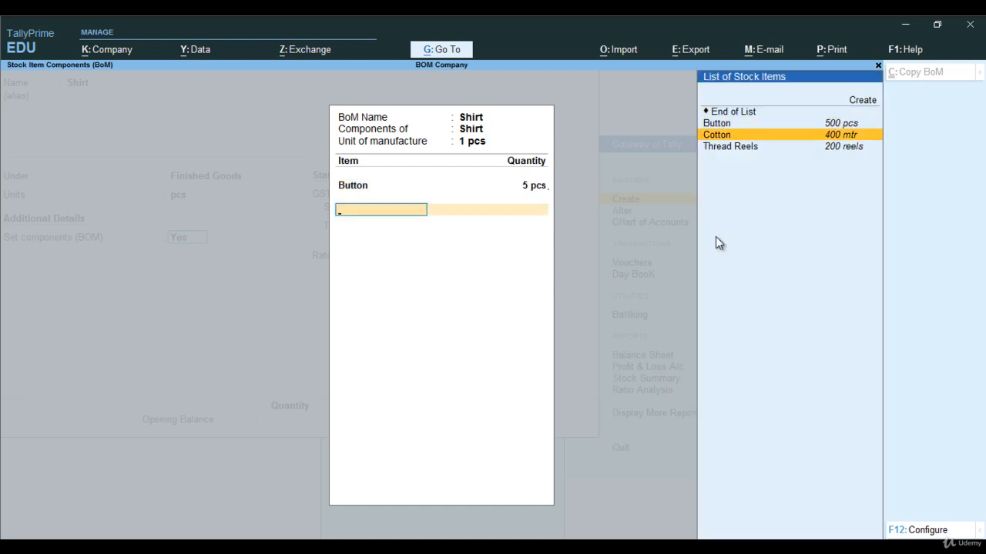
{"action": "key", "text": "Return"}
{"action": "type", "text": "4"}
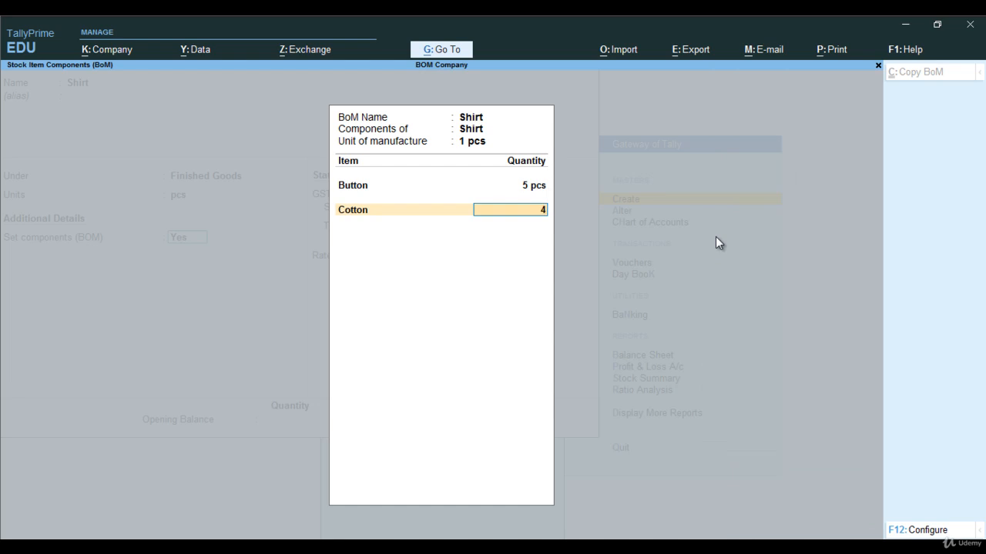
{"action": "key", "text": "Return"}
Add Thread Reels to the Shirt BOM with a quantity of 2 reels and finish the component list.
{"action": "key", "text": "Down"}
{"action": "key", "text": "Down"}
{"action": "key", "text": "Down"}
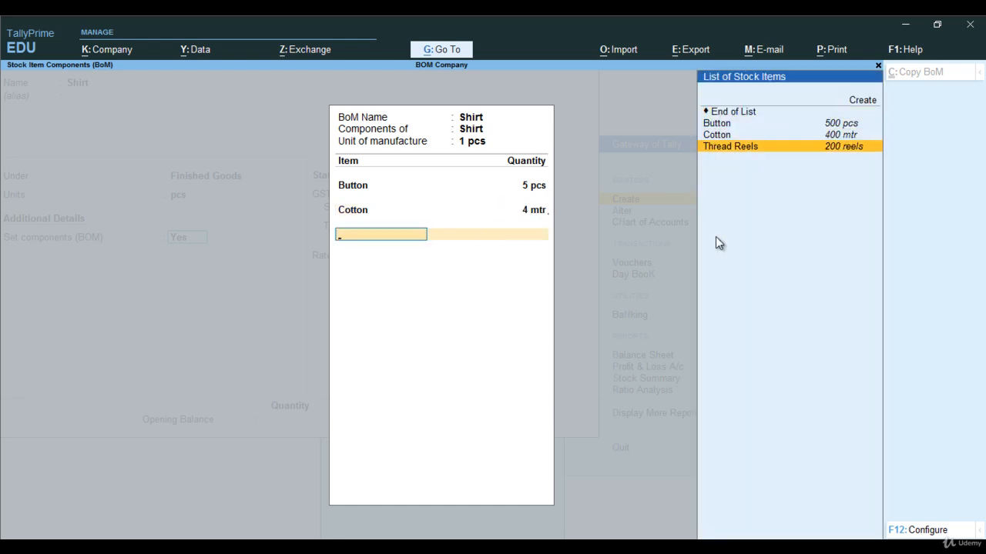
{"action": "key", "text": "Return"}
{"action": "type", "text": "2"}
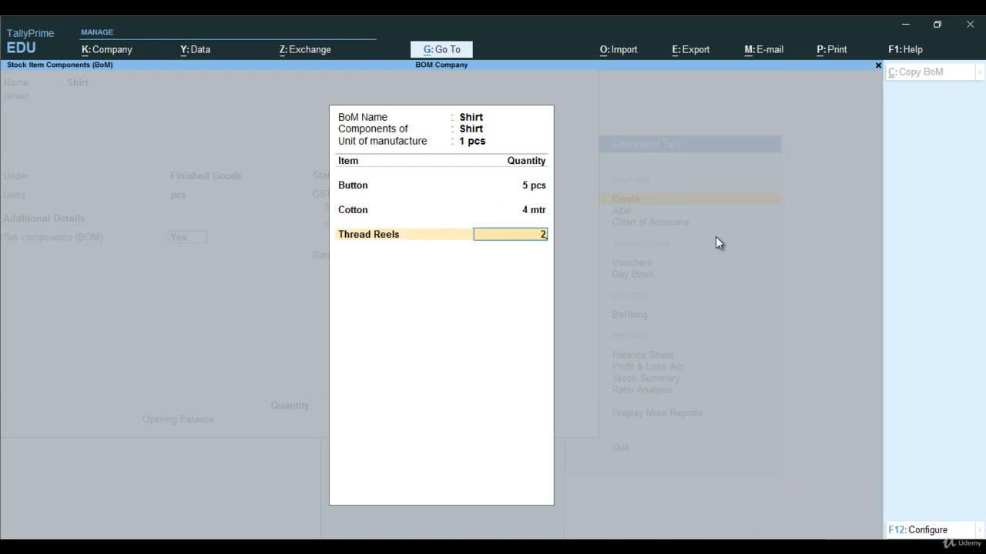
{"action": "key", "text": "Return"}
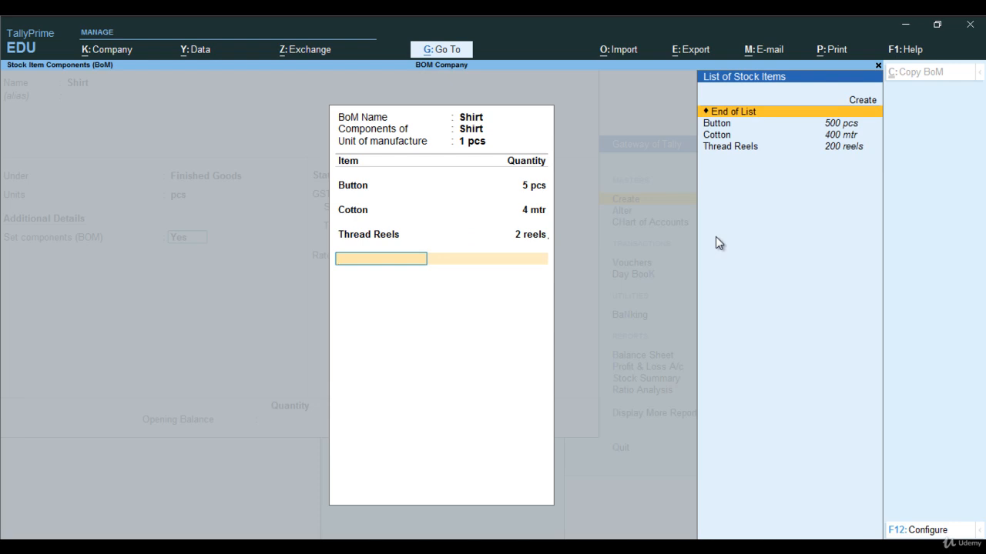
{"action": "key", "text": "Return"}
{"action": "key", "text": "Return"}
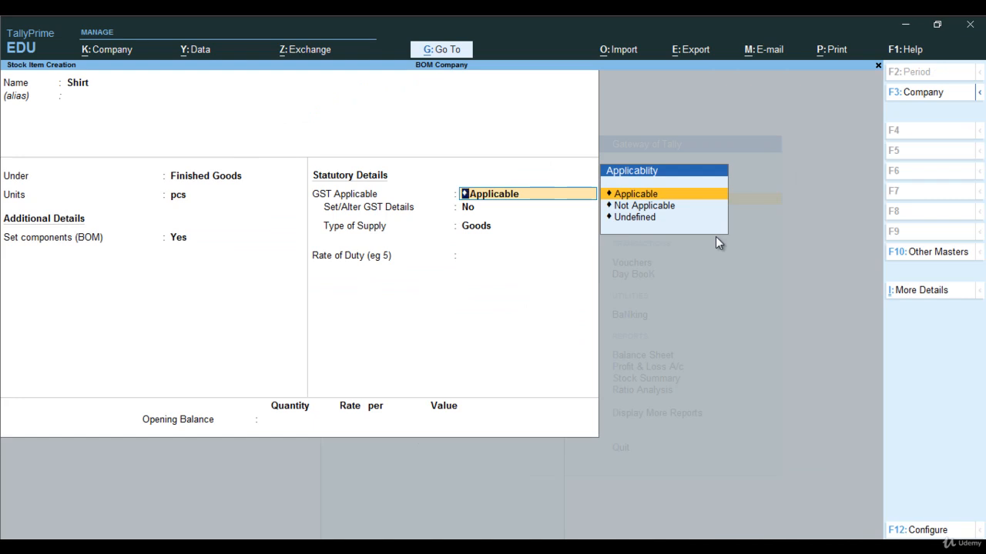
Make GST applicable to Shirt, calculated on value, with taxability Taxable and an integrated tax rate of 18%.
{"action": "key", "text": "Return"}
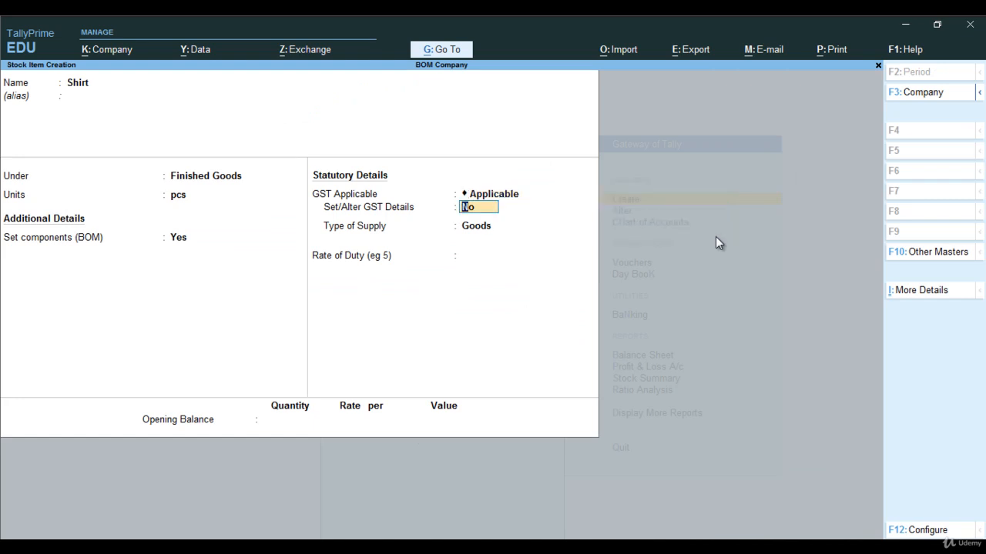
{"action": "key", "text": "y"}
{"action": "key", "text": "Return"}
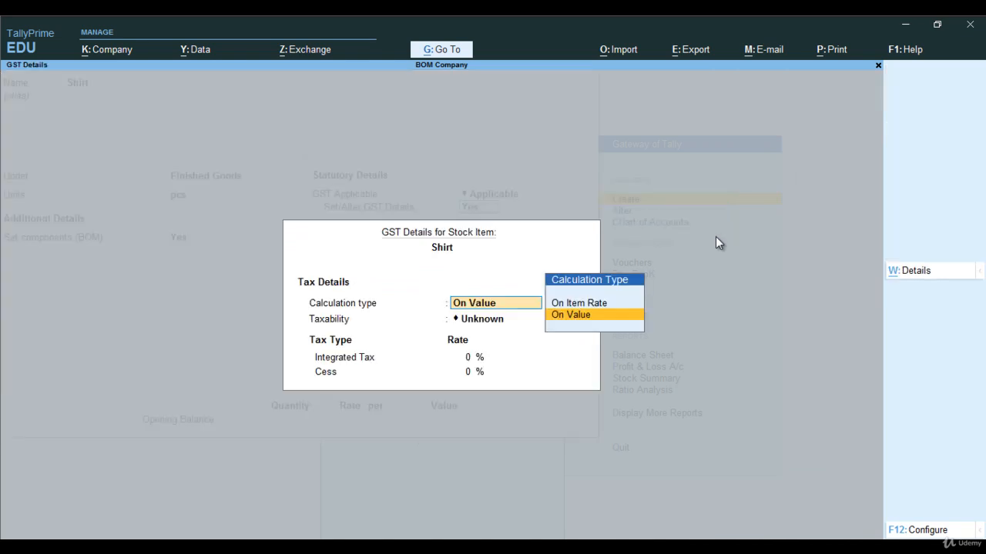
{"action": "key", "text": "Return"}
{"action": "key", "text": "Down"}
{"action": "key", "text": "Down"}
{"action": "key", "text": "Down"}
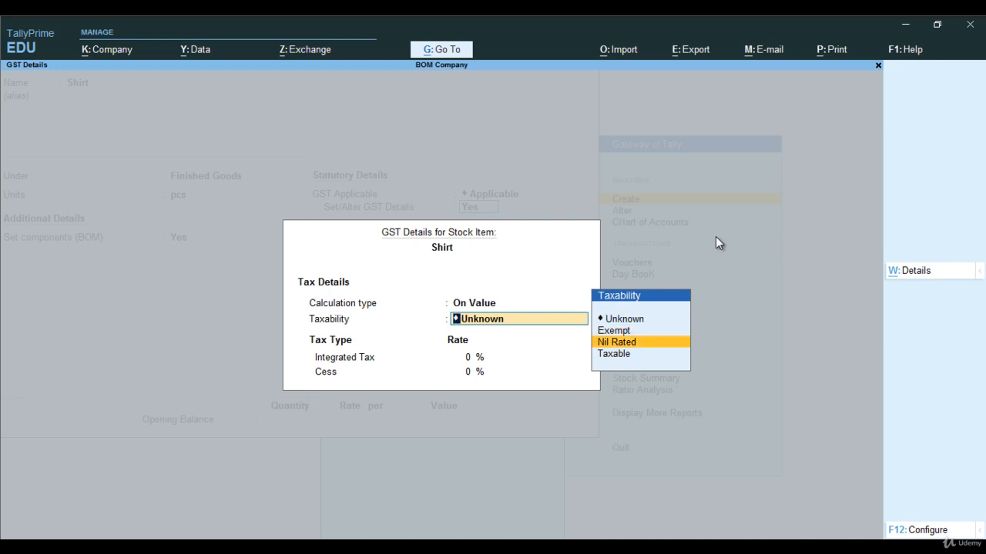
{"action": "key", "text": "Return"}
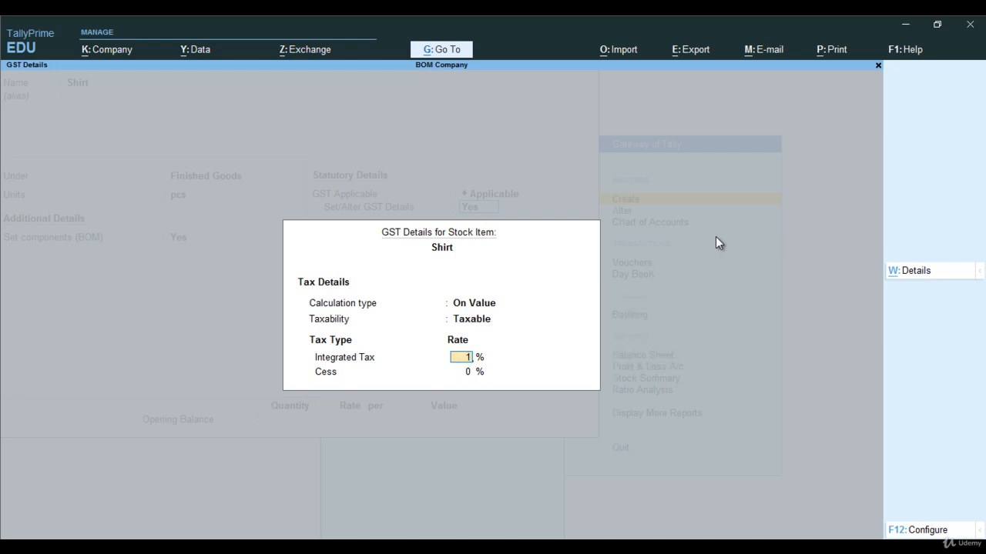
{"action": "type", "text": "18"}
{"action": "key", "text": "Return"}
{"action": "key", "text": "Return"}
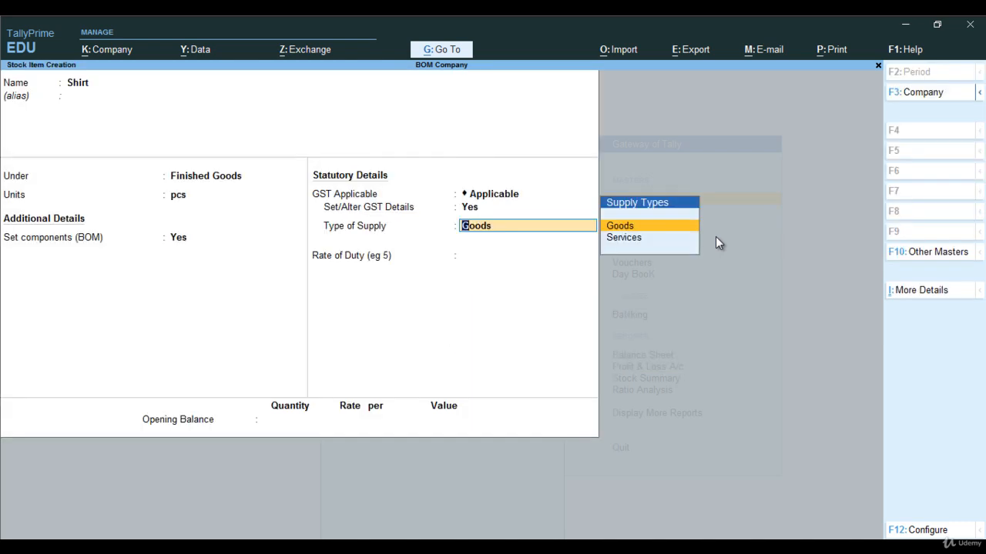
Keep Shirt's type of supply as Goods with no opening balance, save the stock item, and return to the Gateway of Tally.
{"action": "key", "text": "Return"}
{"action": "key", "text": "Return"}
{"action": "key", "text": "Return"}
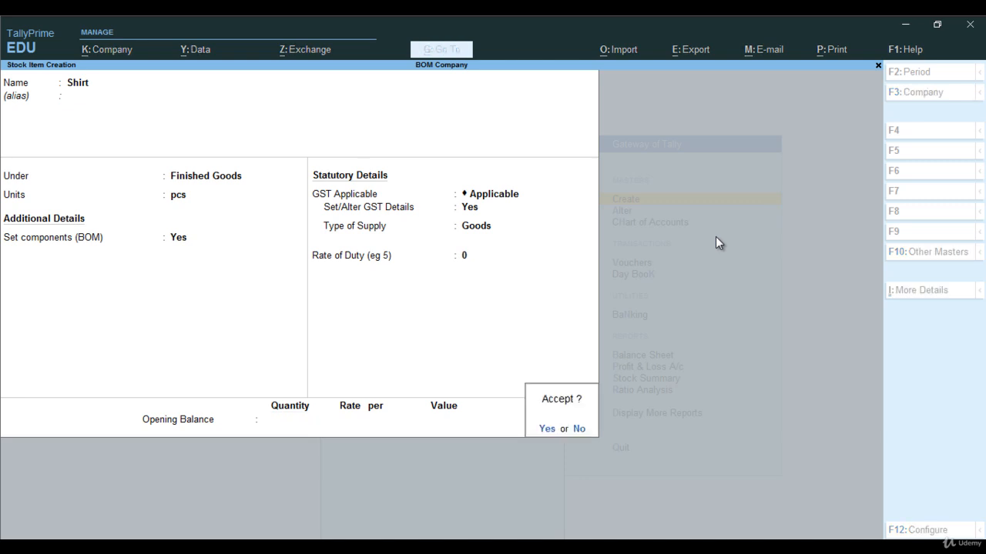
{"action": "key", "text": "y"}
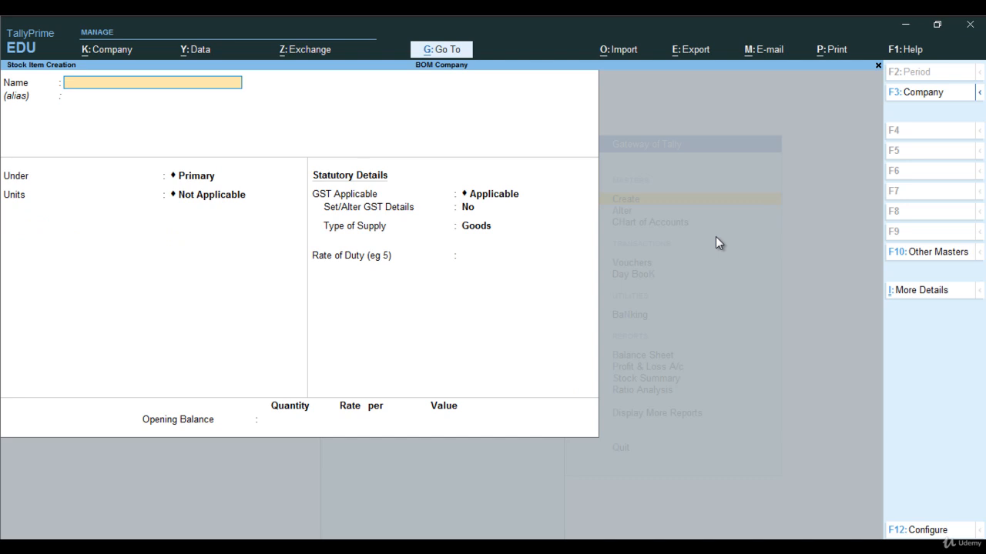
{"action": "key", "text": "Escape"}
{"action": "key", "text": "y"}
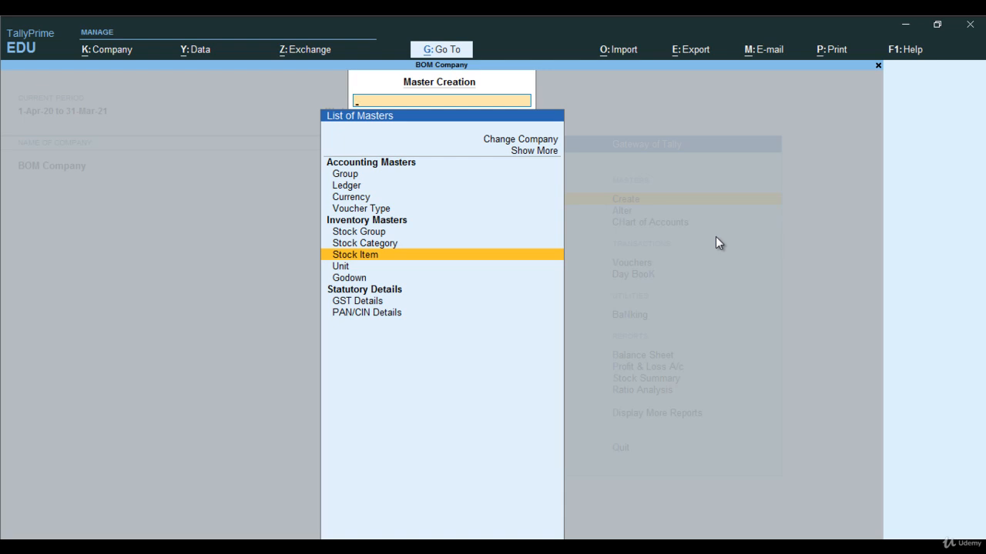
{"action": "key", "text": "Escape"}
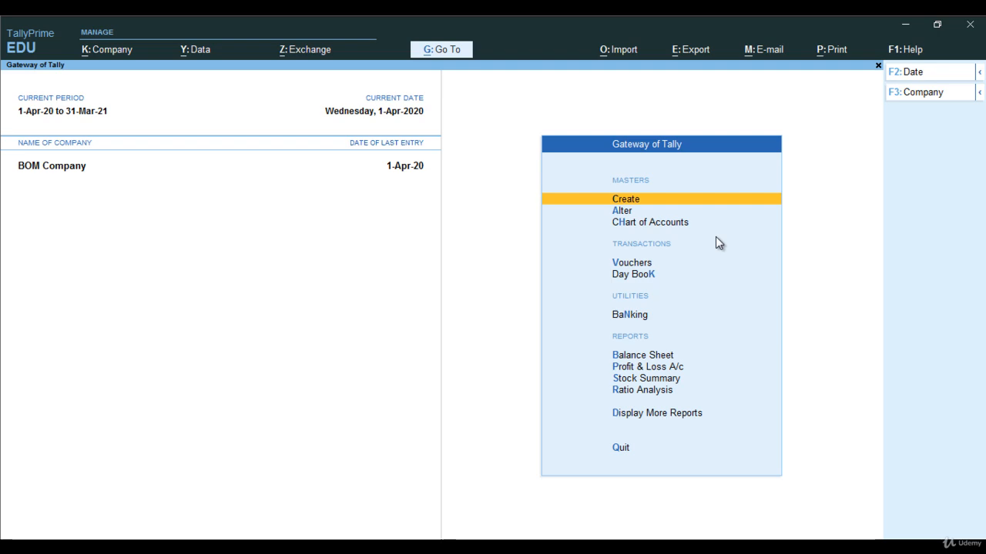
Start creating a voucher type named Manufacturing Journal without an alias.
{"action": "key", "text": "Return"}
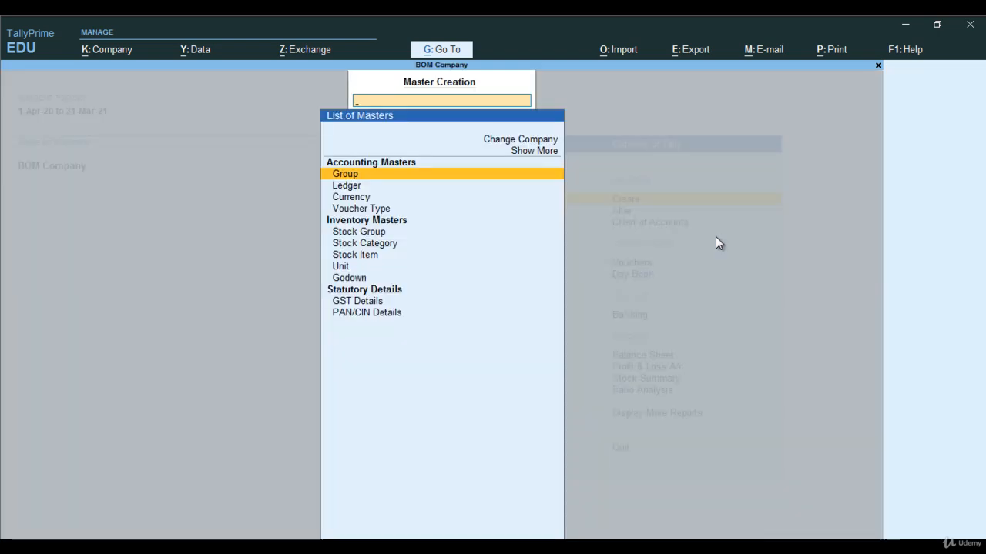
{"action": "key", "text": "Down"}
{"action": "key", "text": "Down"}
{"action": "key", "text": "Down"}
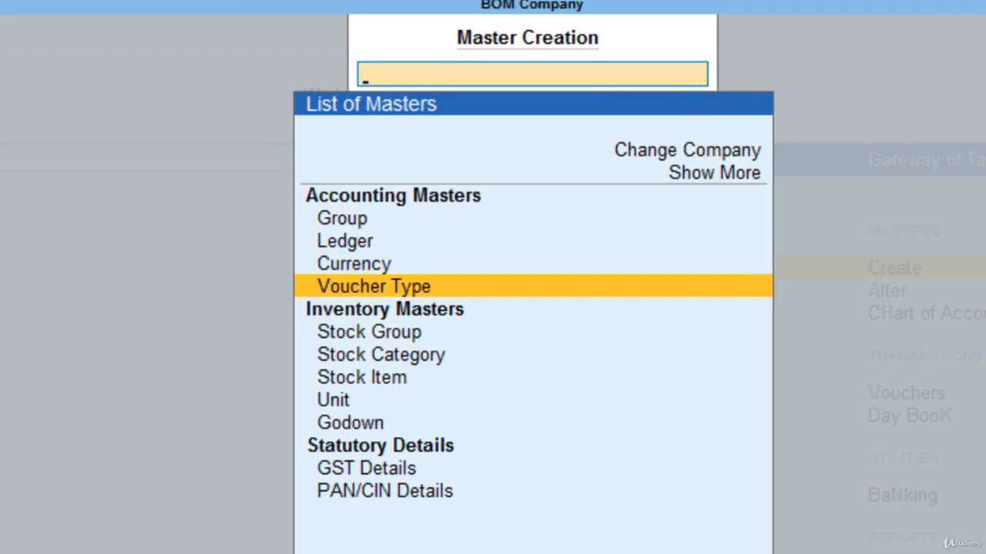
{"action": "key", "text": "Return"}
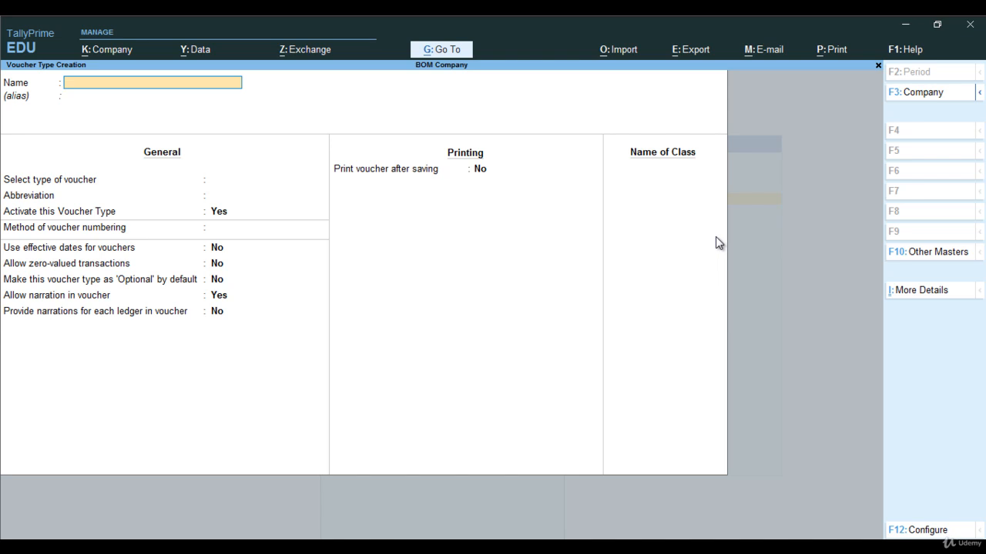
{"action": "type", "text": "Manufacturing Journal"}
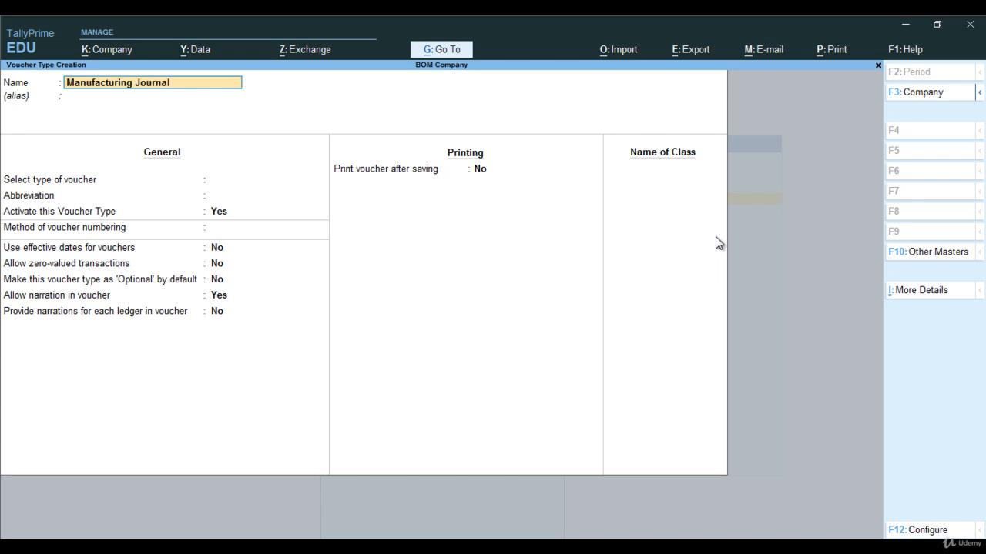
{"action": "key", "text": "Return"}
{"action": "key", "text": "Return"}
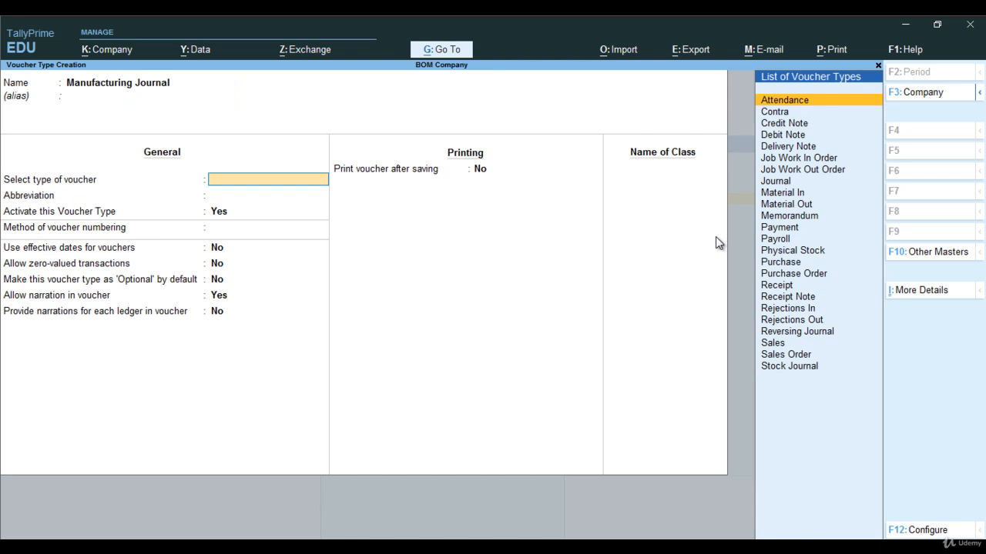
Base the voucher type on Stock Journal, keeping it activated with automatic numbering and the remaining general options at their defaults.
{"action": "type", "text": "Sto"}
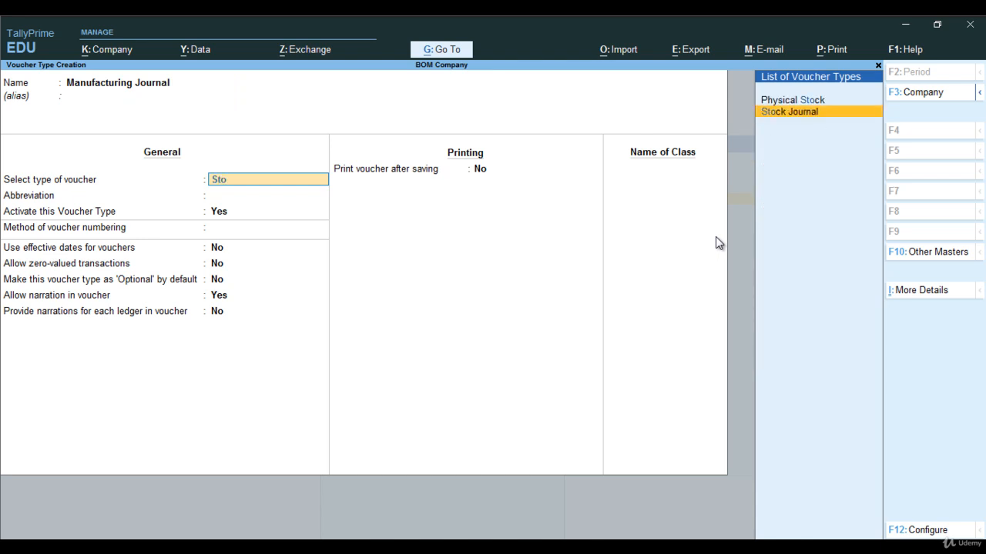
{"action": "key", "text": "Return"}
{"action": "key", "text": "Return"}
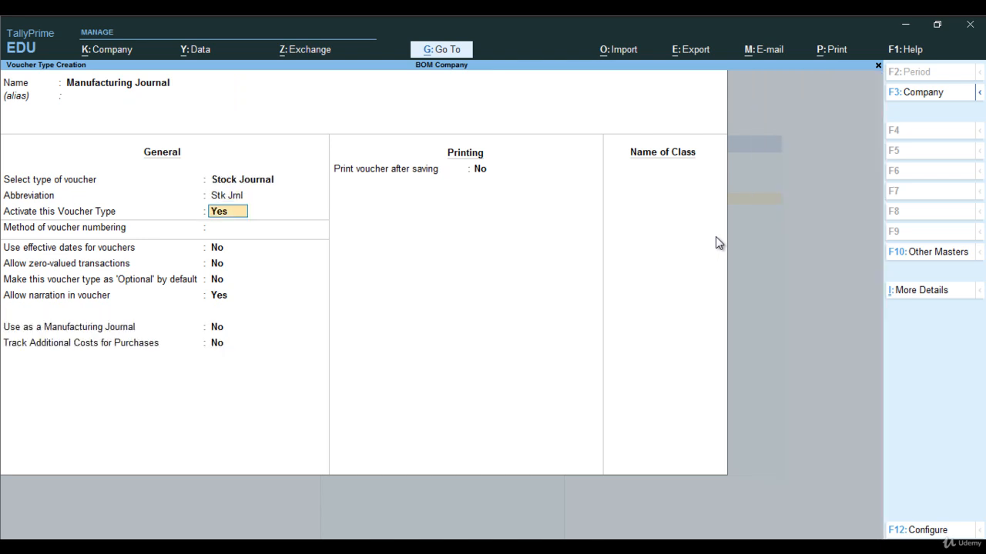
{"action": "key", "text": "Return"}
{"action": "key", "text": "Return"}
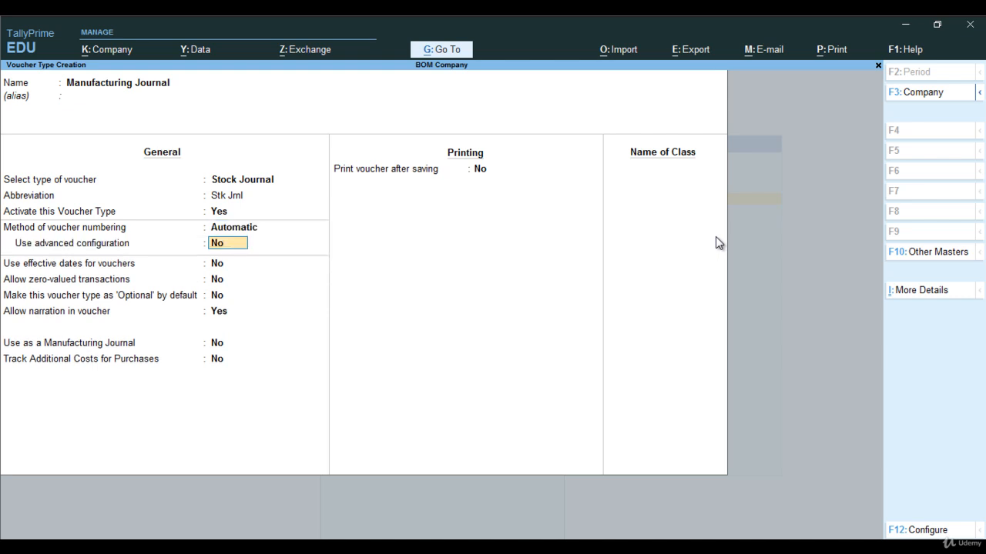
{"action": "key", "text": "Return"}
{"action": "key", "text": "Return"}
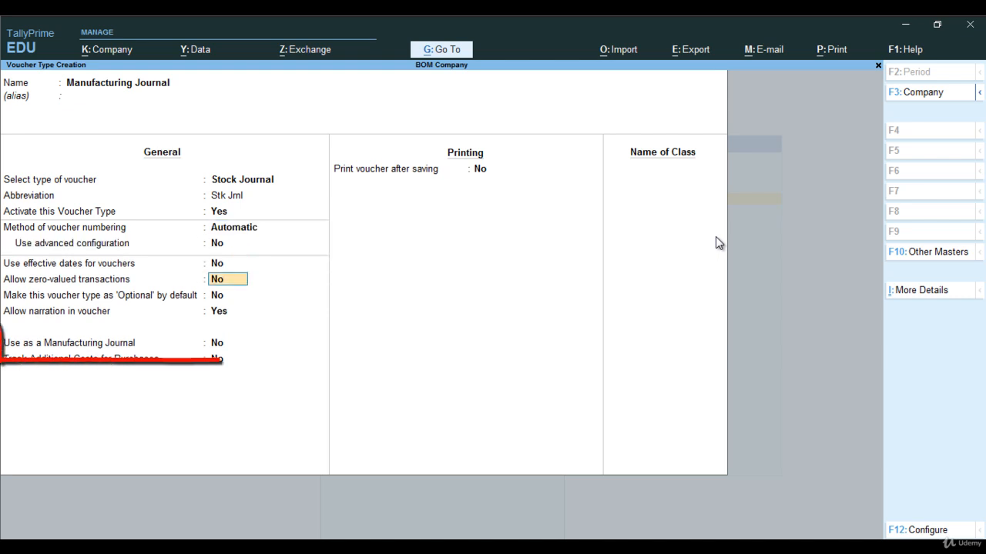
{"action": "key", "text": "Return"}
{"action": "key", "text": "Return"}
{"action": "key", "text": "Return"}
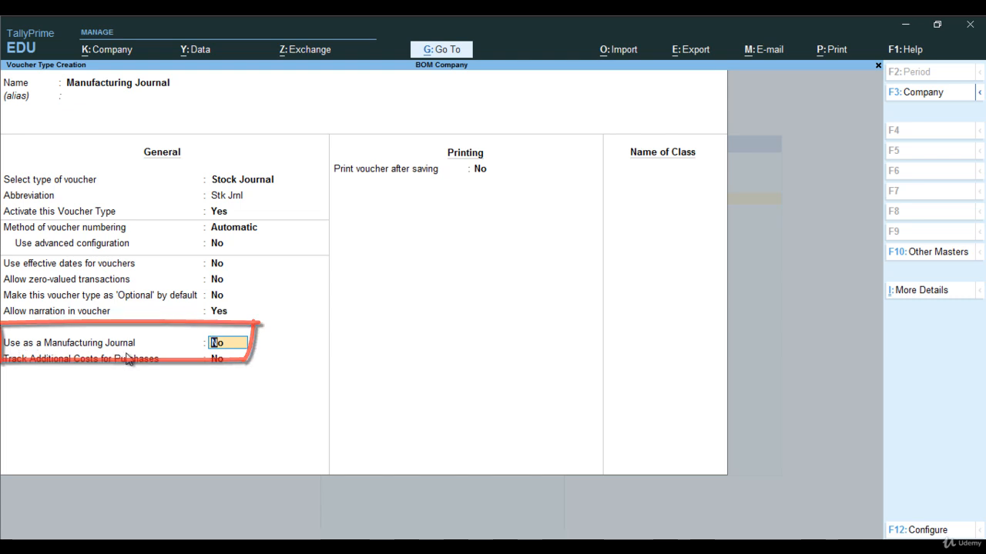
Enable the voucher type's use as a manufacturing journal, save it, and return to the Gateway of Tally.
{"action": "type", "text": "y"}
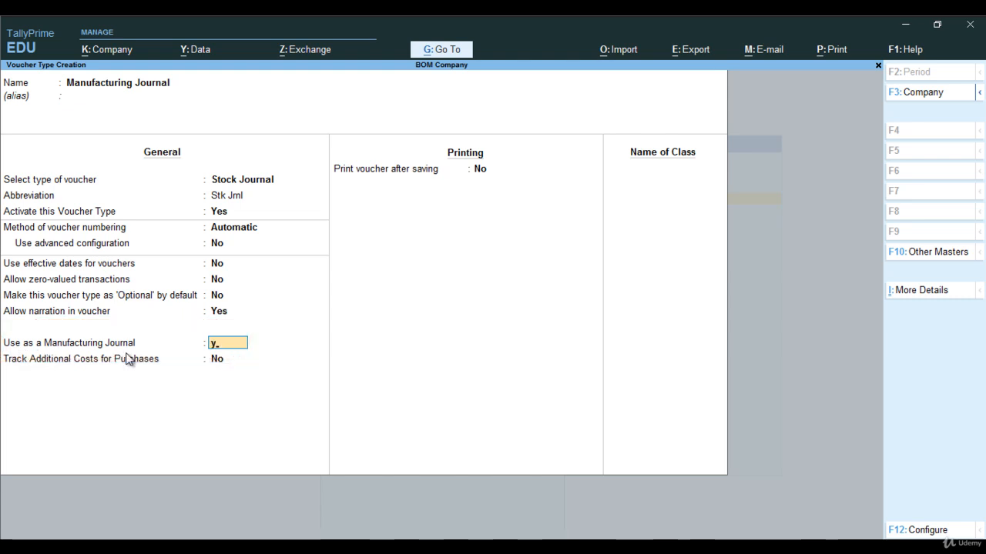
{"action": "key", "text": "Return"}
{"action": "key", "text": "Return"}
{"action": "key", "text": "Return"}
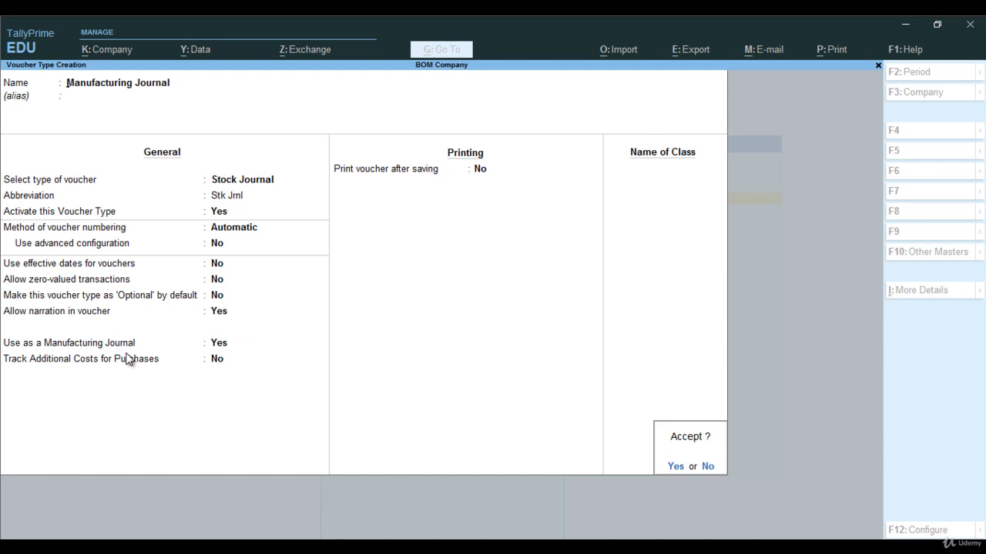
{"action": "key", "text": "Return"}
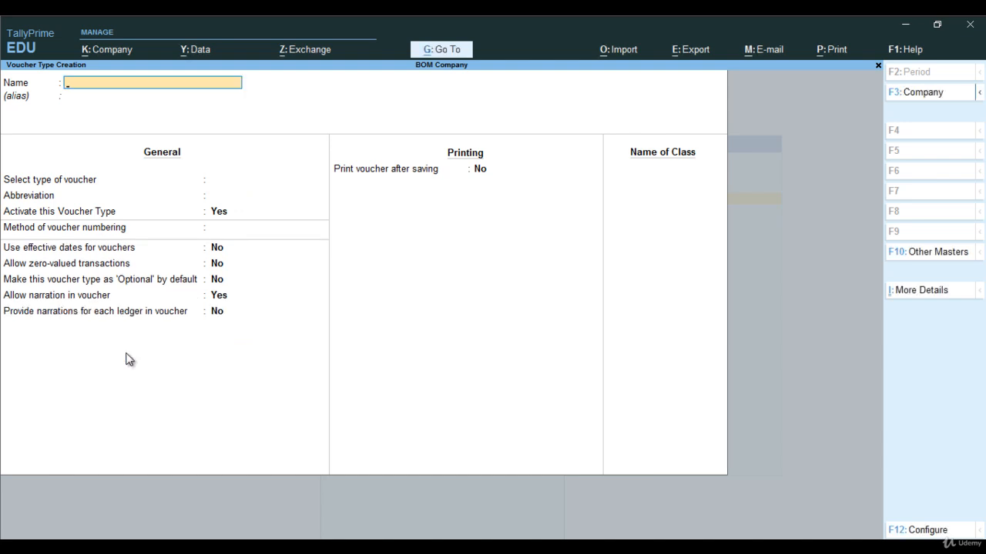
{"action": "key", "text": "Escape"}
{"action": "key", "text": "Return"}
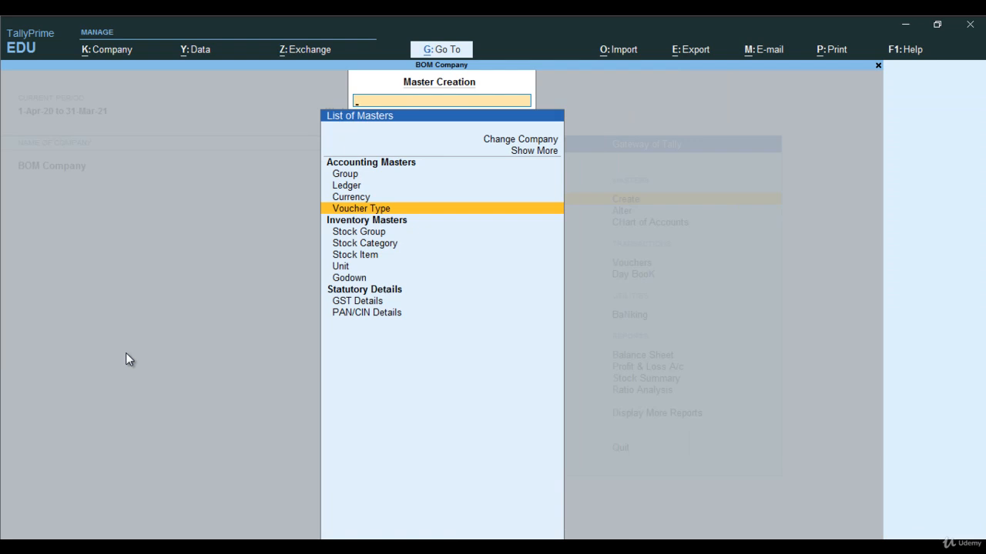
{"action": "key", "text": "Escape"}
Open voucher entry and switch to a Manufacturing Journal voucher.
{"action": "key", "text": "Down"}
{"action": "key", "text": "Down"}
{"action": "key", "text": "Down"}
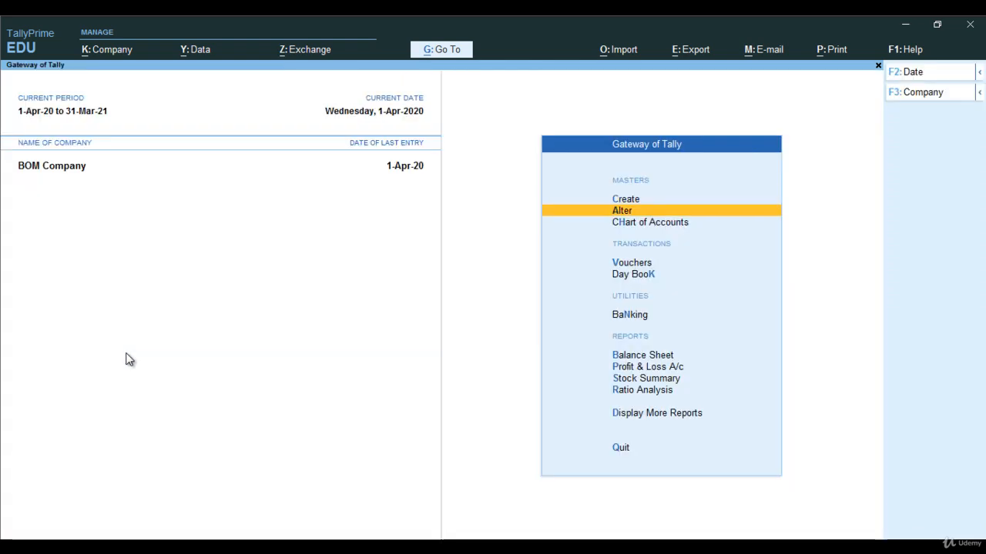
{"action": "key", "text": "Return"}
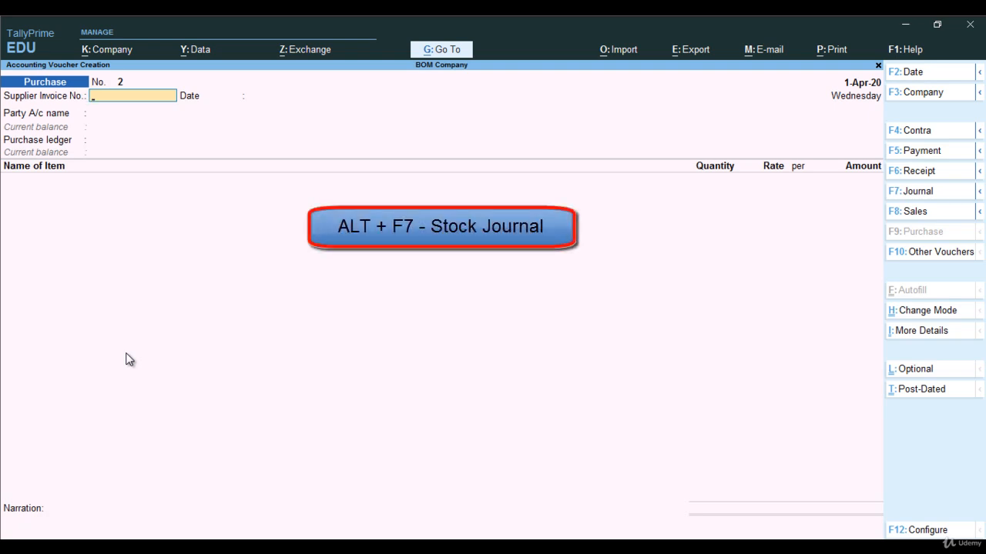
{"action": "key", "text": "alt+F7"}
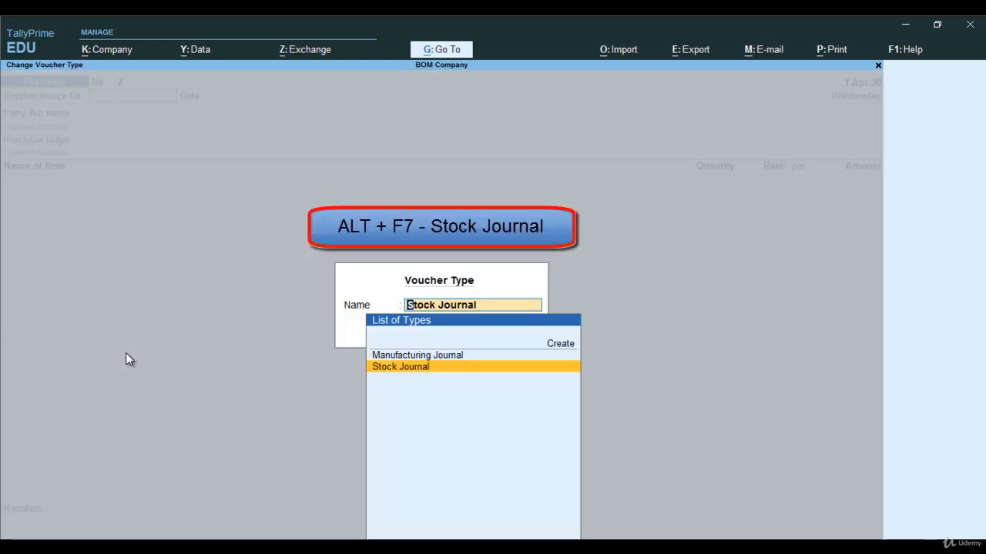
{"action": "key", "text": "Up"}
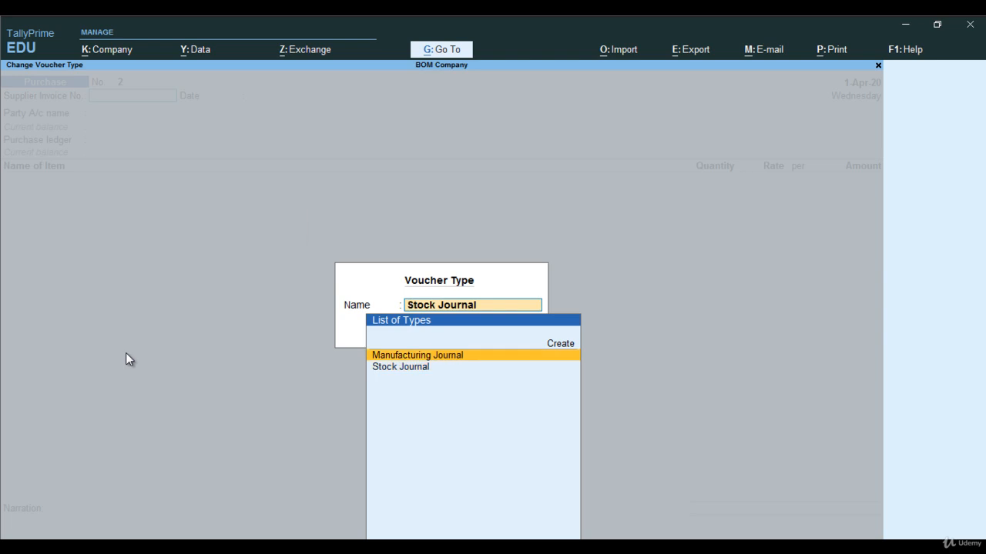
{"action": "key", "text": "Return"}
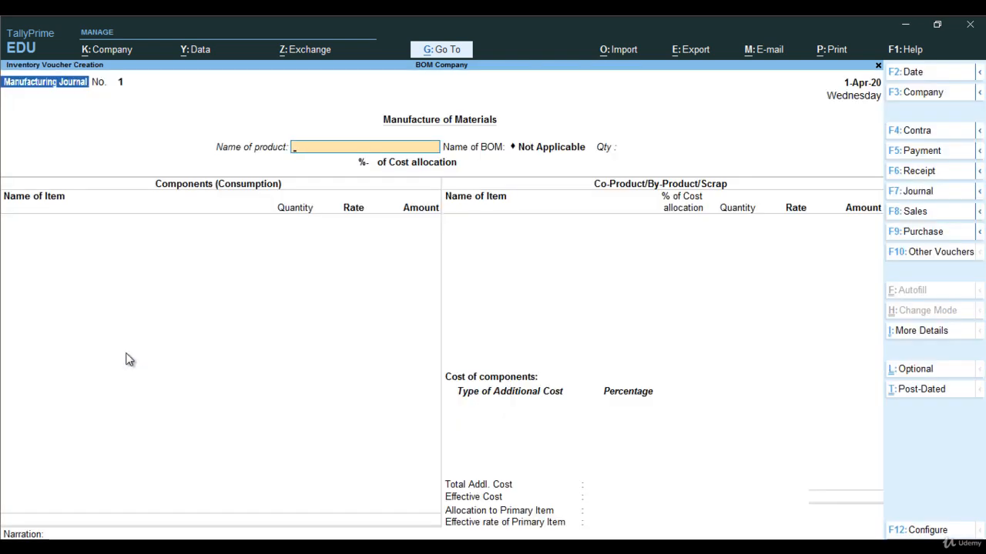
Select Shirt as the product to manufacture with its Shirt BOM and a quantity of 100 pcs.
{"action": "type", "text": "S"}
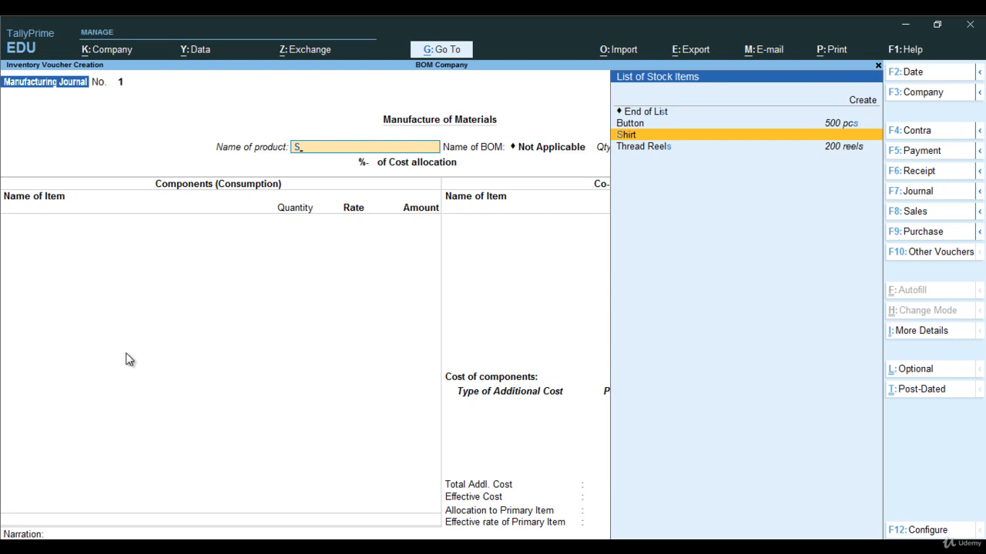
{"action": "key", "text": "Return"}
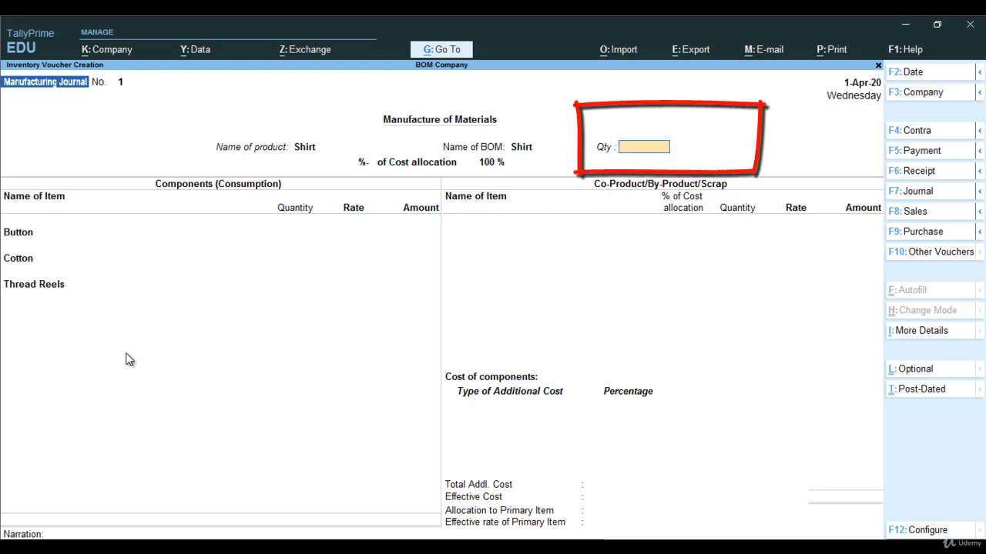
{"action": "type", "text": "100"}
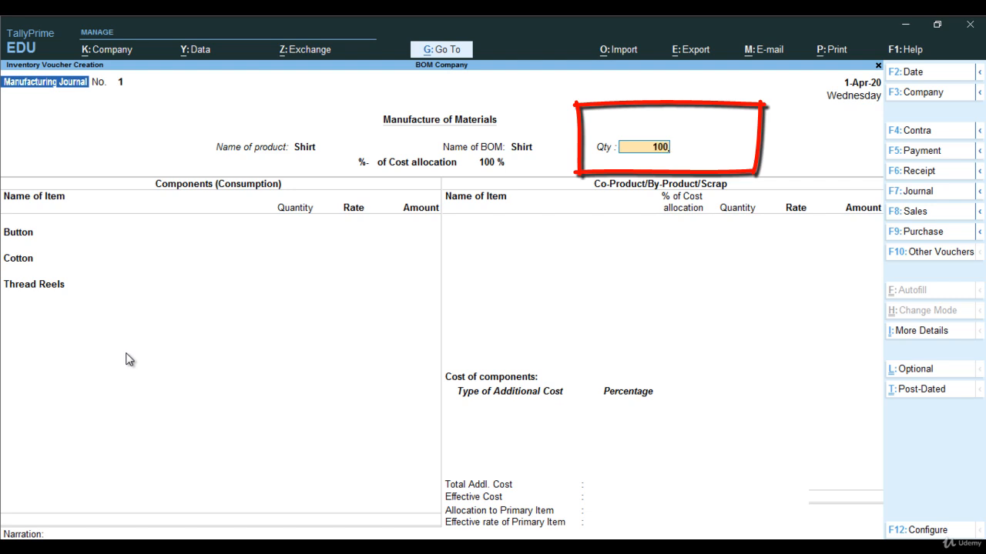
{"action": "key", "text": "Return"}
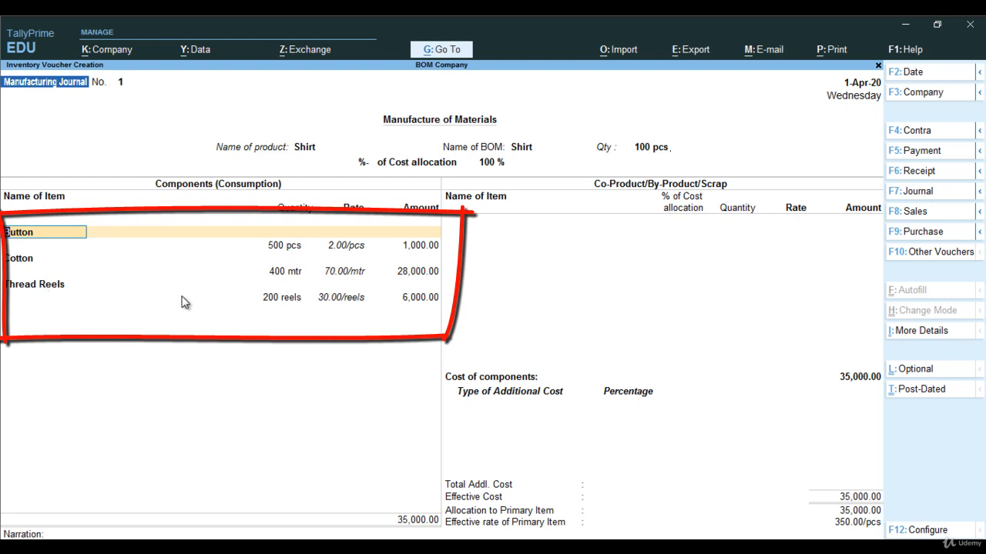
Accept the Button, Cotton and Thread Reels components with their BOM quantities, leaving the co-product list empty.
{"action": "key", "text": "Return"}
{"action": "key", "text": "Return"}
{"action": "key", "text": "Return"}
{"action": "key", "text": "Return"}
{"action": "key", "text": "Return"}
{"action": "key", "text": "Return"}
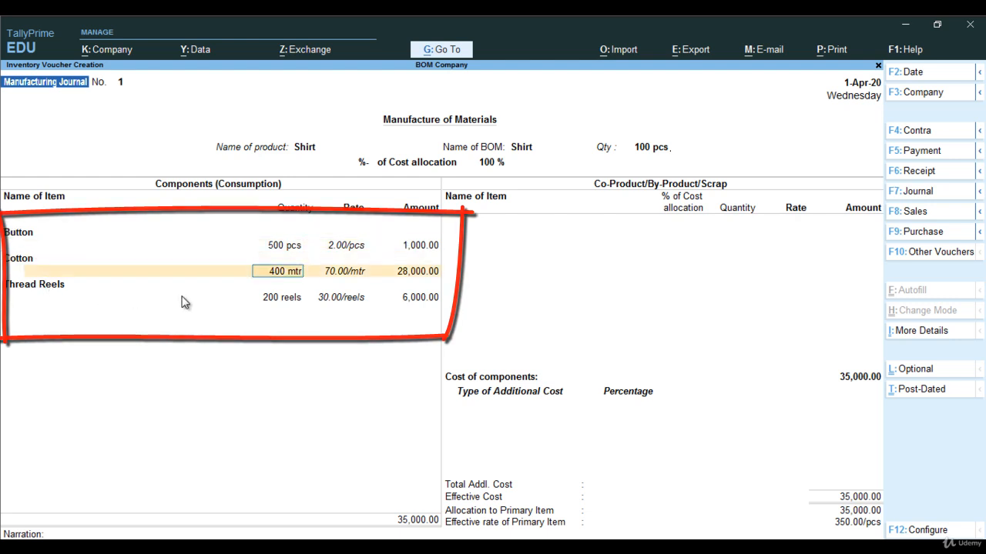
{"action": "key", "text": "Return"}
{"action": "key", "text": "Return"}
{"action": "key", "text": "Return"}
{"action": "key", "text": "Return"}
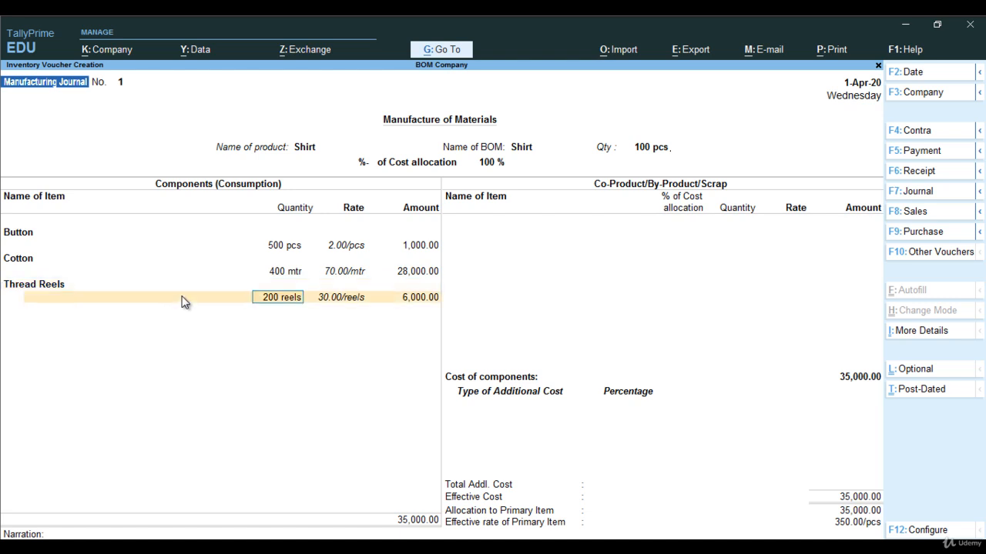
{"action": "key", "text": "Return"}
{"action": "key", "text": "Return"}
{"action": "key", "text": "Return"}
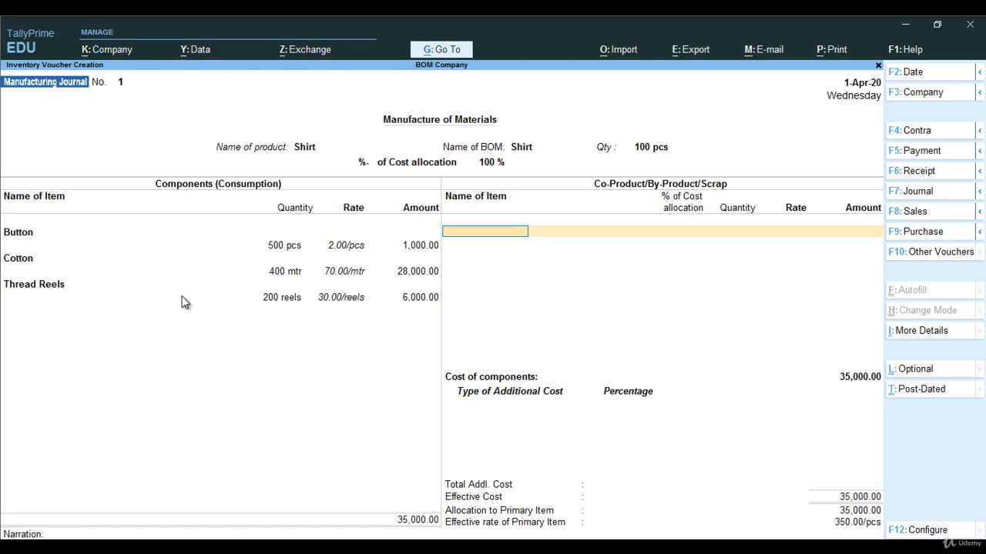
{"action": "key", "text": "Return"}
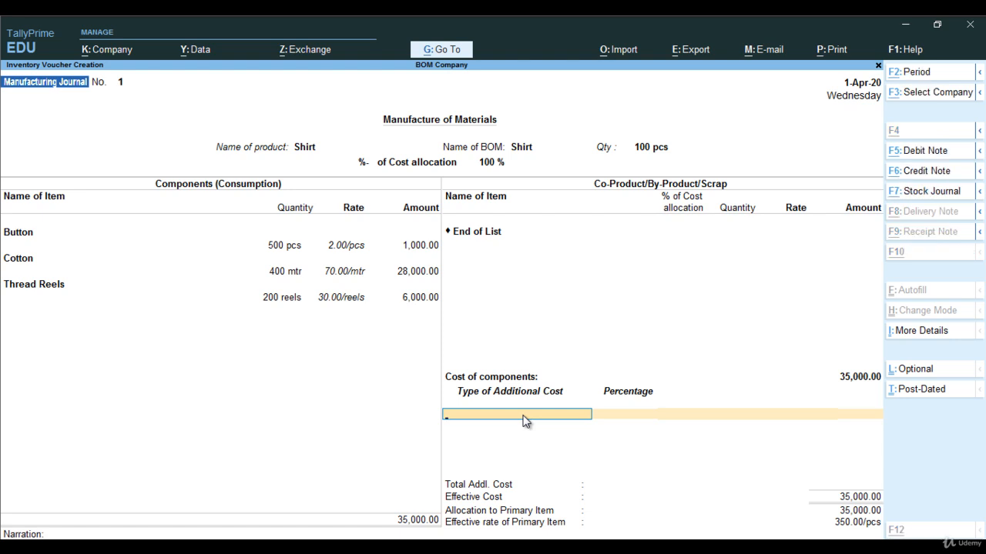
Create an additional-cost ledger named Wages without an alias under Direct Expenses.
{"action": "key", "text": "alt+c"}
{"action": "type", "text": "Wages"}
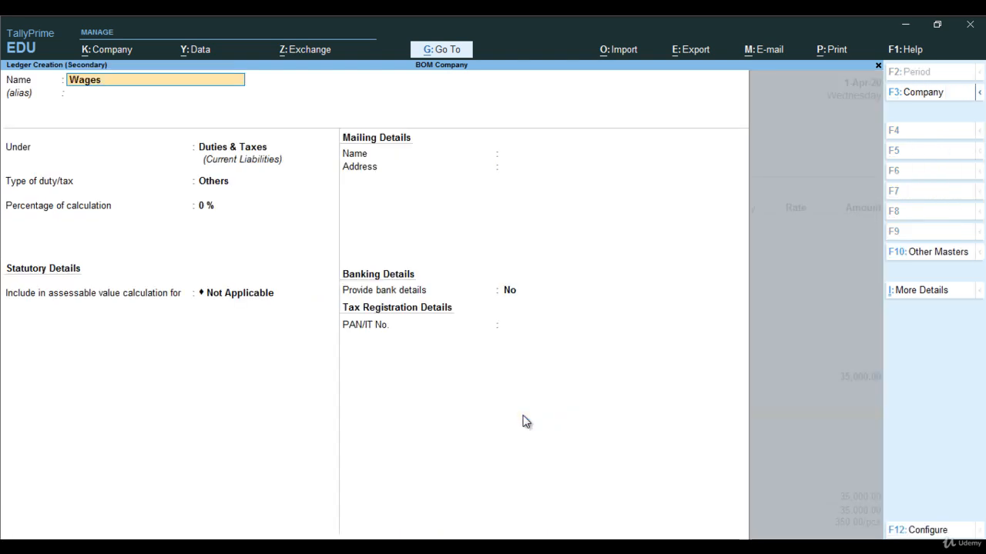
{"action": "key", "text": "Return"}
{"action": "key", "text": "Return"}
{"action": "type", "text": "Di"}
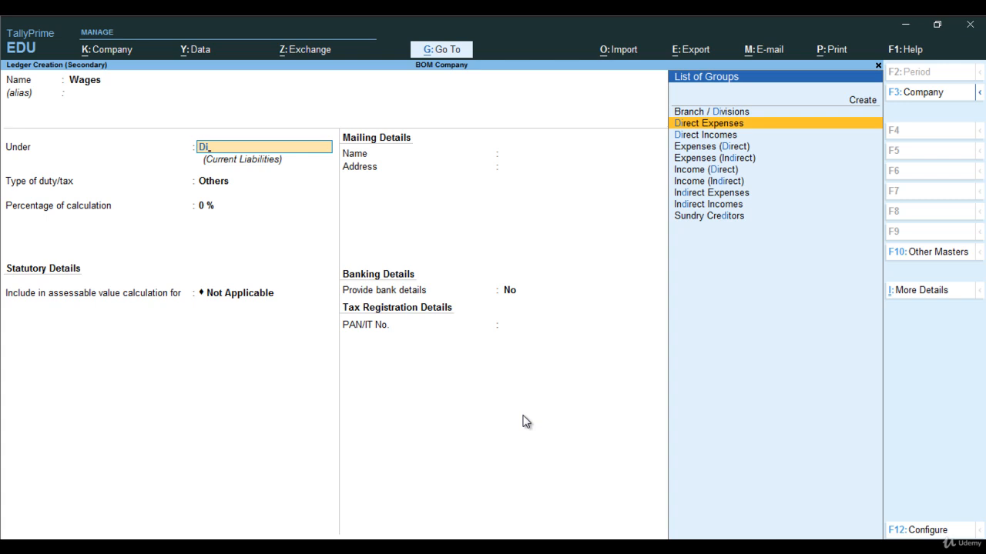
{"action": "key", "text": "Return"}
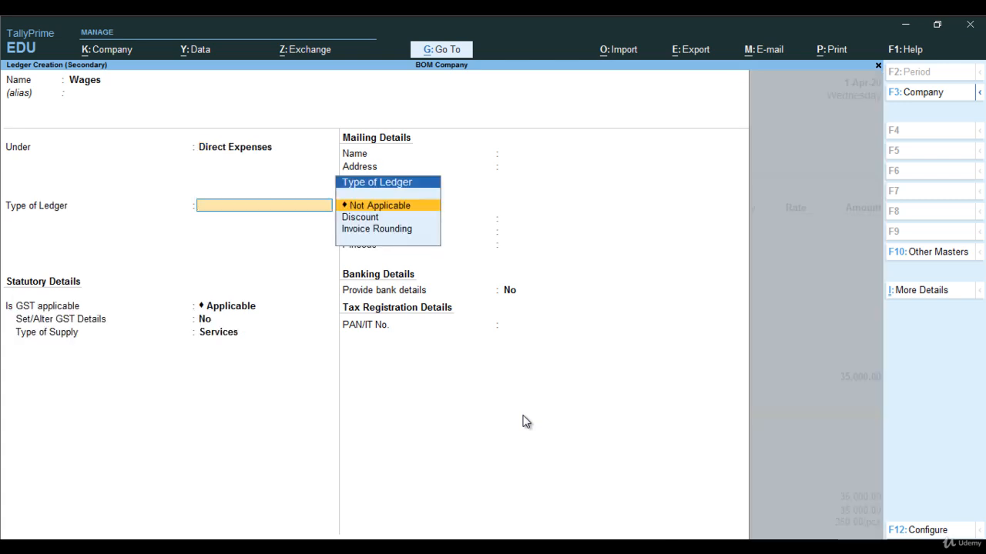
Keep the ledger type Not Applicable, GST Applicable for Services and bank details off, and save the Wages ledger.
{"action": "key", "text": "Return"}
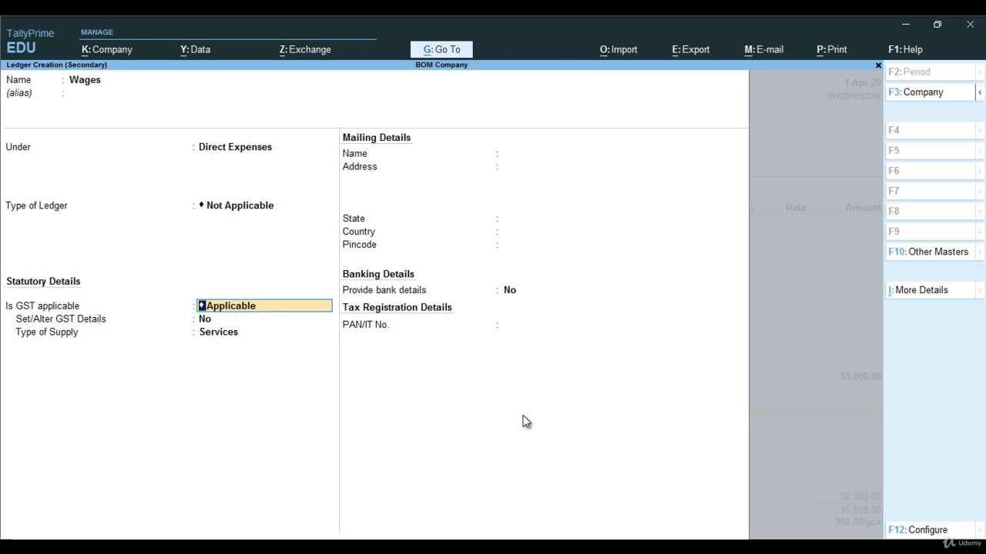
{"action": "key", "text": "Return"}
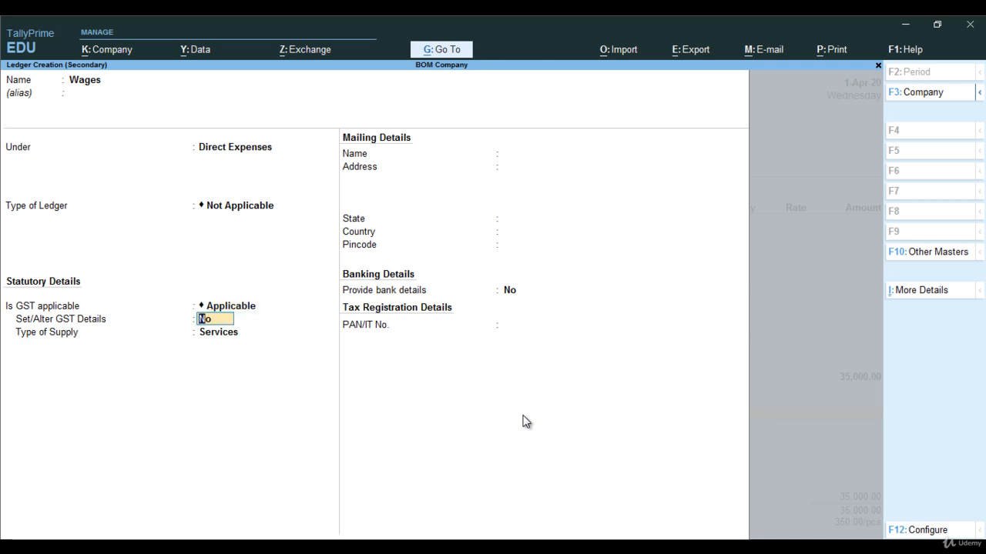
{"action": "key", "text": "Return"}
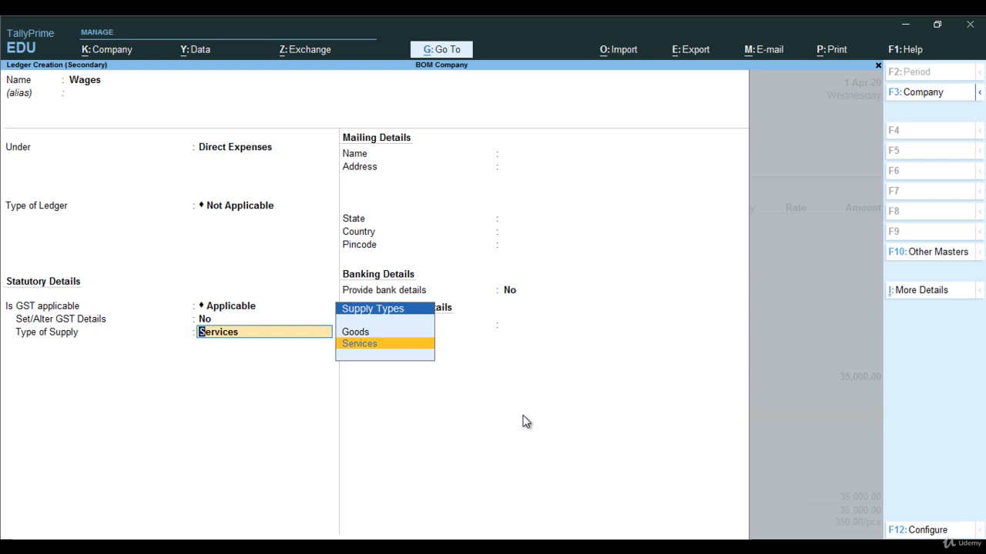
{"action": "key", "text": "Return"}
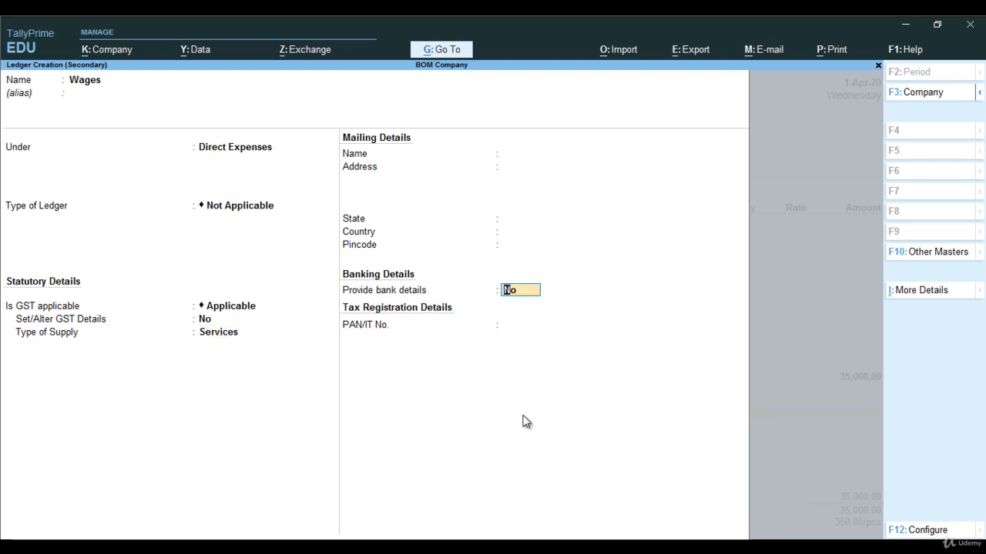
{"action": "key", "text": "Return"}
{"action": "key", "text": "Return"}
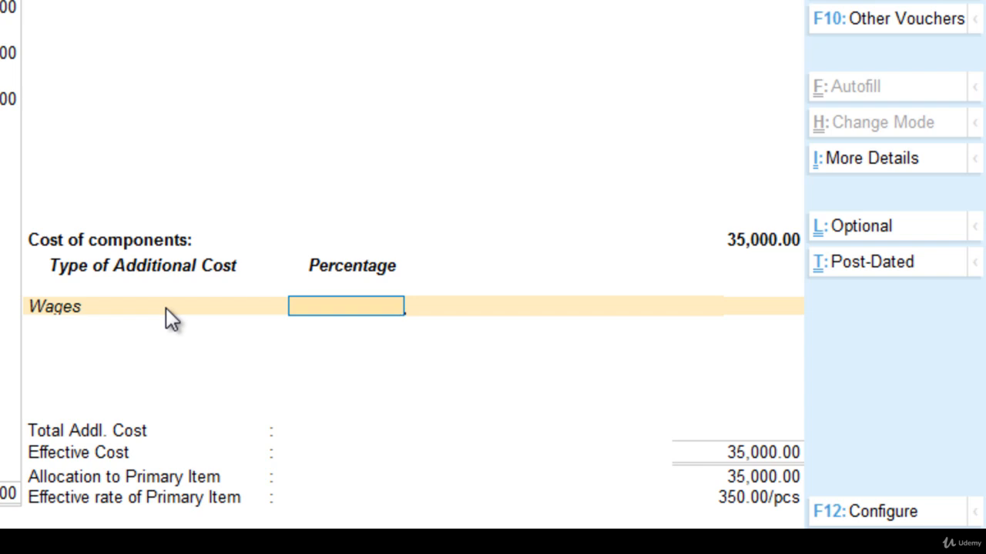
Set the Wages additional cost to 10 % and save the manufacturing voucher without a narration.
{"action": "type", "text": "10"}
{"action": "key", "text": "Return"}
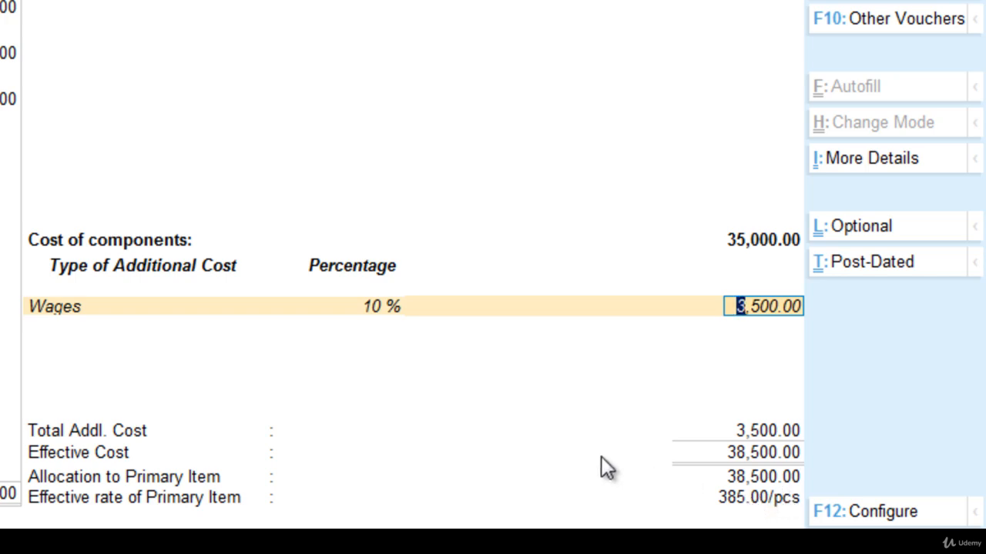
{"action": "key", "text": "Return"}
{"action": "key", "text": "Return"}
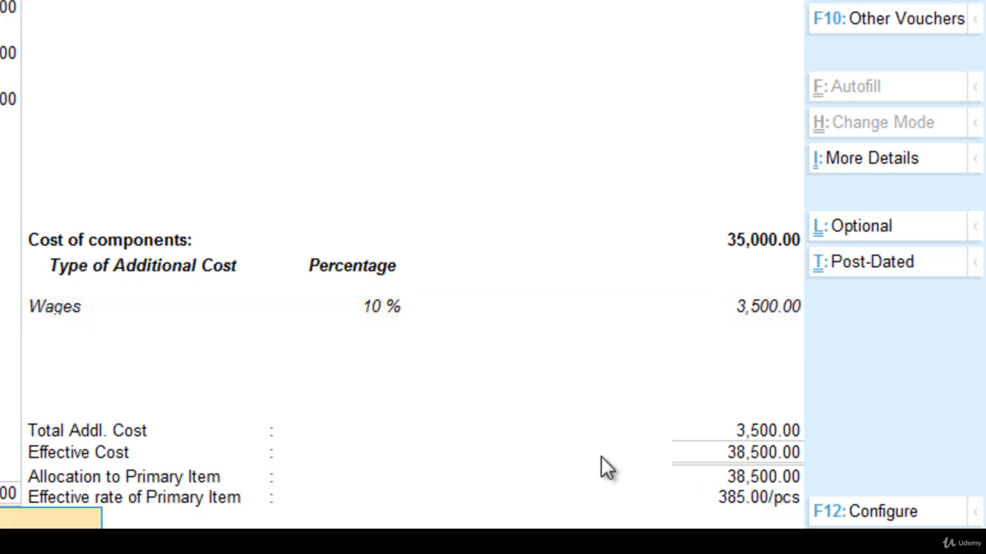
{"action": "key", "text": "Return"}
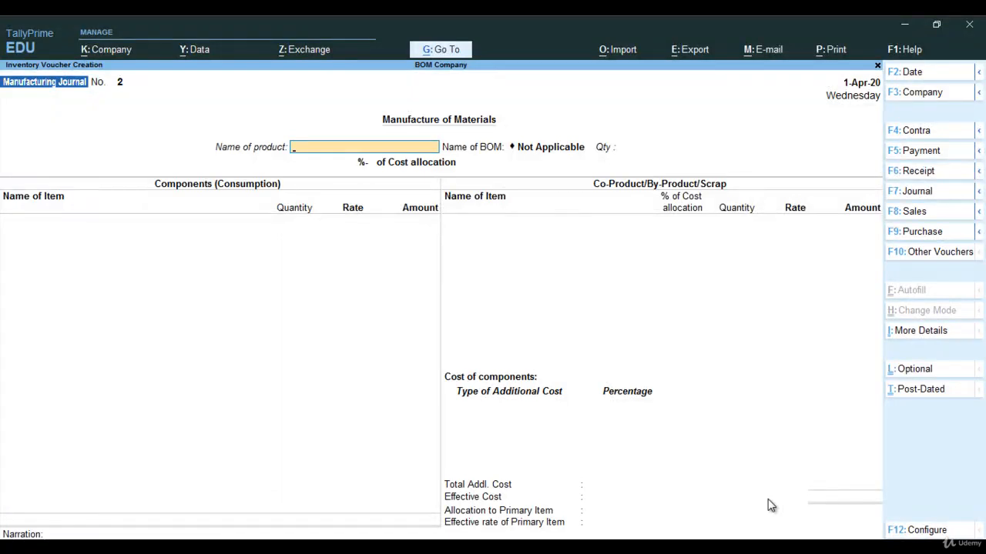
Leave voucher entry and examine the Finished Goods group in the Stock Summary, then return to the Gateway of Tally.
{"action": "key", "text": "Escape"}
{"action": "key", "text": "Return"}
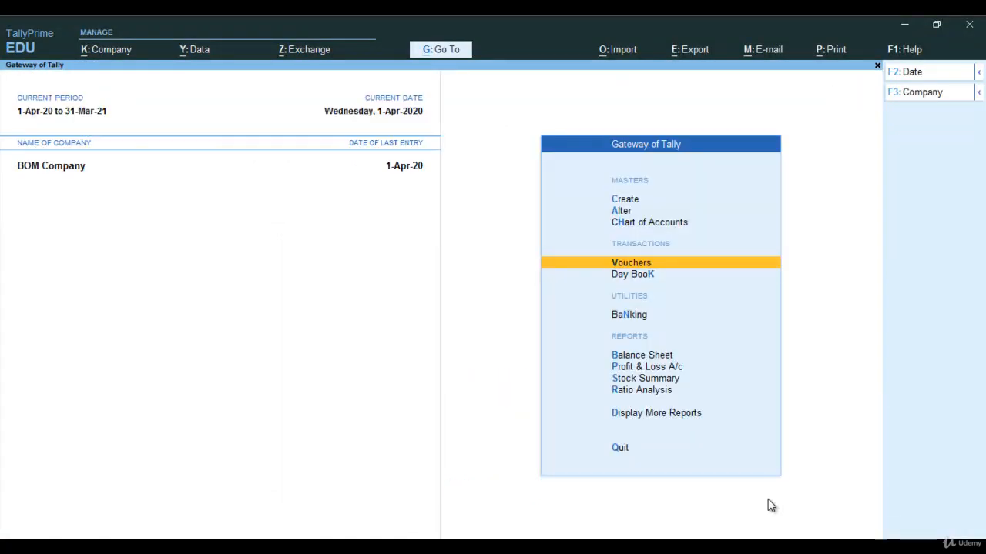
{"action": "key", "text": "Down"}
{"action": "key", "text": "Down"}
{"action": "key", "text": "Down"}
{"action": "key", "text": "Down"}
{"action": "key", "text": "Down"}
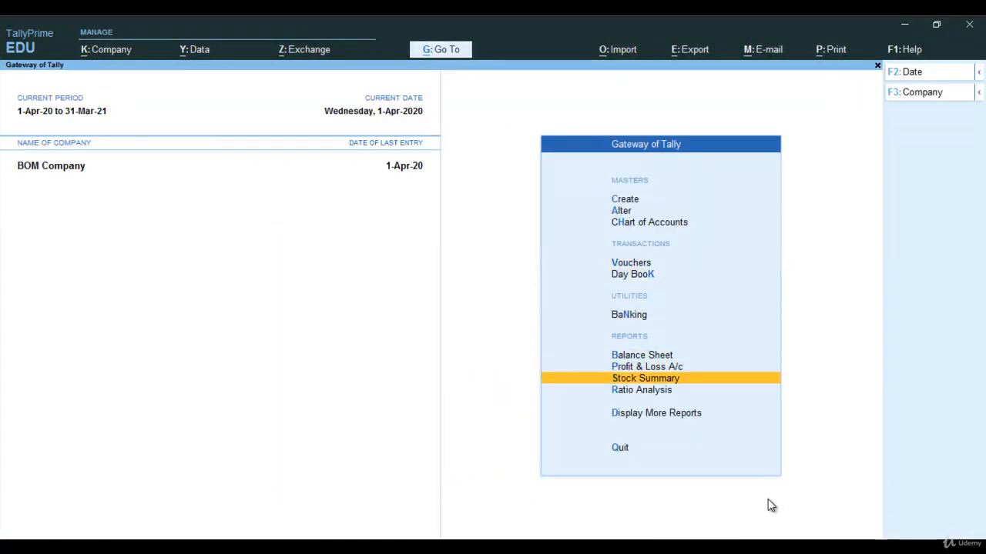
{"action": "key", "text": "Return"}
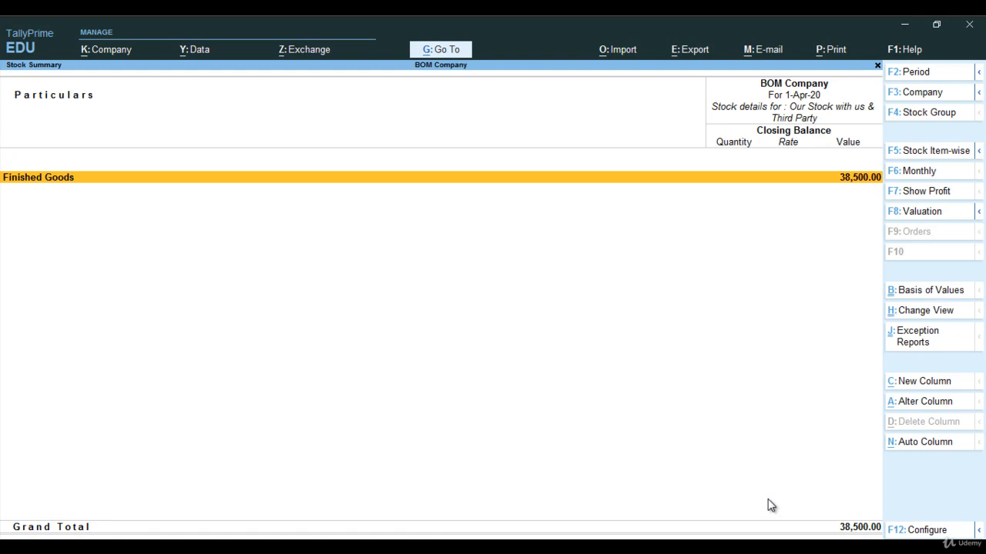
{"action": "key", "text": "Return"}
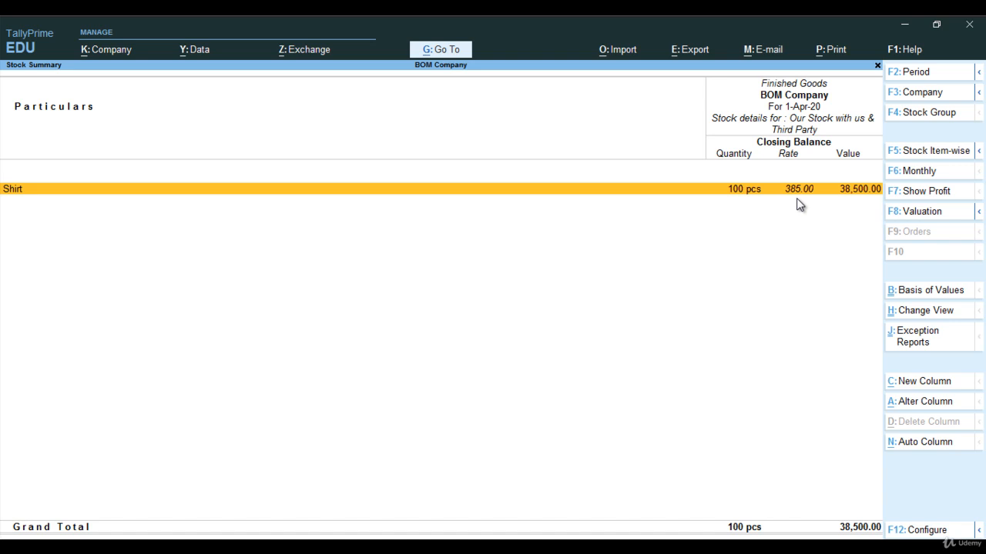
{"action": "key", "text": "Escape"}
{"action": "key", "text": "Escape"}
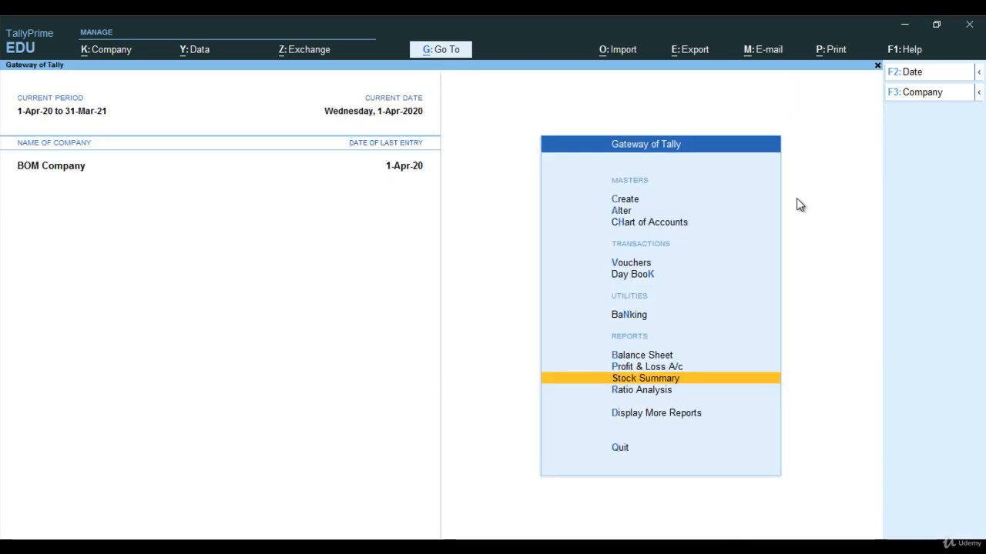
Open voucher entry and switch to a Sales voucher.
{"action": "key", "text": "Up"}
{"action": "key", "text": "Up"}
{"action": "key", "text": "Up"}
{"action": "key", "text": "Up"}
{"action": "key", "text": "Up"}
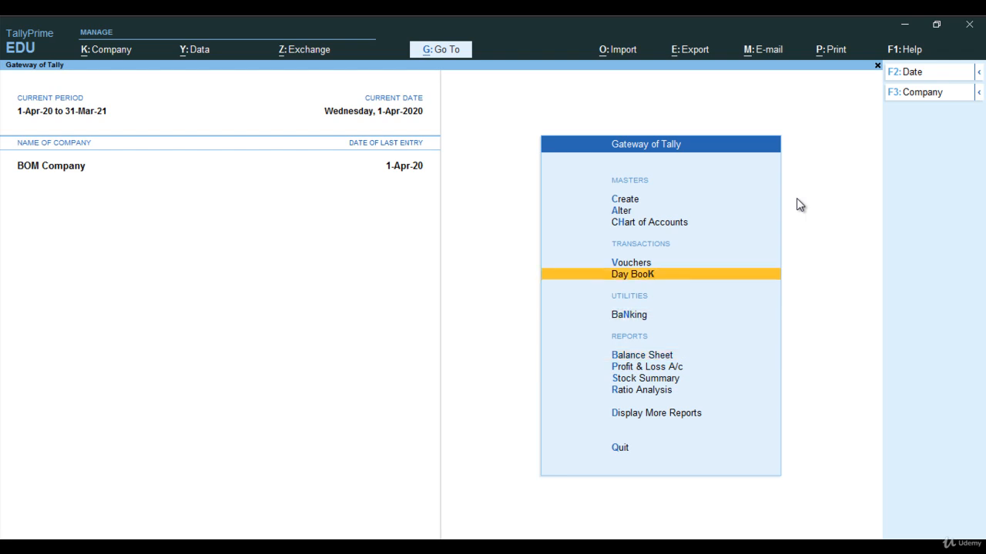
{"action": "key", "text": "Return"}
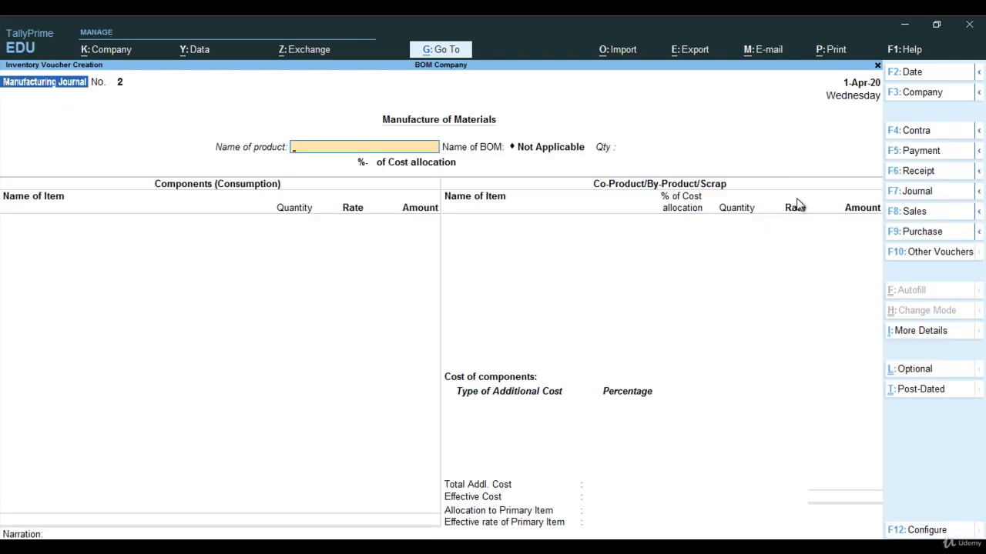
{"action": "key", "text": "F8"}
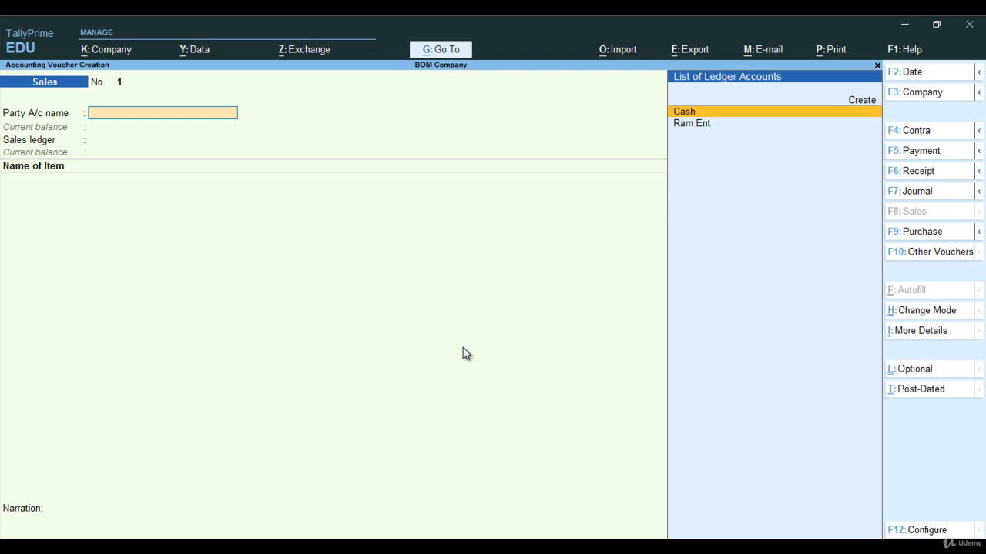
Create a party ledger named Shyam Ent without an alias under Sundry Debtors.
{"action": "key", "text": "alt+c"}
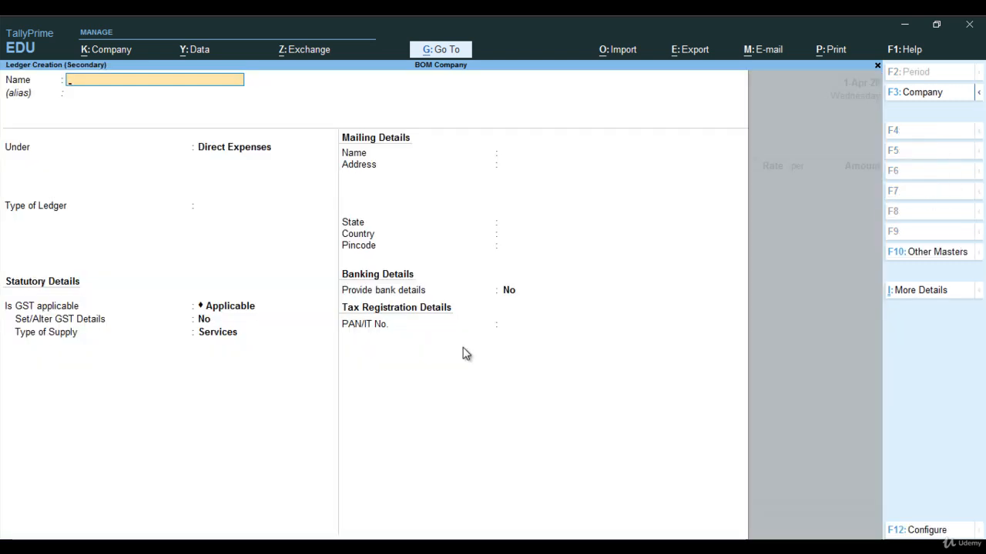
{"action": "type", "text": "Shyam e"}
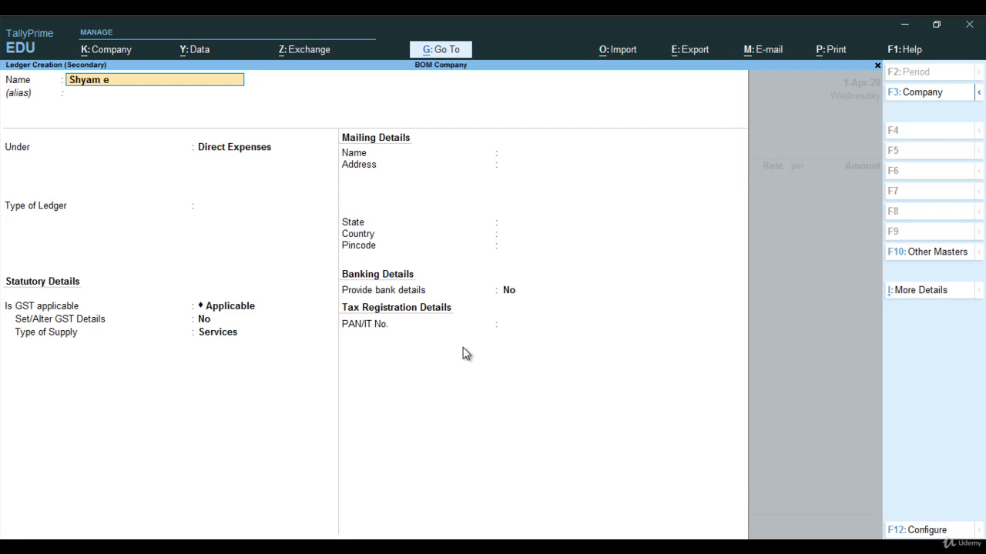
{"action": "type", "text": "nt"}
{"action": "key", "text": "Return"}
{"action": "type", "text": "Sun"}
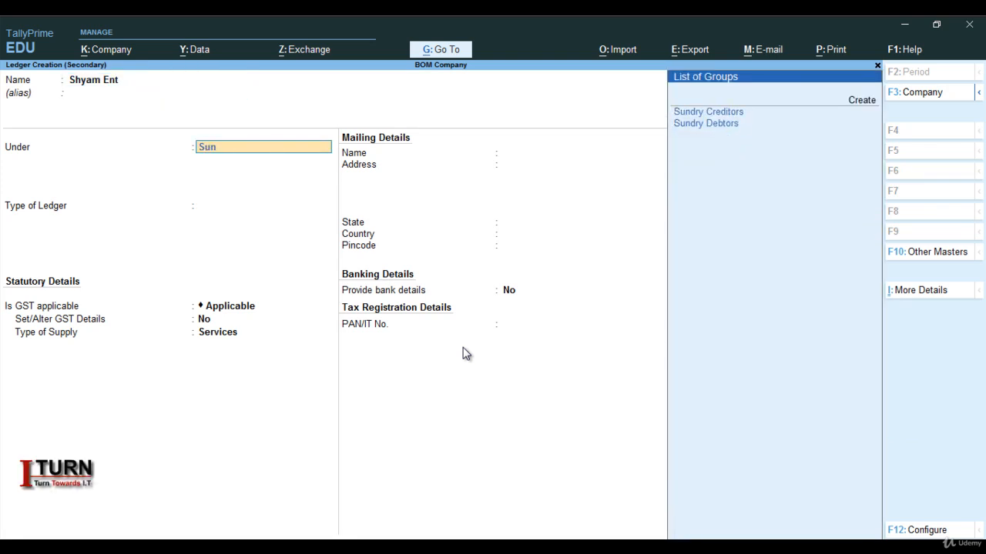
{"action": "key", "text": "Down"}
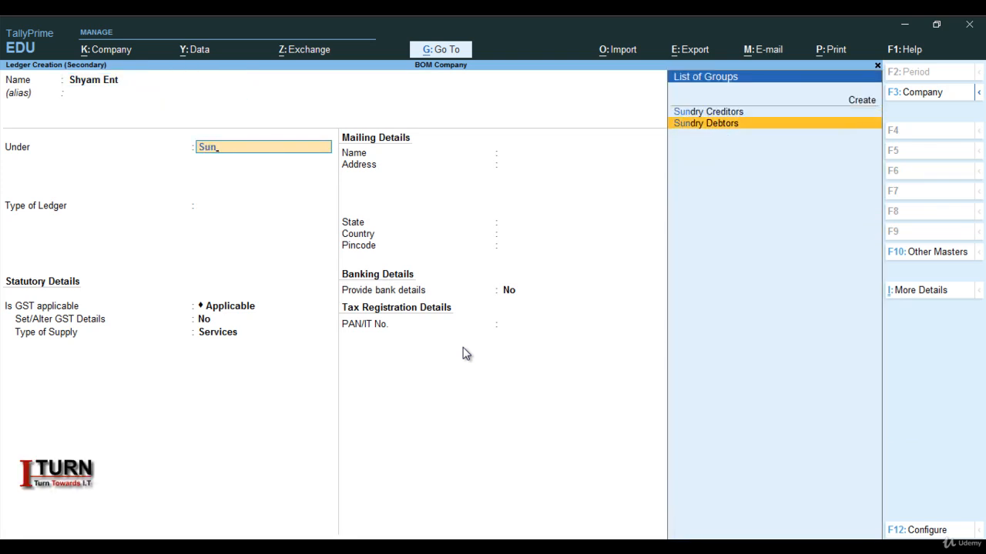
{"action": "key", "text": "Return"}
Keep bill-by-bill balances and the default mailing details with Uttar Pradesh, India, leaving bank details off and the PAN empty.
{"action": "key", "text": "Return"}
{"action": "key", "text": "Return"}
{"action": "key", "text": "Return"}
{"action": "key", "text": "Return"}
{"action": "key", "text": "Return"}
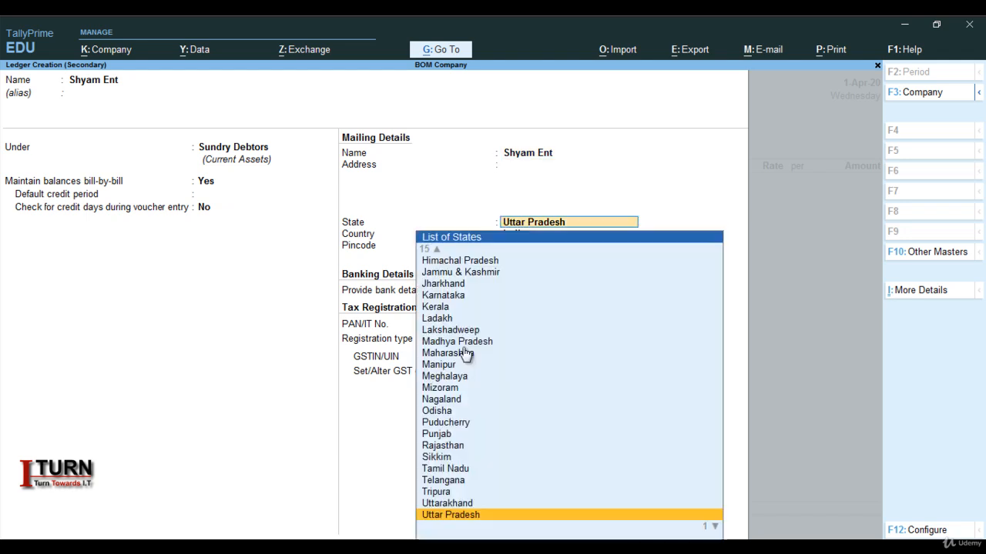
{"action": "key", "text": "Return"}
{"action": "key", "text": "Return"}
{"action": "key", "text": "Return"}
{"action": "key", "text": "Return"}
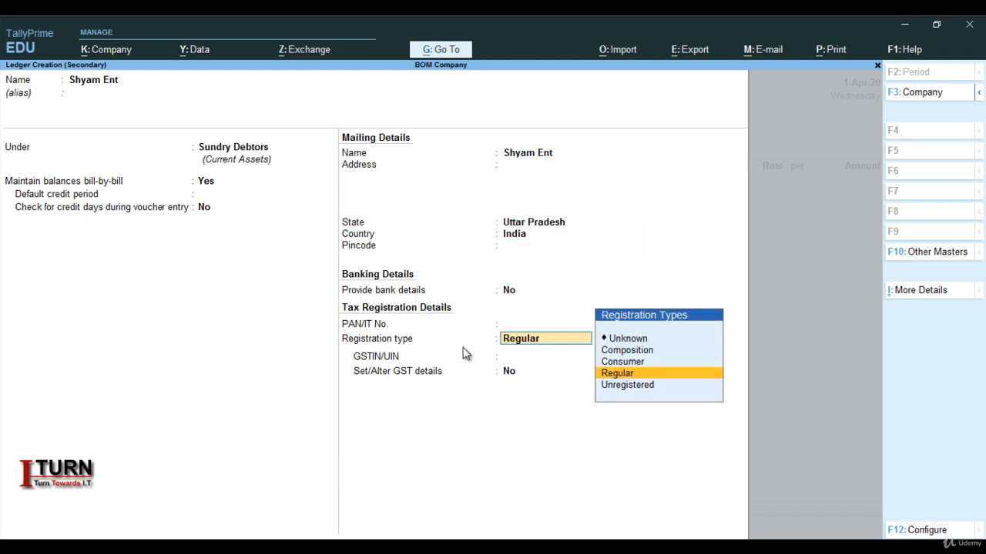
Keep the registration type Regular, enter the party's GSTIN, and save the Shyam Ent ledger.
{"action": "key", "text": "Return"}
{"action": "type", "text": "09FDGFGDAS"}
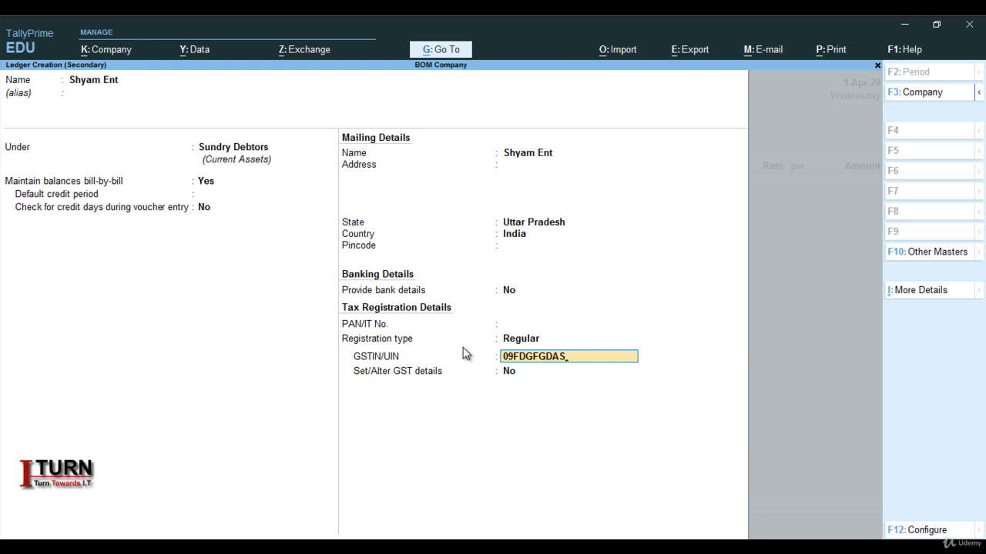
{"action": "key", "text": "Return"}
{"action": "key", "text": "Return"}
{"action": "key", "text": "Return"}
{"action": "key", "text": "Return"}
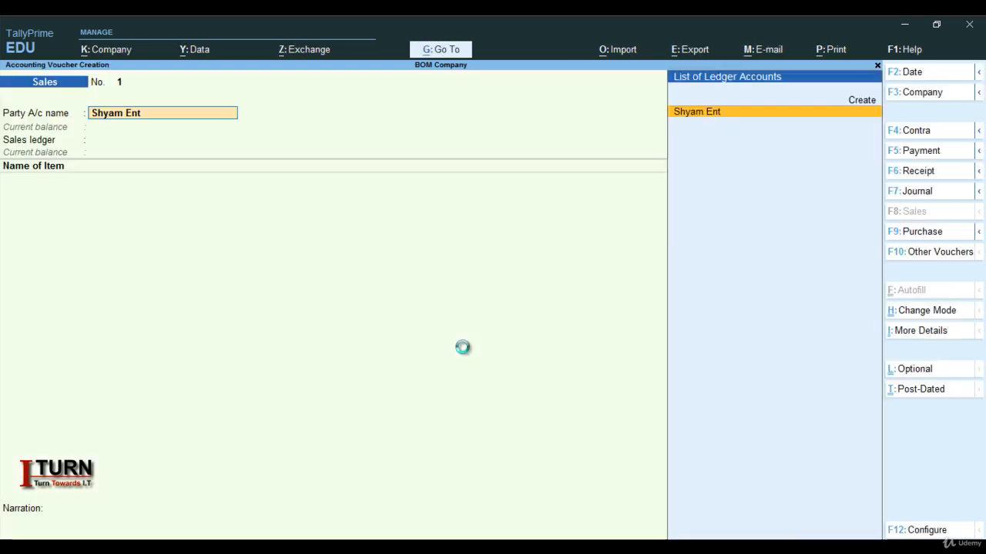
Use Shyam Ent as the sales voucher's party and leave all dispatch and order details empty.
{"action": "key", "text": "Return"}
{"action": "key", "text": "Return"}
{"action": "key", "text": "Return"}
{"action": "key", "text": "Return"}
{"action": "key", "text": "Return"}
{"action": "key", "text": "Return"}
{"action": "key", "text": "Return"}
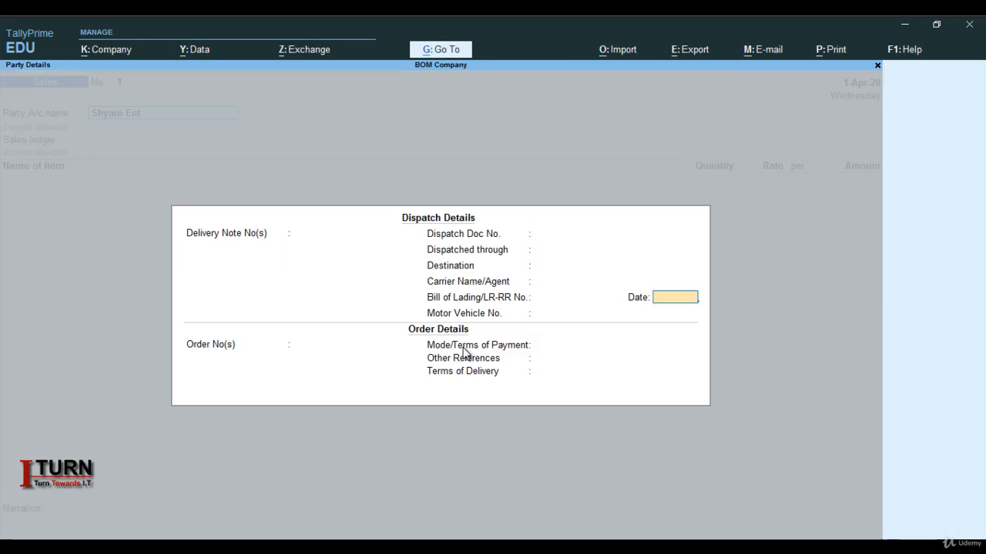
{"action": "key", "text": "Return"}
{"action": "key", "text": "Return"}
{"action": "key", "text": "Return"}
{"action": "key", "text": "Return"}
{"action": "key", "text": "Return"}
{"action": "key", "text": "Return"}
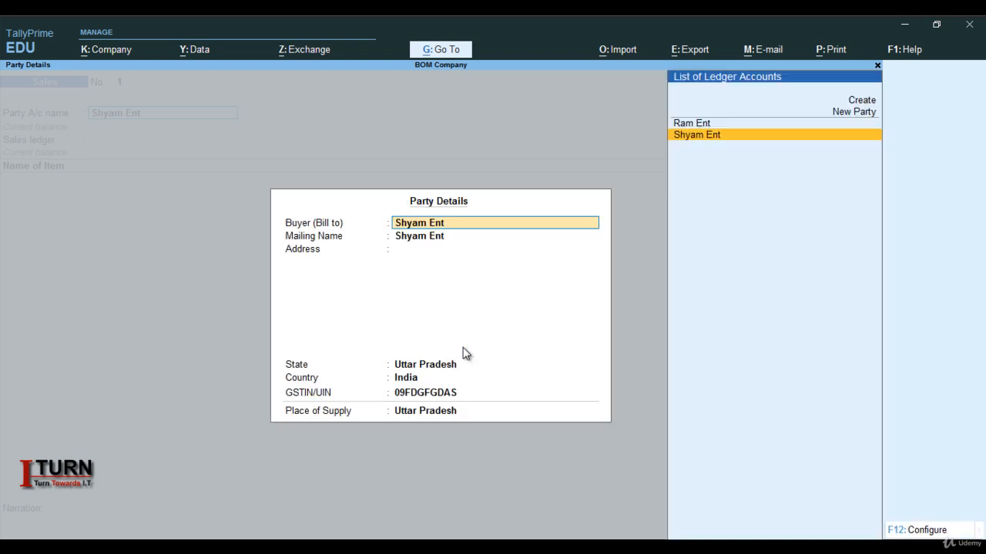
Keep Shyam Ent as the buyer, leave the address empty, and accept the default party details with Uttar Pradesh as place of supply.
{"action": "key", "text": "Return"}
{"action": "key", "text": "Return"}
{"action": "key", "text": "Return"}
{"action": "key", "text": "Return"}
{"action": "key", "text": "Return"}
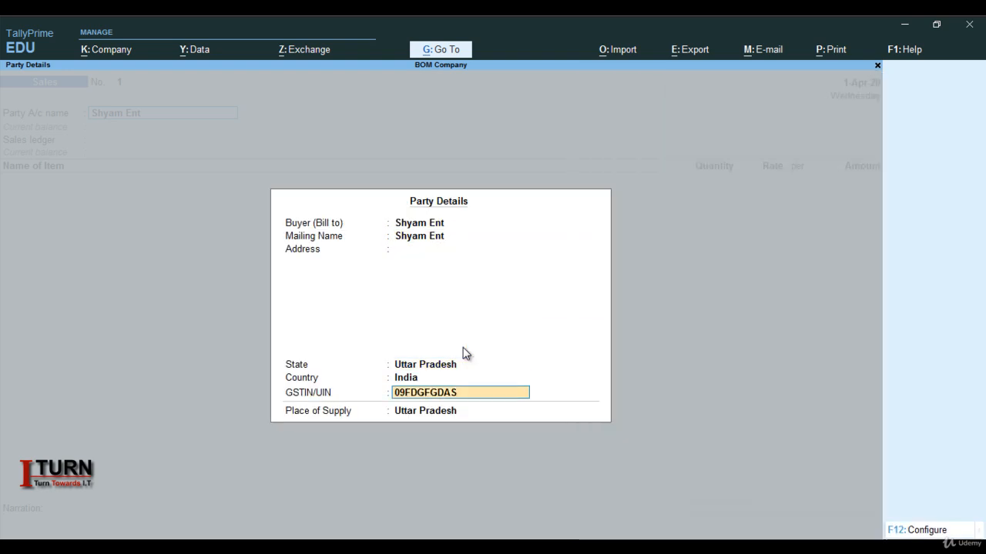
{"action": "key", "text": "Return"}
{"action": "key", "text": "Return"}
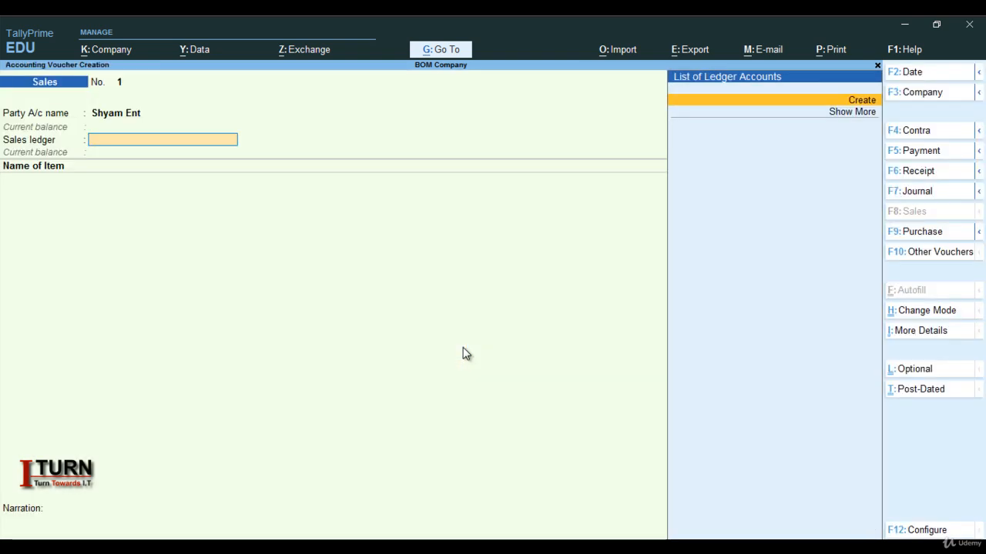
Create a sales ledger named Sales under Sales Accounts, with ledger type Not Applicable and GST Applicable.
{"action": "key", "text": "Return"}
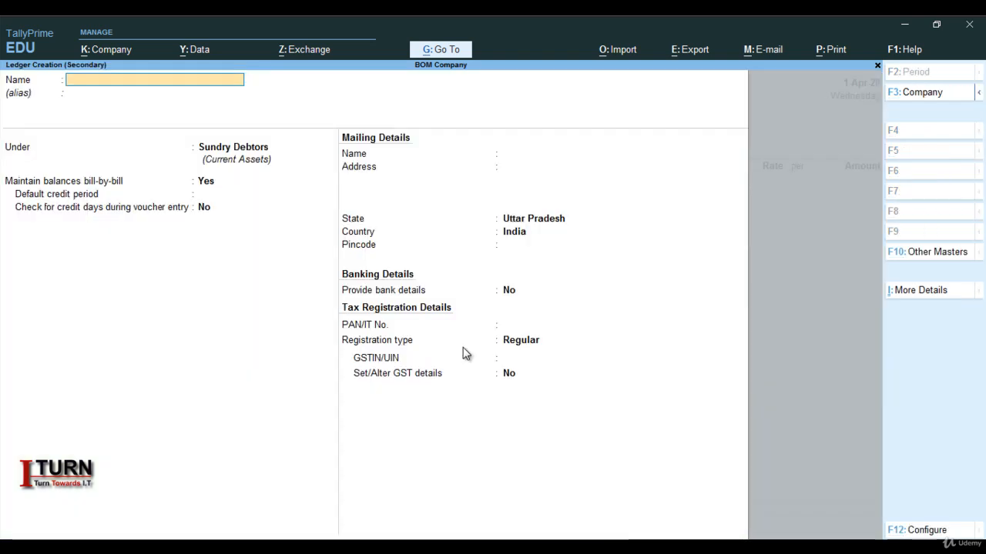
{"action": "type", "text": "Sales"}
{"action": "key", "text": "Return"}
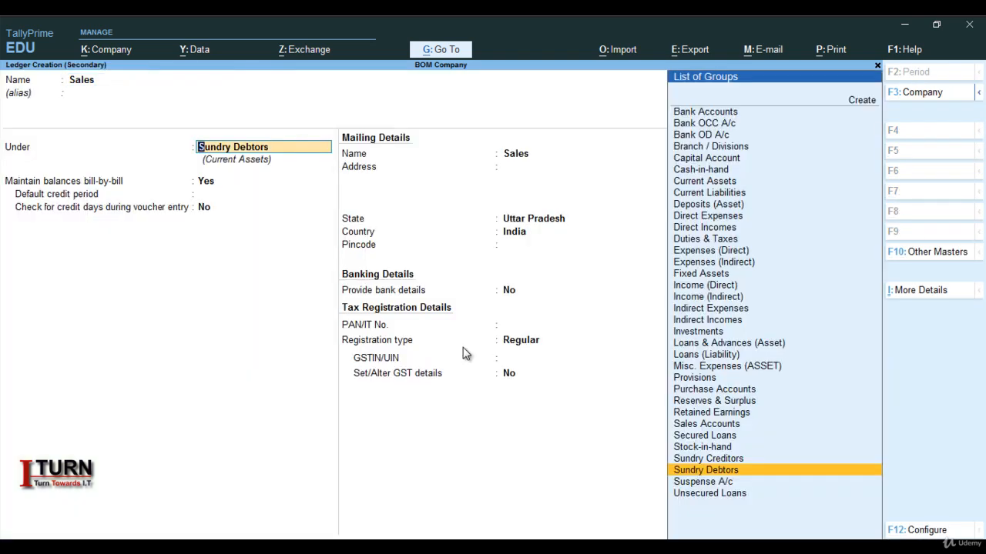
{"action": "type", "text": "Sa"}
{"action": "key", "text": "Return"}
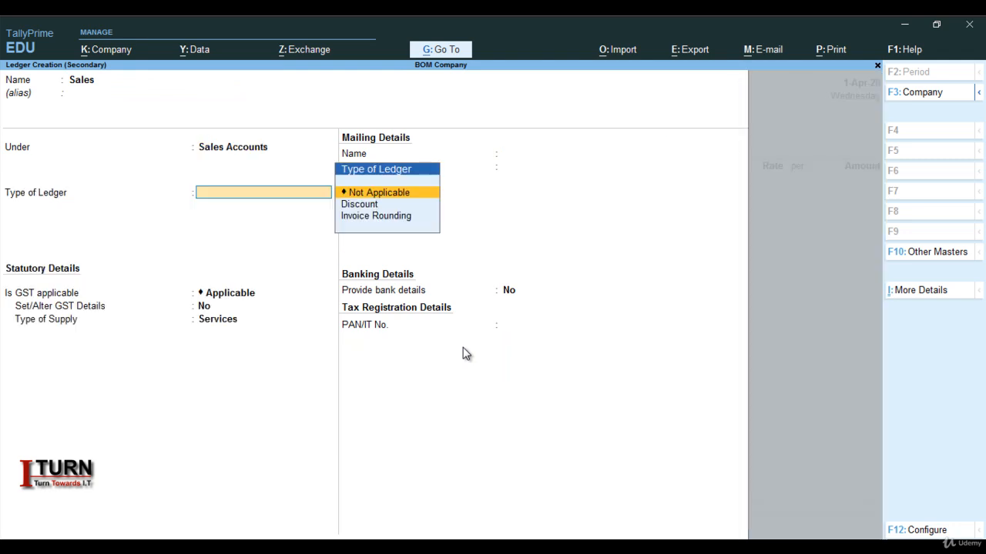
{"action": "key", "text": "Return"}
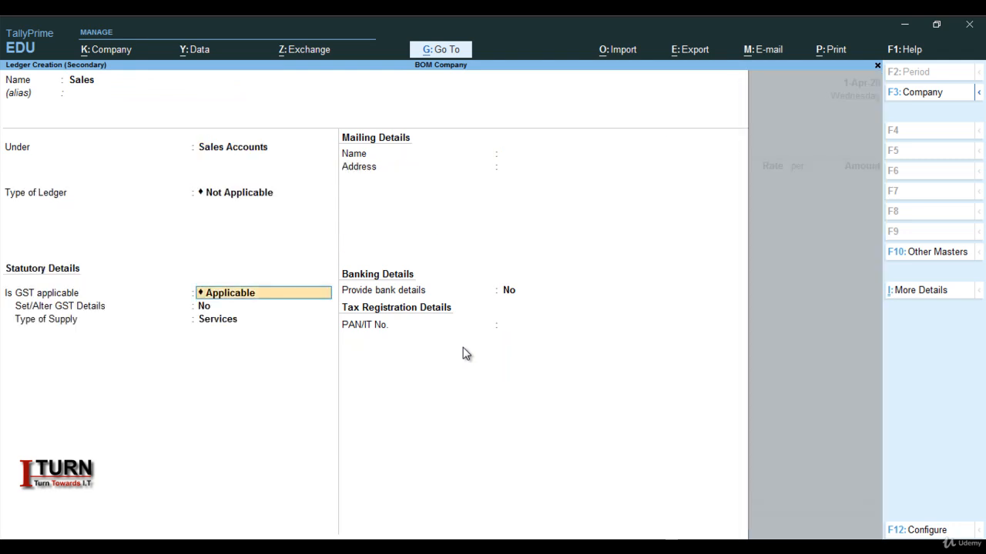
{"action": "key", "text": "Return"}
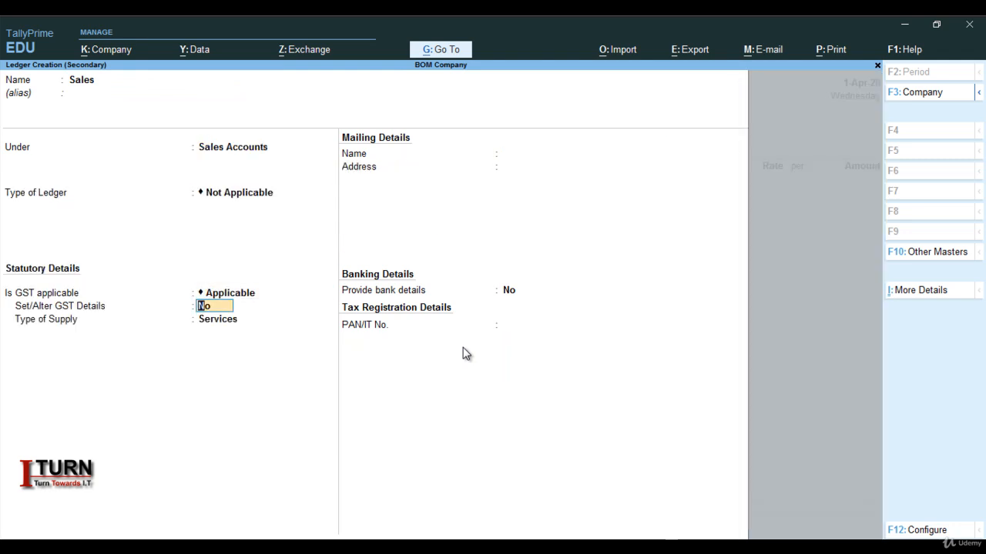
Enable GST details for the Sales ledger with nature of transaction Sales Taxable, 18% integrated tax, and cess left at 0%.
{"action": "type", "text": "y"}
{"action": "key", "text": "Return"}
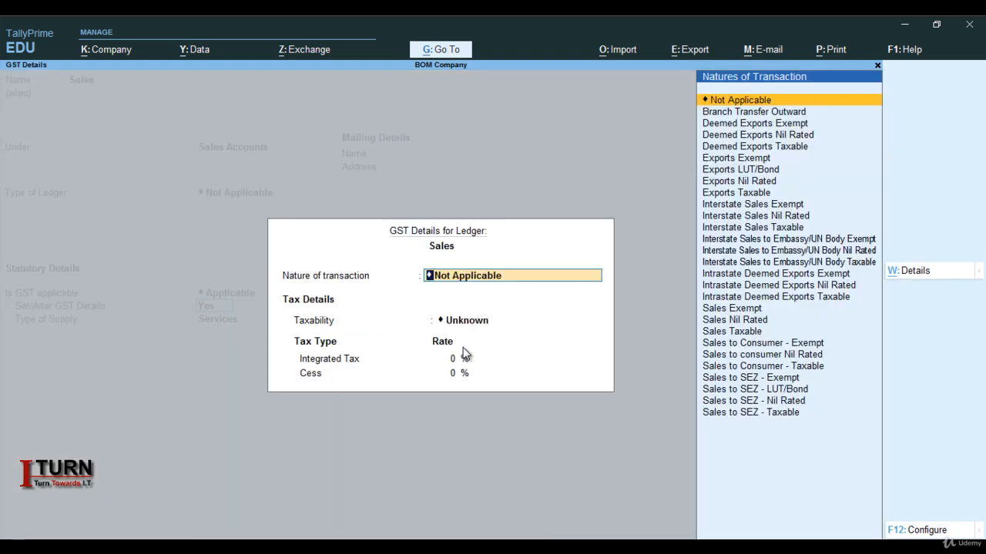
{"action": "type", "text": "Sa"}
{"action": "key", "text": "Down"}
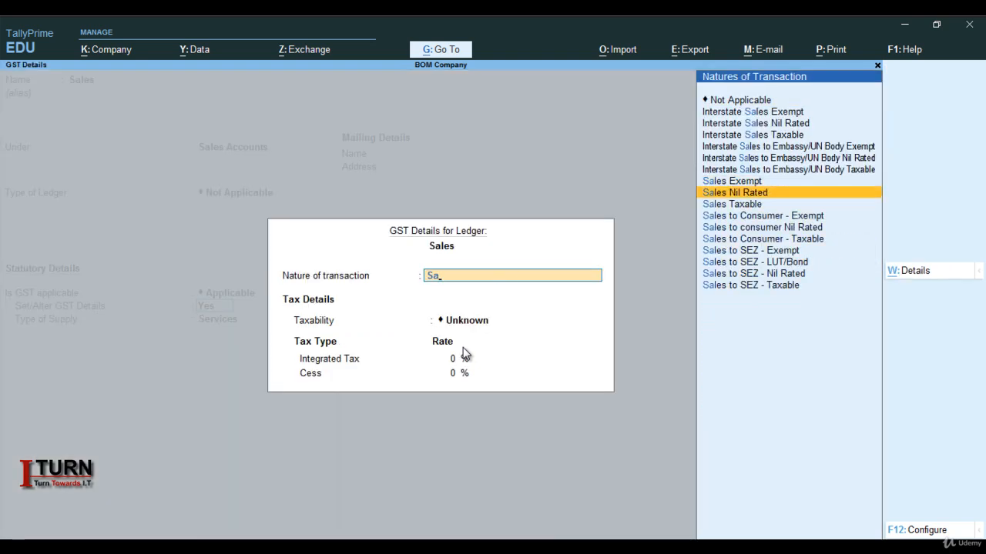
{"action": "key", "text": "Down"}
{"action": "key", "text": "Return"}
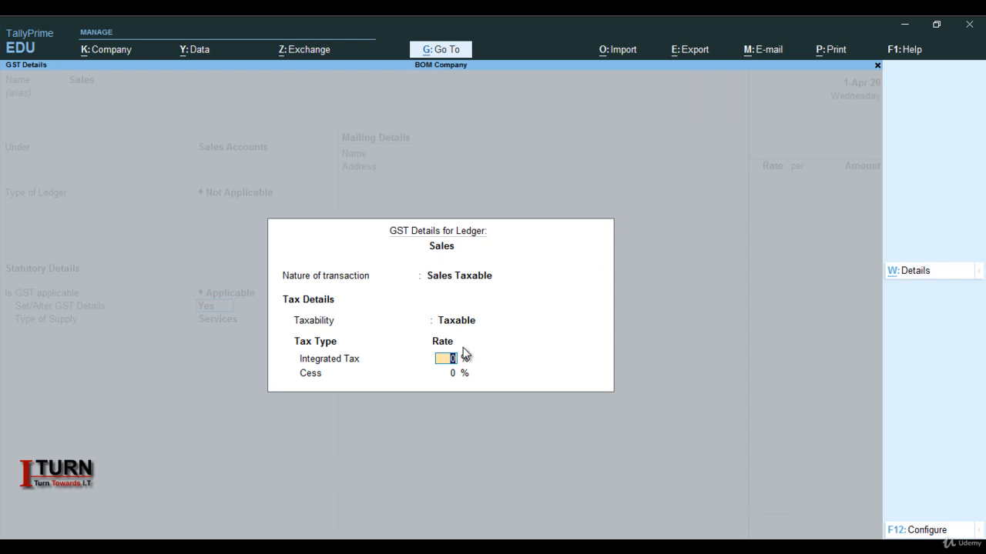
{"action": "type", "text": "18"}
{"action": "key", "text": "Return"}
{"action": "key", "text": "Return"}
Set the type of supply to Goods, save the Sales ledger without bank or PAN details, and accept the default tax classification.
{"action": "key", "text": "Up"}
{"action": "key", "text": "Return"}
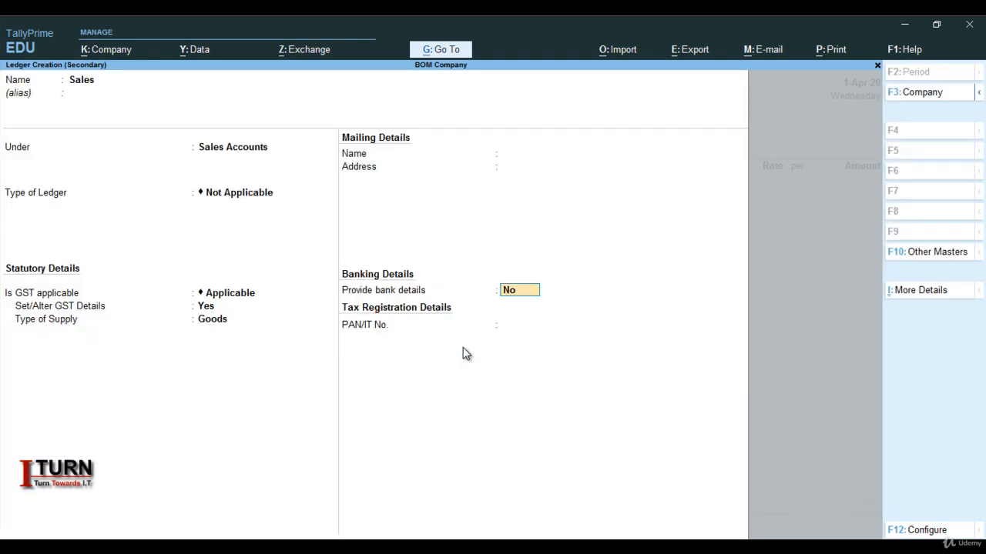
{"action": "key", "text": "Return"}
{"action": "key", "text": "Return"}
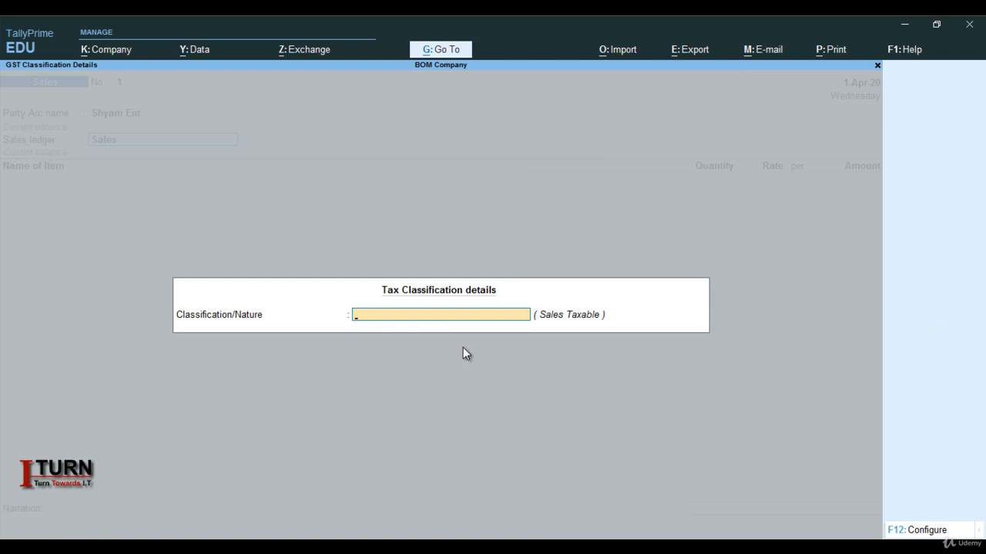
{"action": "key", "text": "Return"}
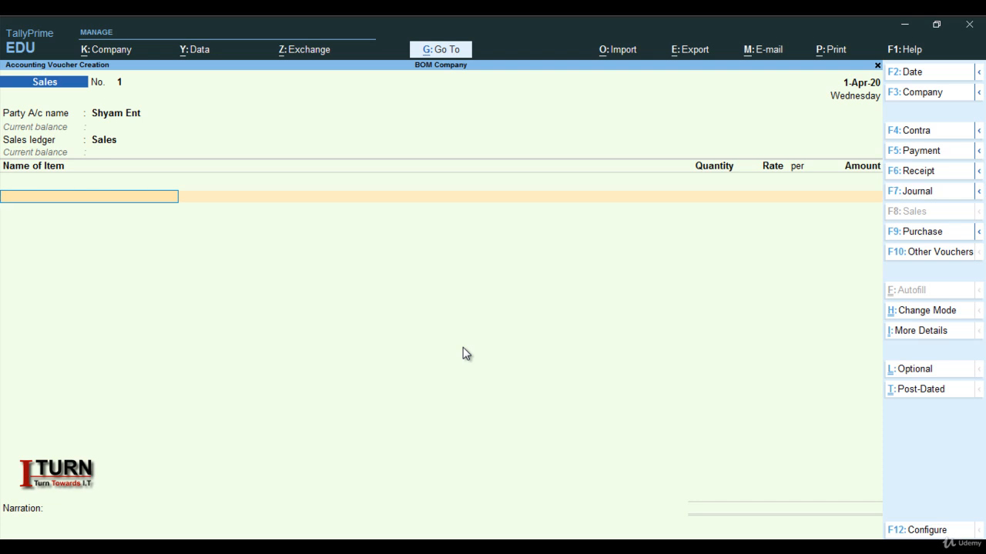
Add 100 pcs of Shirt at a rate of 700 per pcs and finish the item list.
{"action": "type", "text": "S"}
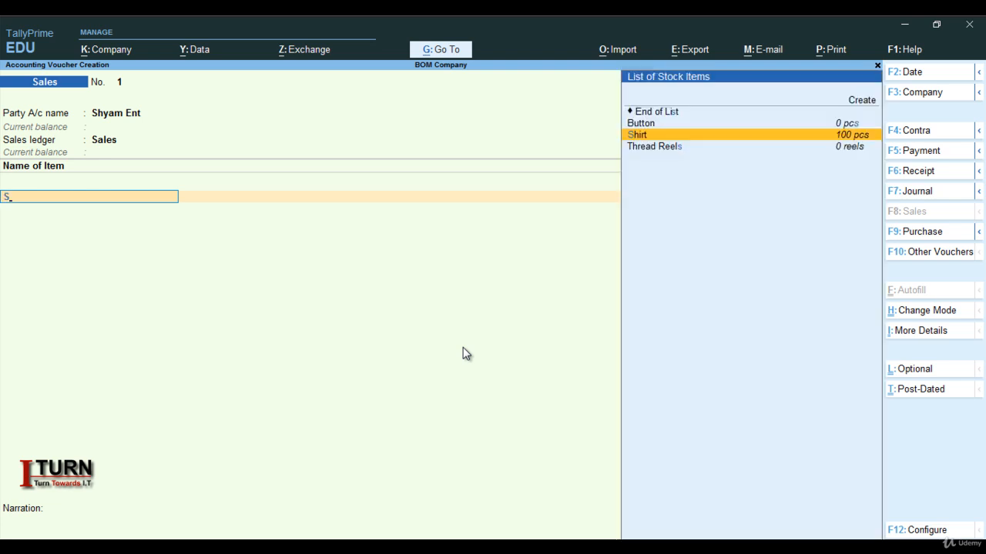
{"action": "key", "text": "Return"}
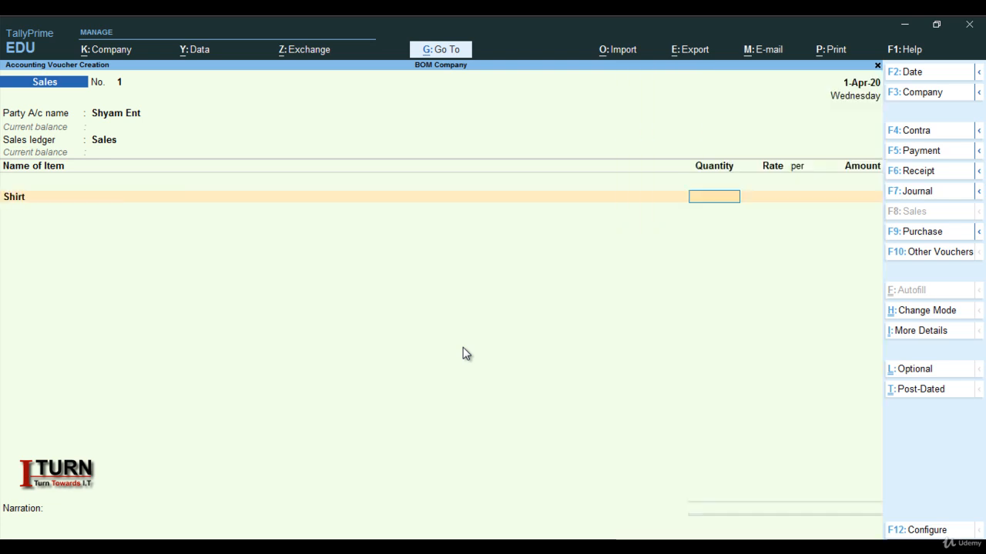
{"action": "type", "text": "100"}
{"action": "key", "text": "Return"}
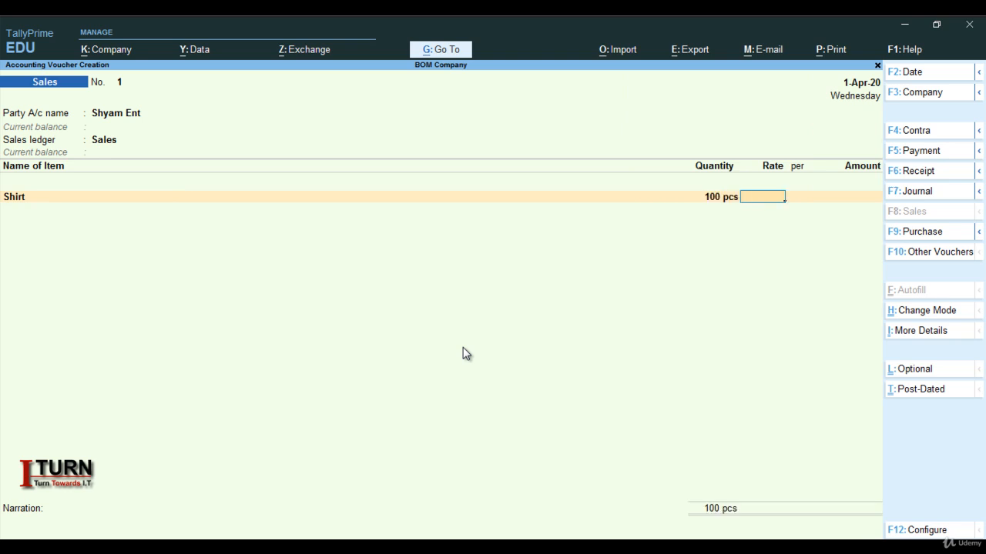
{"action": "type", "text": "700"}
{"action": "key", "text": "Return"}
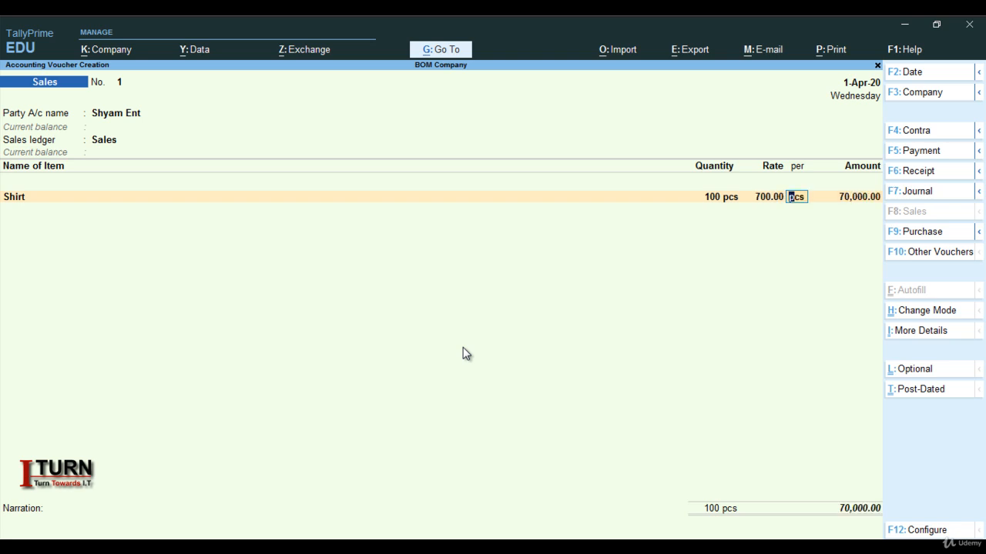
{"action": "key", "text": "Return"}
{"action": "key", "text": "Return"}
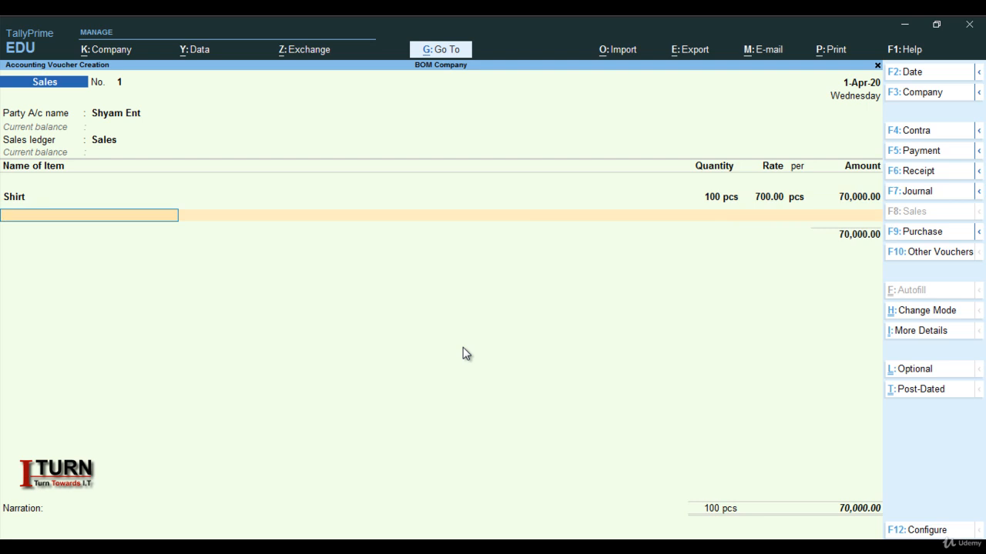
{"action": "key", "text": "Return"}
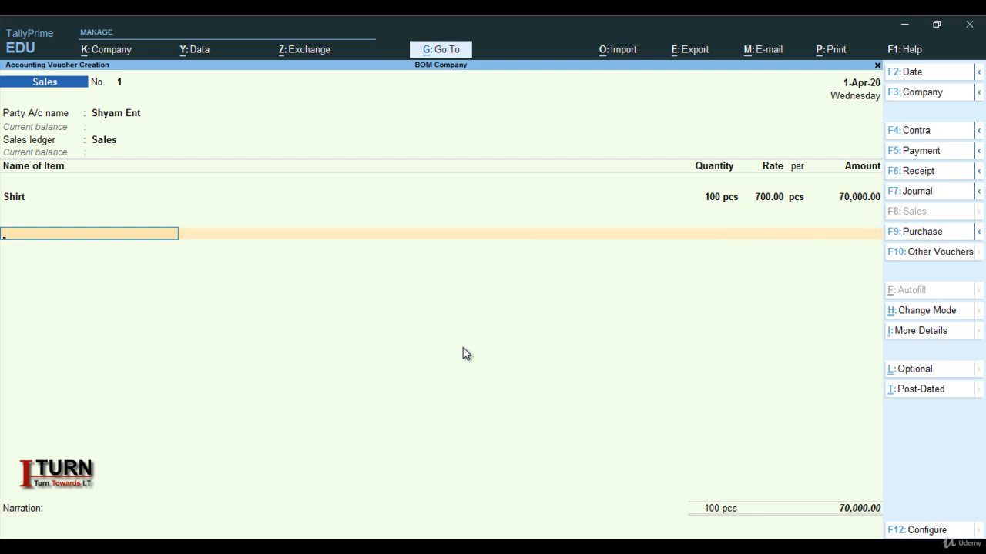
Add the CGST and SGST ledgers with their calculated amounts, leaving the ledger descriptions empty.
{"action": "type", "text": "C"}
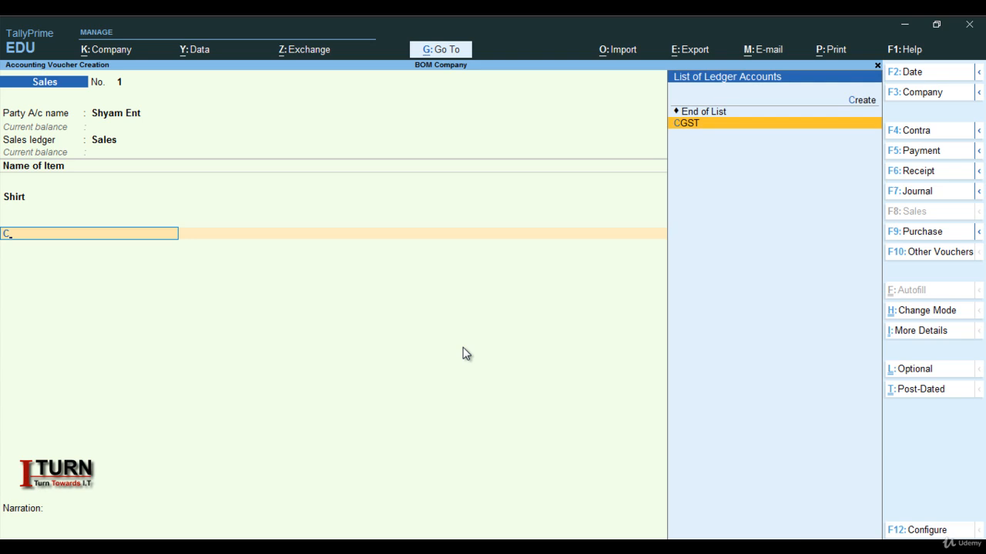
{"action": "key", "text": "Return"}
{"action": "key", "text": "Return"}
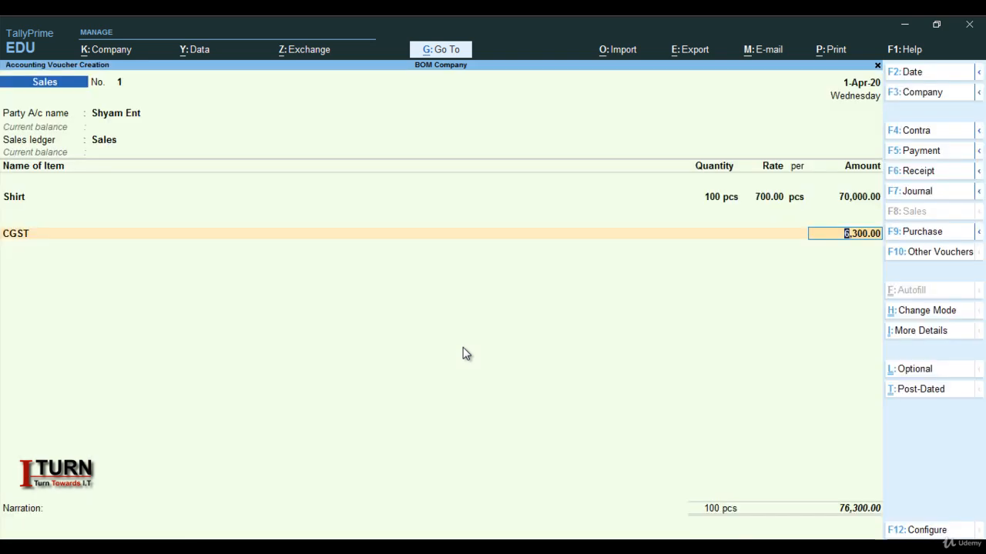
{"action": "key", "text": "Return"}
{"action": "type", "text": "S"}
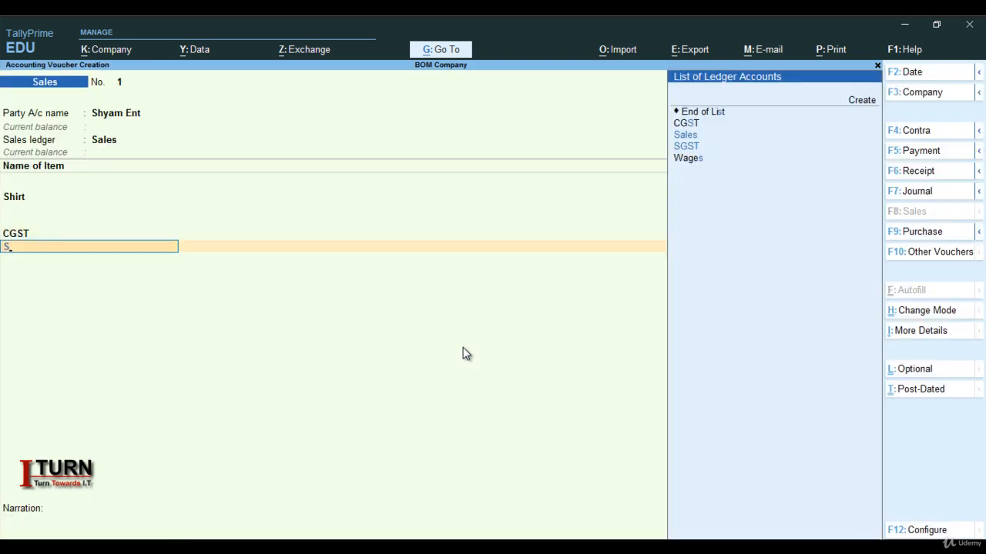
{"action": "type", "text": "G"}
{"action": "key", "text": "Return"}
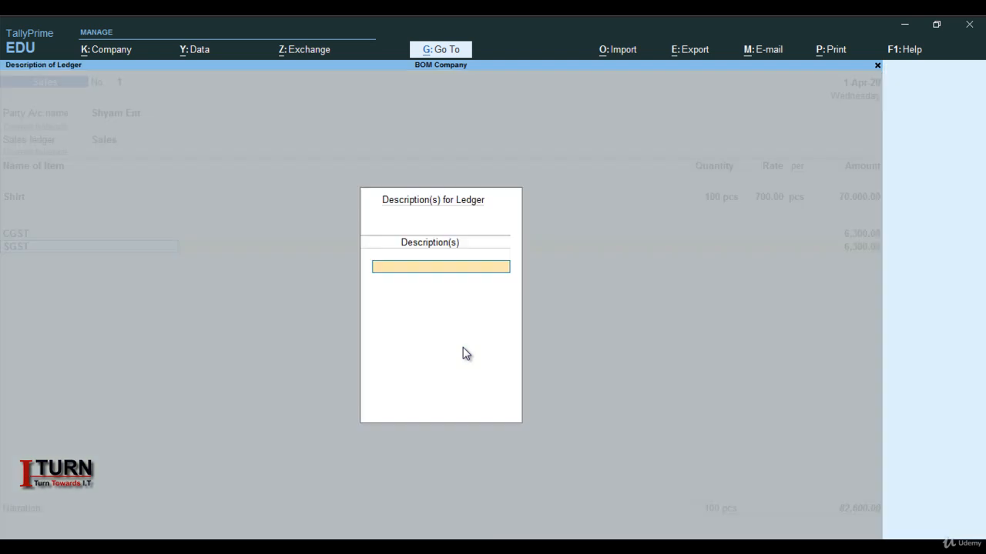
{"action": "key", "text": "Return"}
{"action": "key", "text": "Return"}
{"action": "key", "text": "Return"}
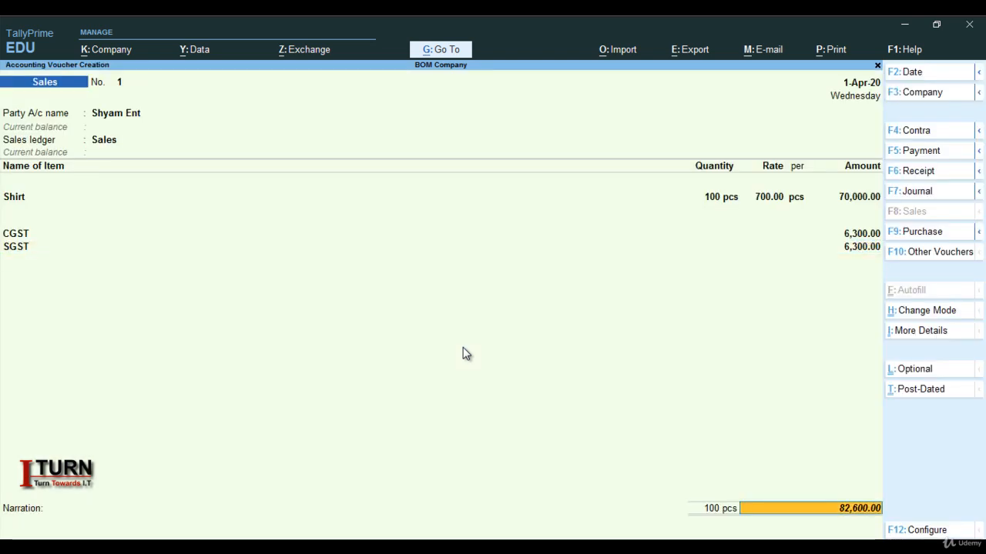
Save the sales voucher without a narration and quit voucher entry.
{"action": "key", "text": "Return"}
{"action": "key", "text": "Return"}
{"action": "key", "text": "Return"}
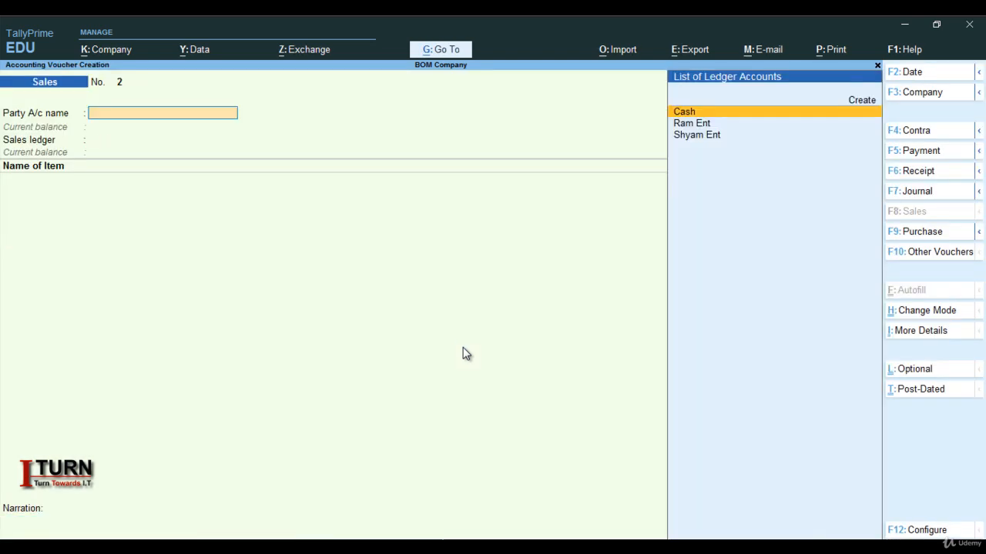
{"action": "key", "text": "Escape"}
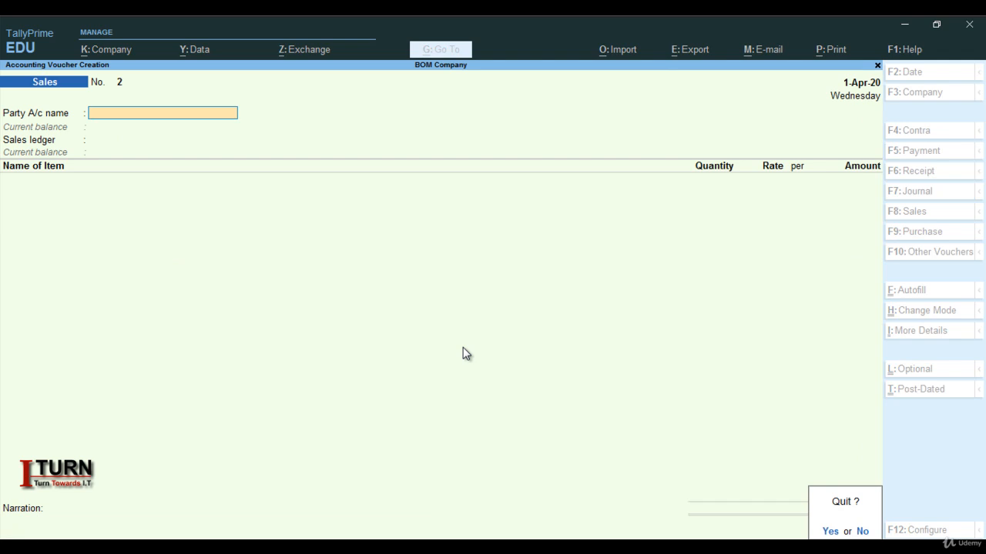
{"action": "key", "text": "Return"}
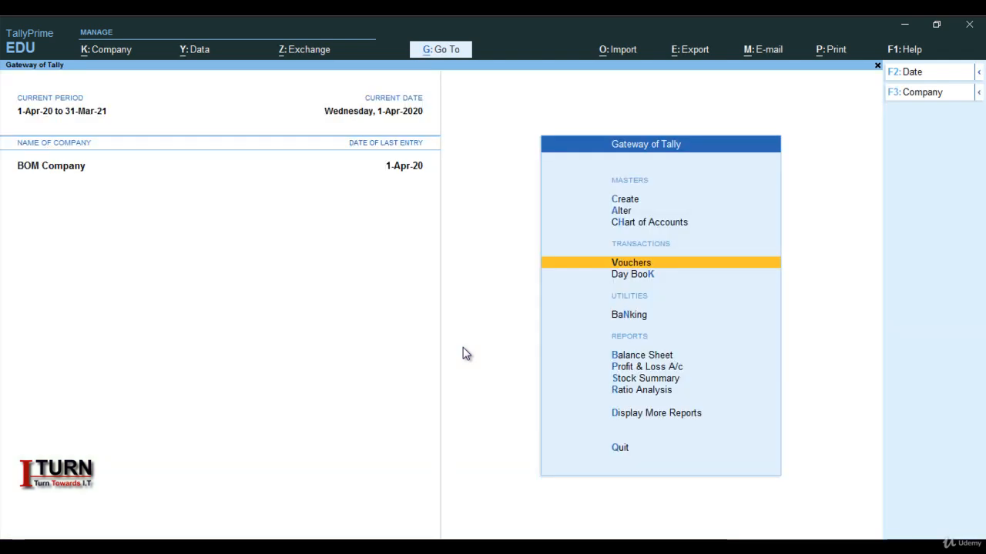
Open the Balance Sheet in detailed view, examine the liabilities and assets, and close the report.
{"action": "key", "text": "Down"}
{"action": "key", "text": "Down"}
{"action": "key", "text": "Down"}
{"action": "key", "text": "Down"}
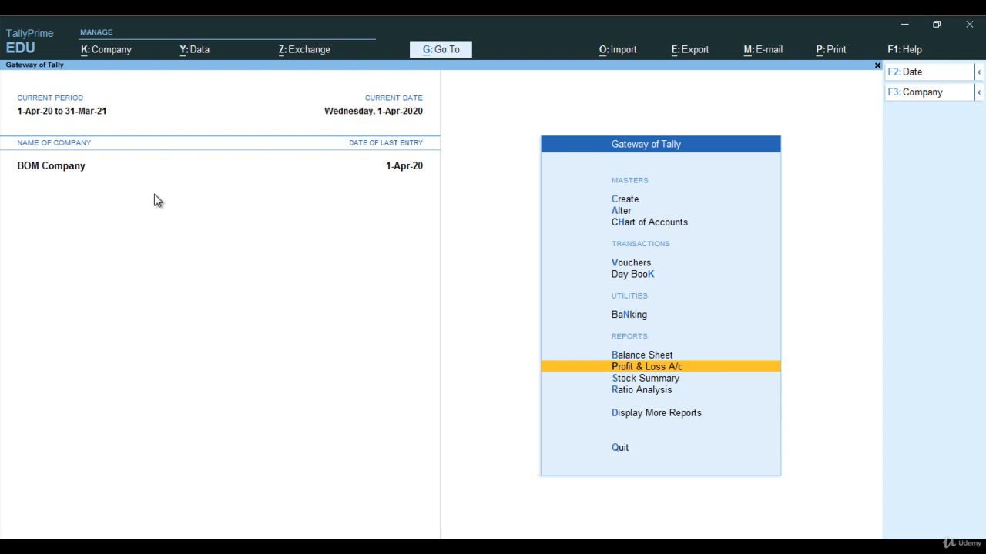
{"action": "key", "text": "Up"}
{"action": "key", "text": "Return"}
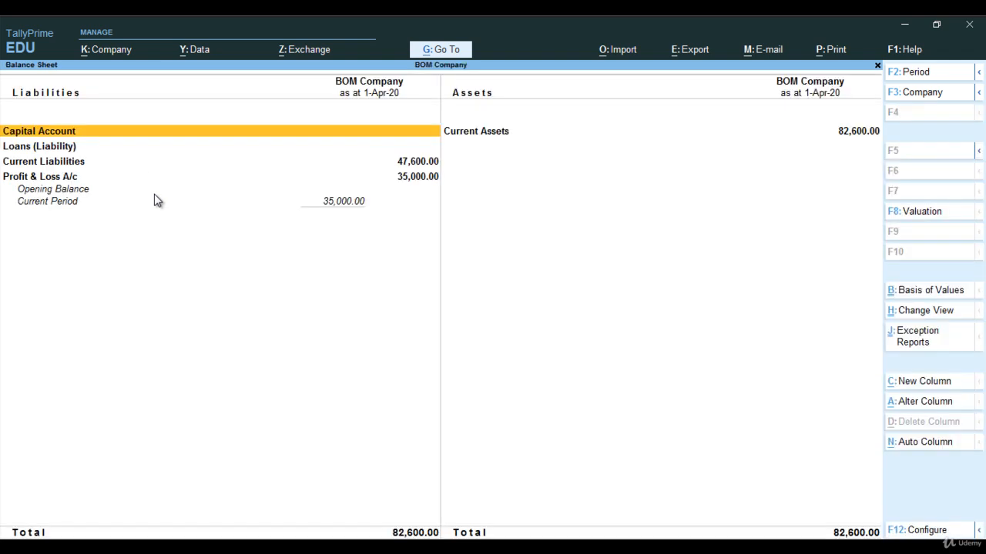
{"action": "key", "text": "alt+F1"}
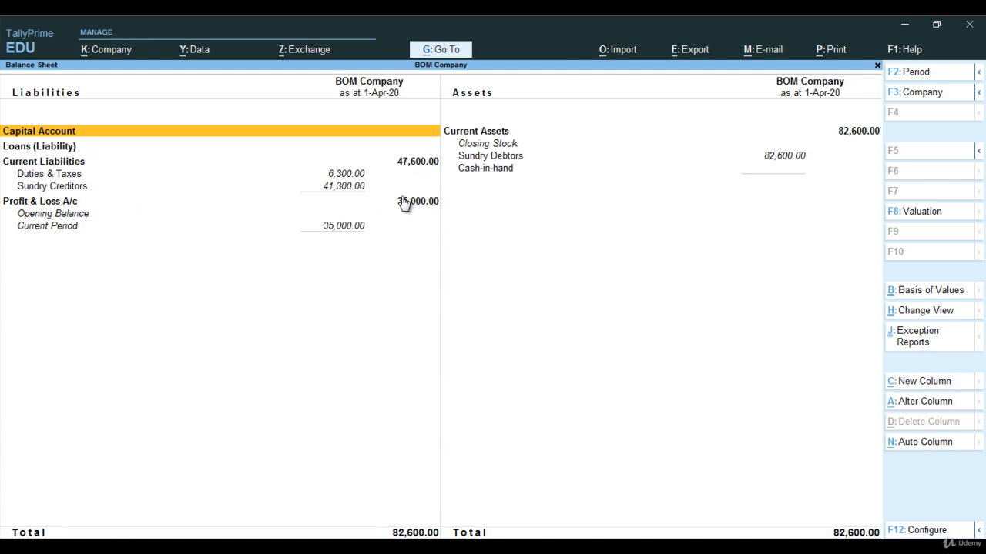
{"action": "key", "text": "Escape"}
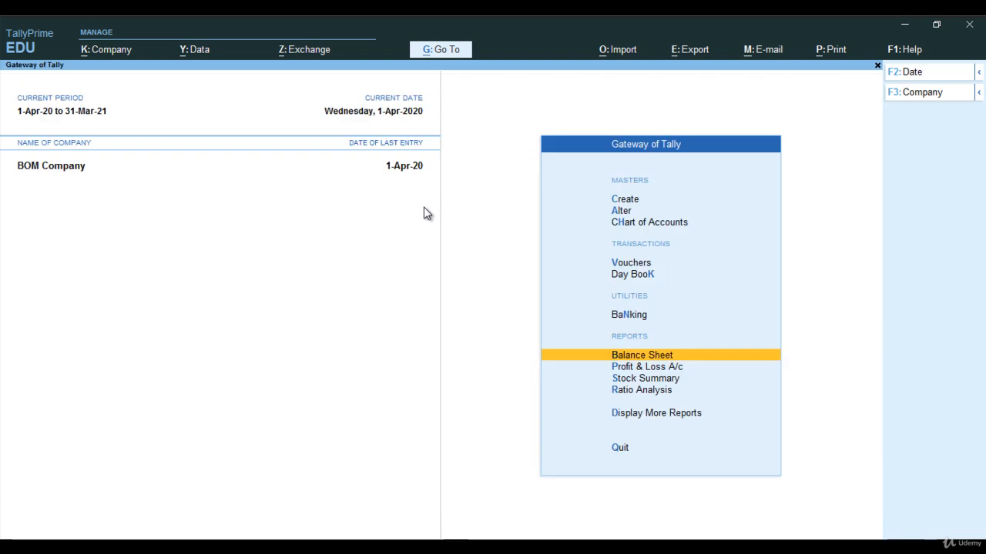
Open the Profit & Loss A/c in detailed view, examine purchases, sales and profit, and close the report.
{"action": "key", "text": "Down"}
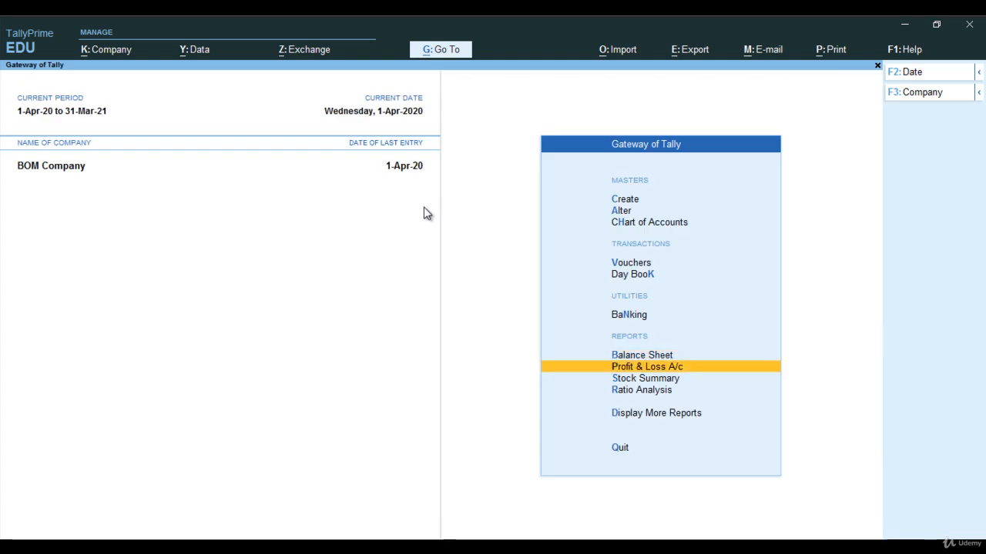
{"action": "key", "text": "Return"}
{"action": "key", "text": "alt+F5"}
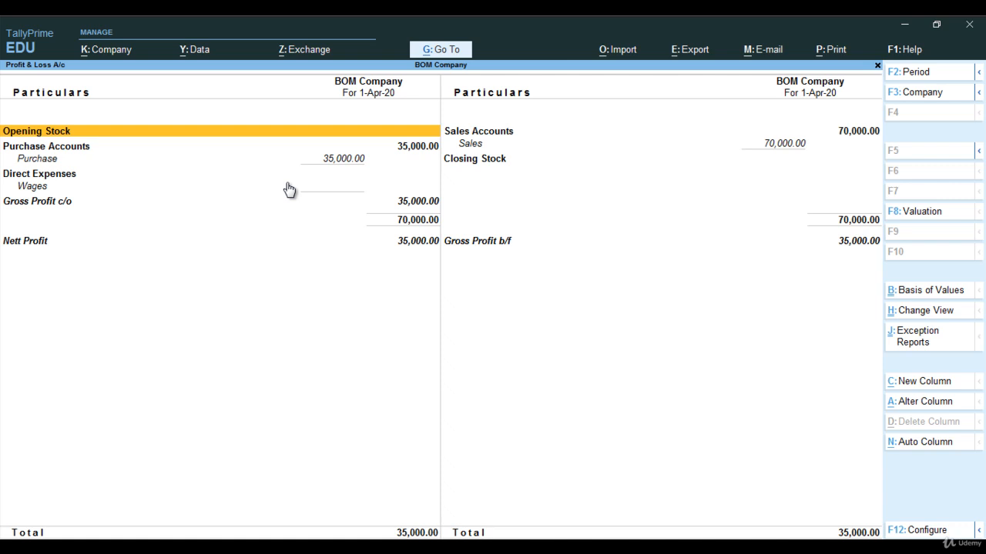
{"action": "key", "text": "Escape"}
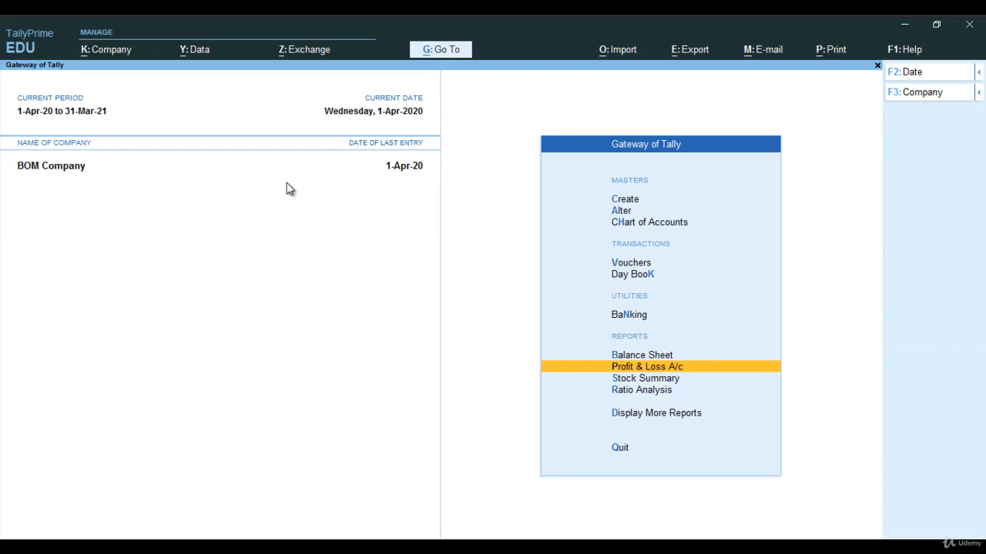